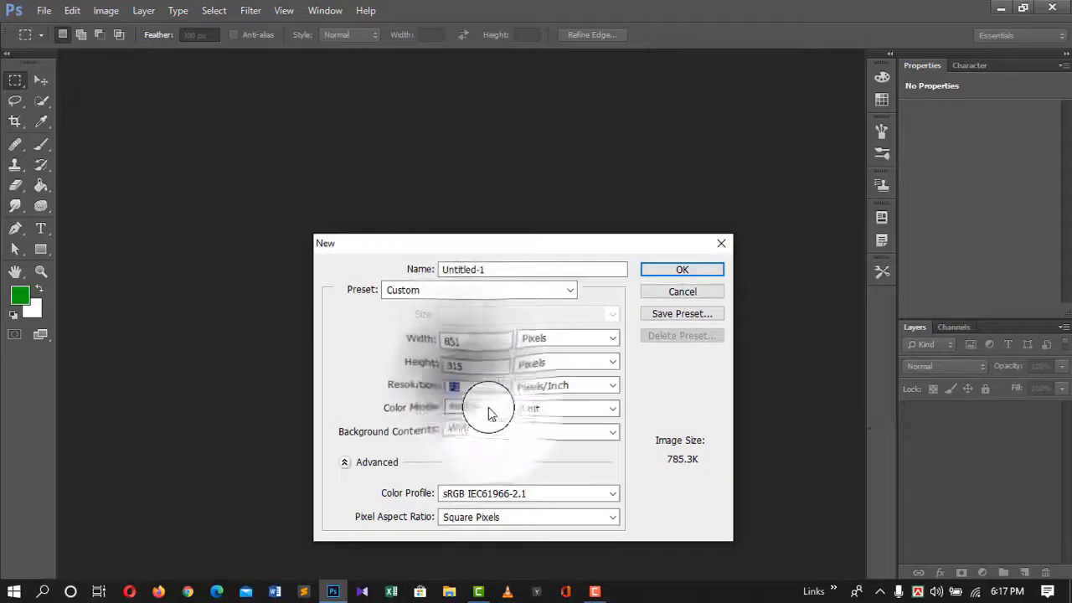
Confirm the new 851×315 px white document, Untitled-1
{"action": "left_click", "coordinate": [682, 268]}
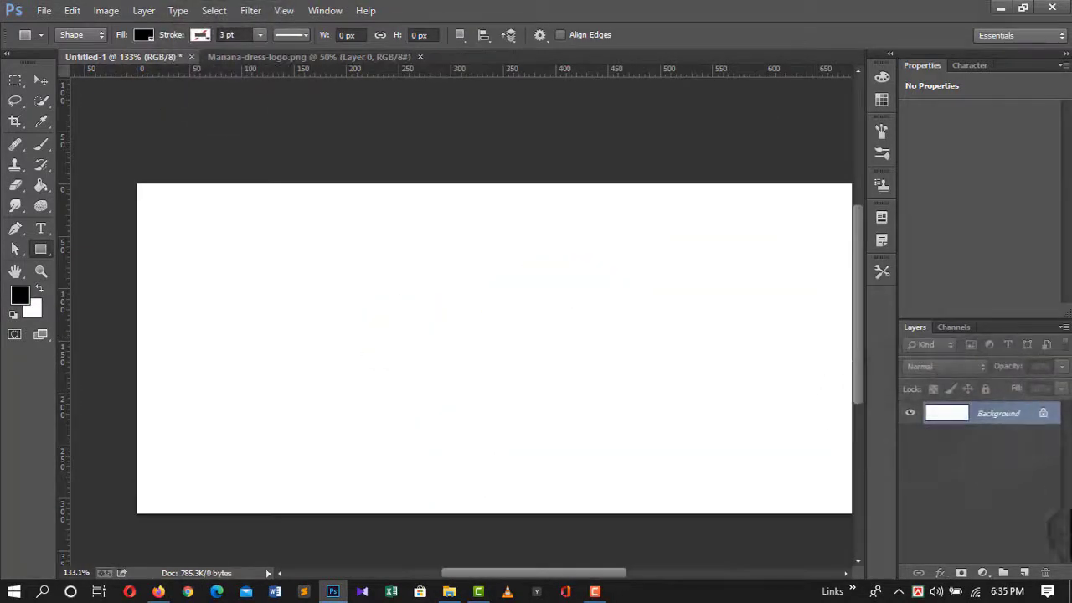
Add an empty layer and fill the Background layer black with the paint bucket
{"action": "left_click", "coordinate": [1025, 572]}
{"action": "left_click", "coordinate": [1003, 436]}
{"action": "left_click", "coordinate": [41, 186]}
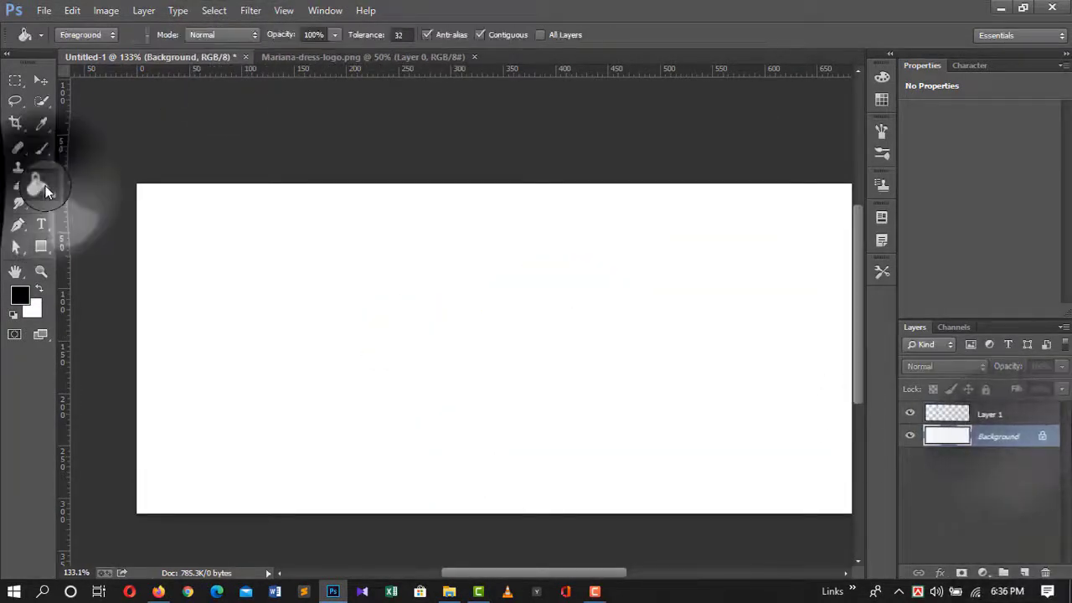
{"action": "left_click", "coordinate": [425, 310]}
On the new layer, draw a square from the banner's top-left corner and rotate it 45°
{"action": "left_click", "coordinate": [971, 413]}
{"action": "left_click", "coordinate": [41, 249]}
{"action": "left_click_drag", "start_coordinate": [131, 178], "coordinate": [495, 488]}
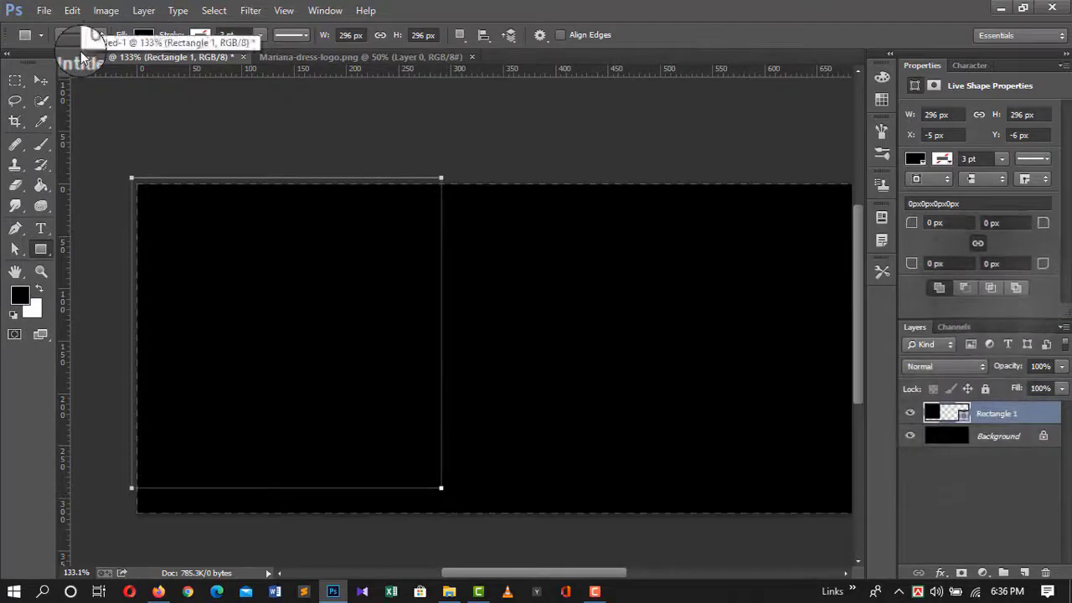
{"action": "key", "text": "ctrl+t"}
{"action": "left_click_drag", "start_coordinate": [460, 504], "coordinate": [490, 340]}
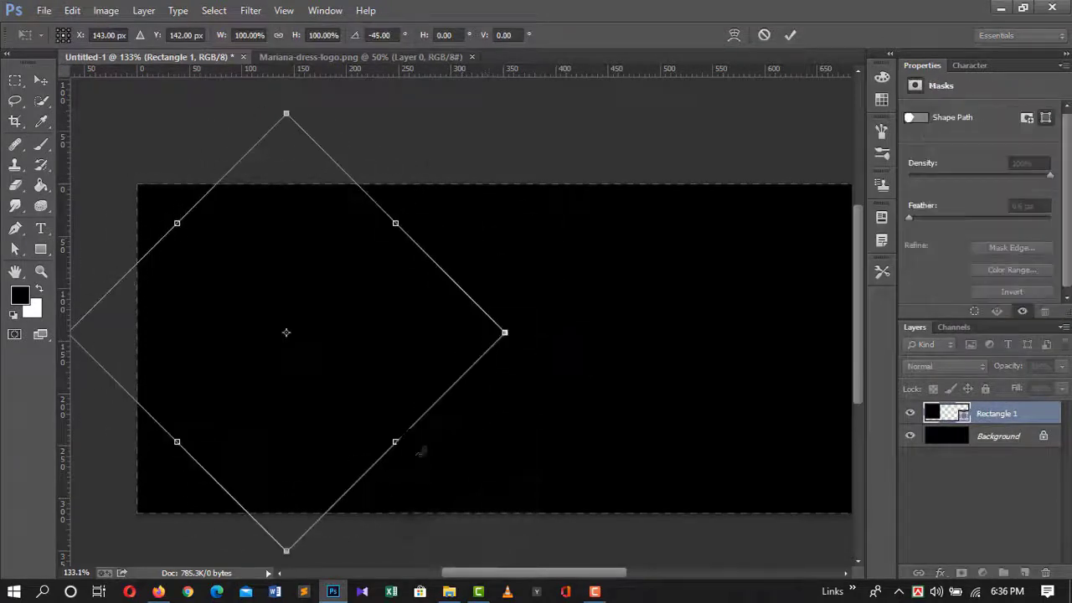
Move the rotated square left past the edge and shrink it to fit the banner height
{"action": "scroll", "coordinate": [262, 277], "scroll_direction": "down", "scroll_amount": 2}
{"action": "scroll", "coordinate": [263, 276], "scroll_direction": "down", "scroll_amount": 1}
{"action": "left_click_drag", "start_coordinate": [279, 323], "coordinate": [240, 322]}
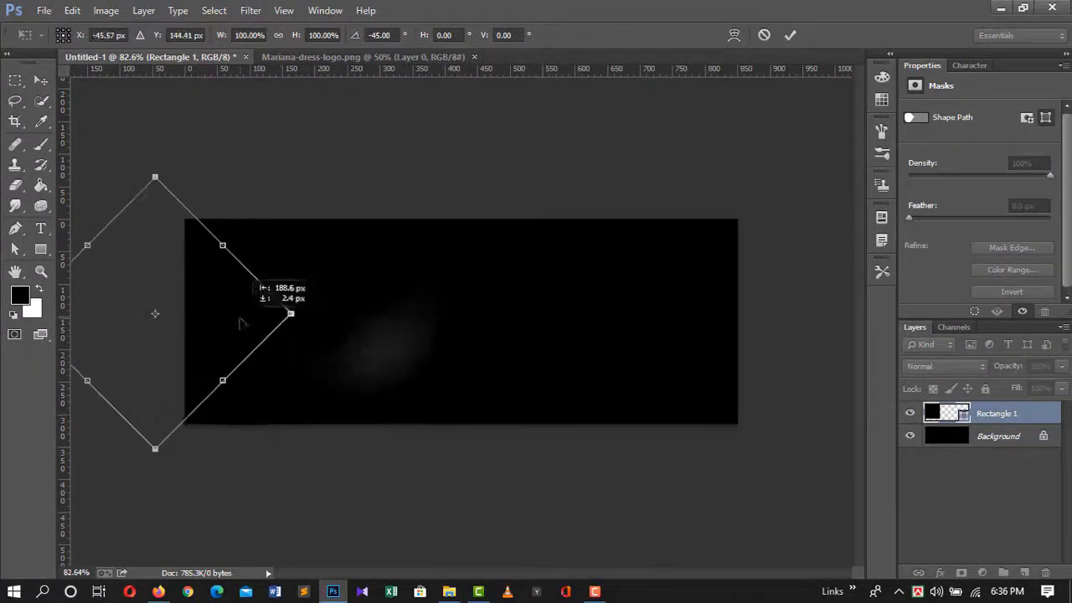
{"action": "left_click", "coordinate": [40, 80]}
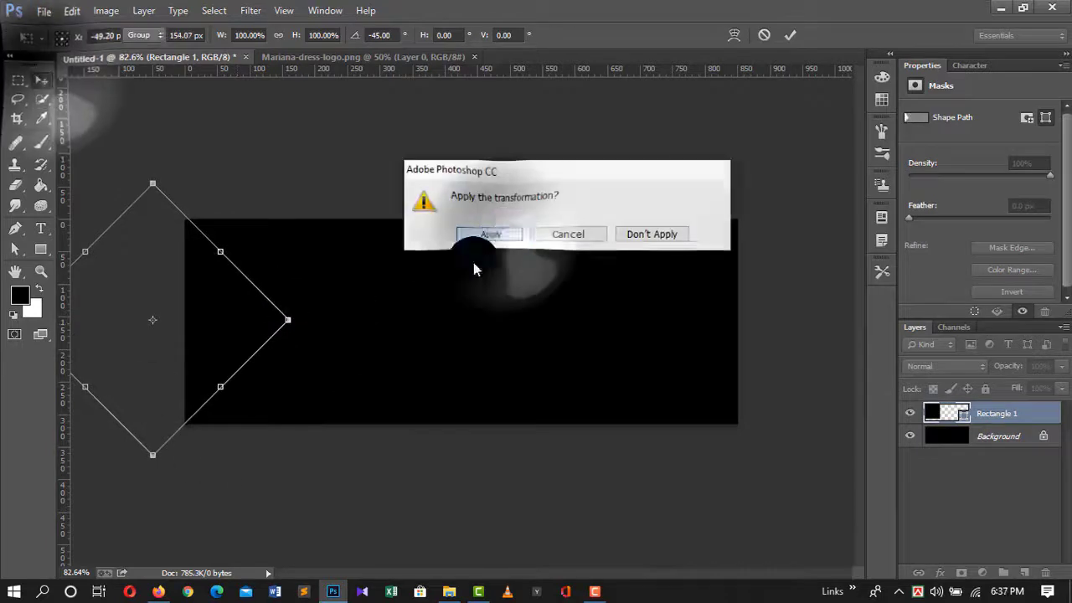
{"action": "left_click", "coordinate": [476, 234]}
{"action": "key", "text": "ctrl+t"}
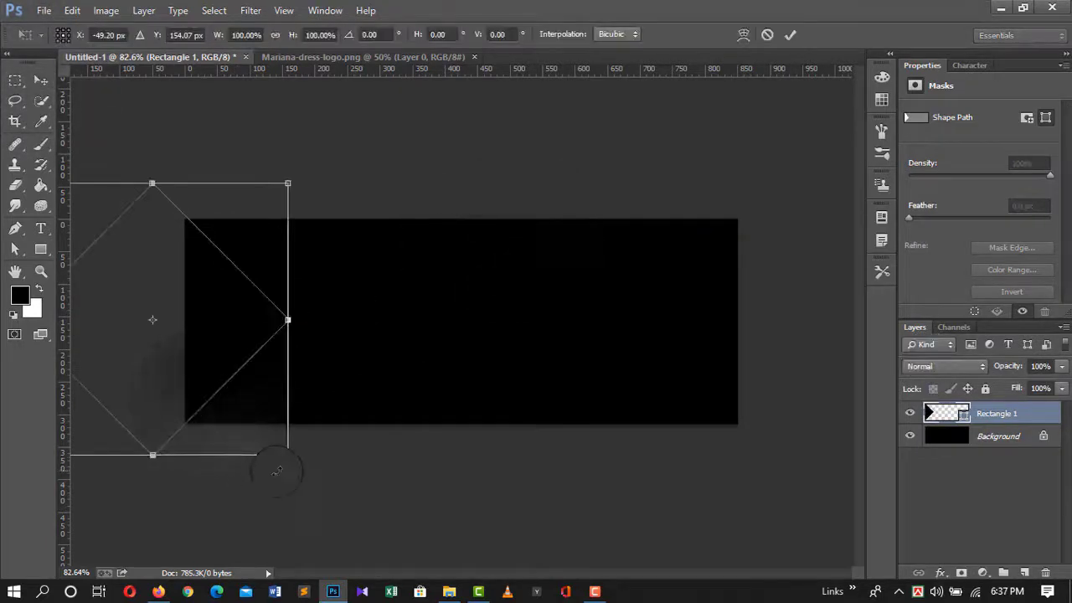
{"action": "left_click_drag", "start_coordinate": [287, 449], "coordinate": [262, 427]}
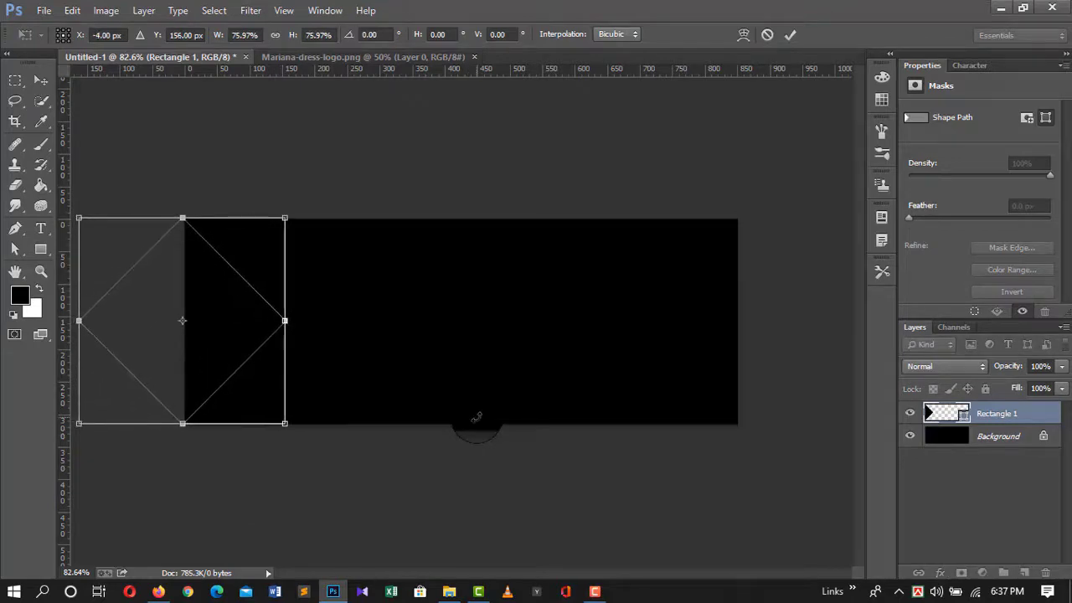
{"action": "left_click", "coordinate": [790, 34]}
Copy the red Mariana logo into the banner's centre, scaled to about 25%, then edit Rectangle 1's fill
{"action": "left_click", "coordinate": [388, 63]}
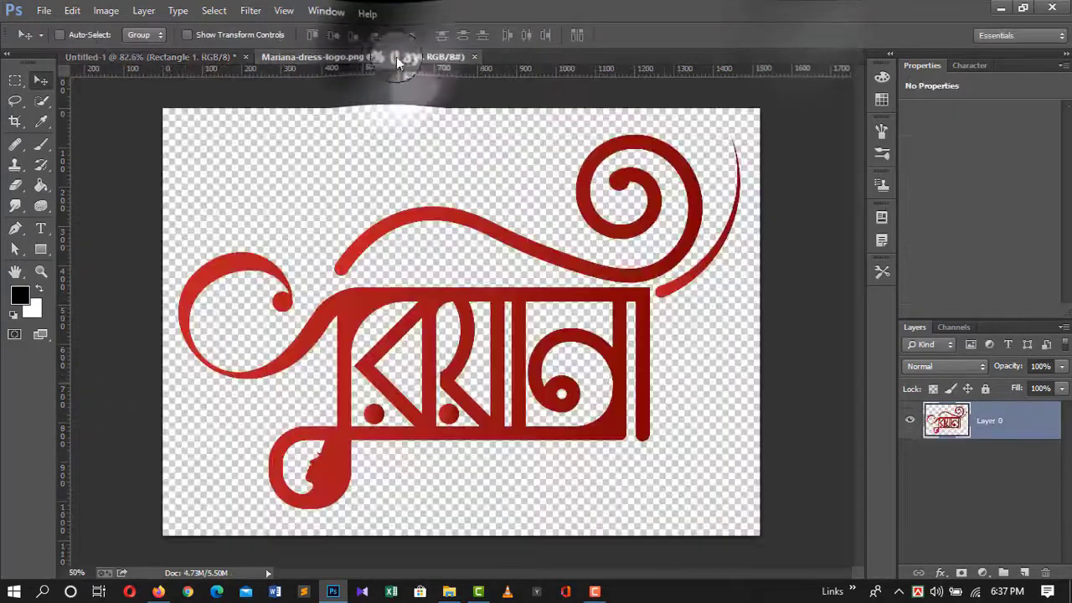
{"action": "left_click_drag", "start_coordinate": [514, 243], "coordinate": [537, 331]}
{"action": "key", "text": "ctrl+t"}
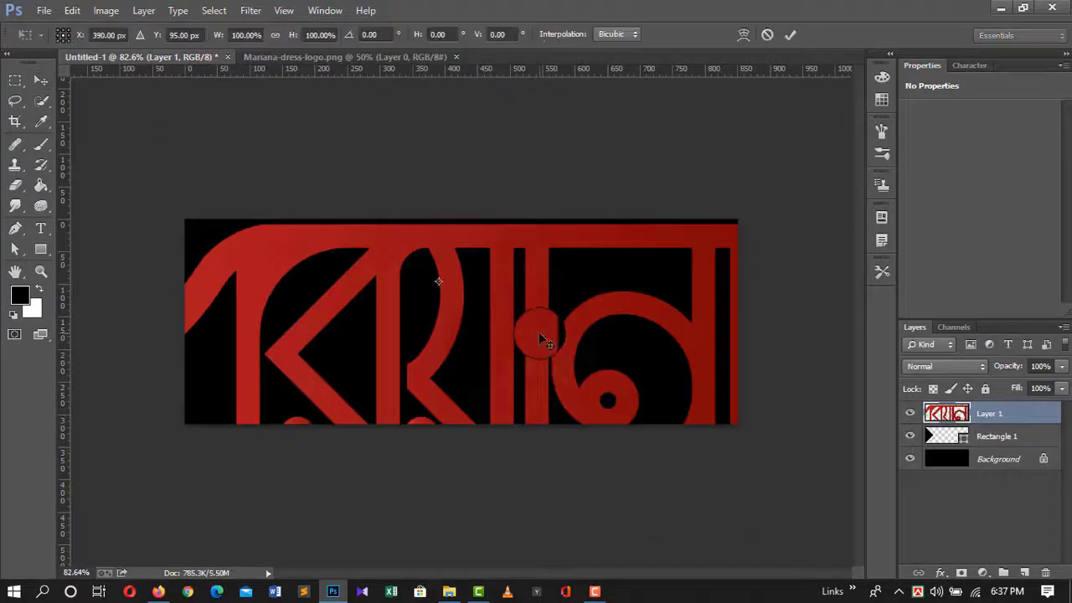
{"action": "key", "text": "ctrl+minus"}
{"action": "mouse_move", "coordinate": [685, 458]}
{"action": "left_mouse_down"}
{"action": "mouse_move", "coordinate": [699, 469]}
{"action": "mouse_move", "coordinate": [611, 307]}
{"action": "mouse_move", "coordinate": [550, 277]}
{"action": "mouse_move", "coordinate": [505, 327]}
{"action": "left_mouse_up"}
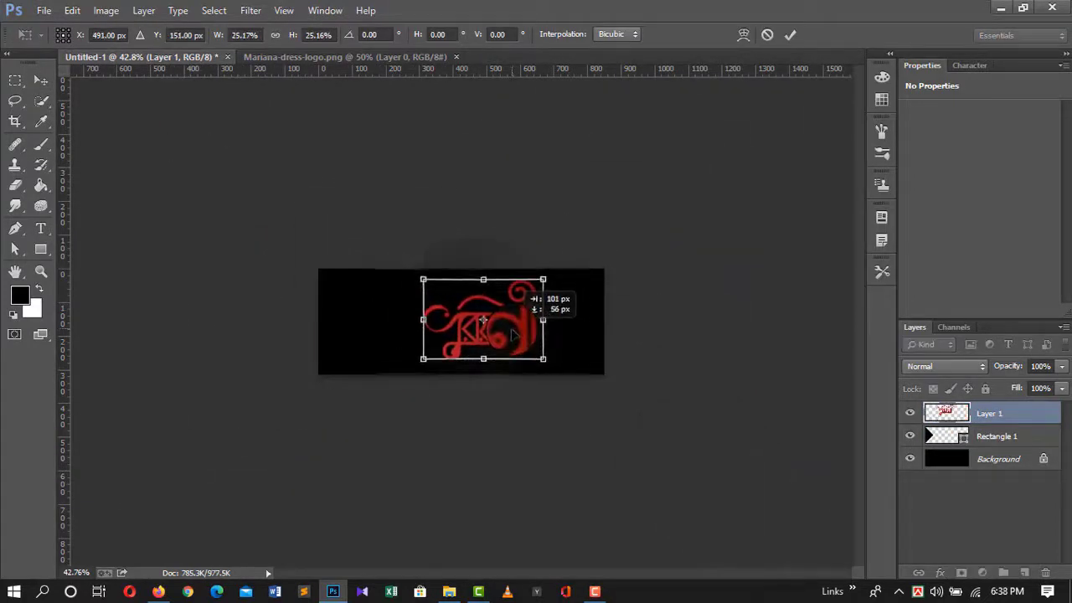
{"action": "key", "text": "Return"}
{"action": "key", "text": "ctrl+0"}
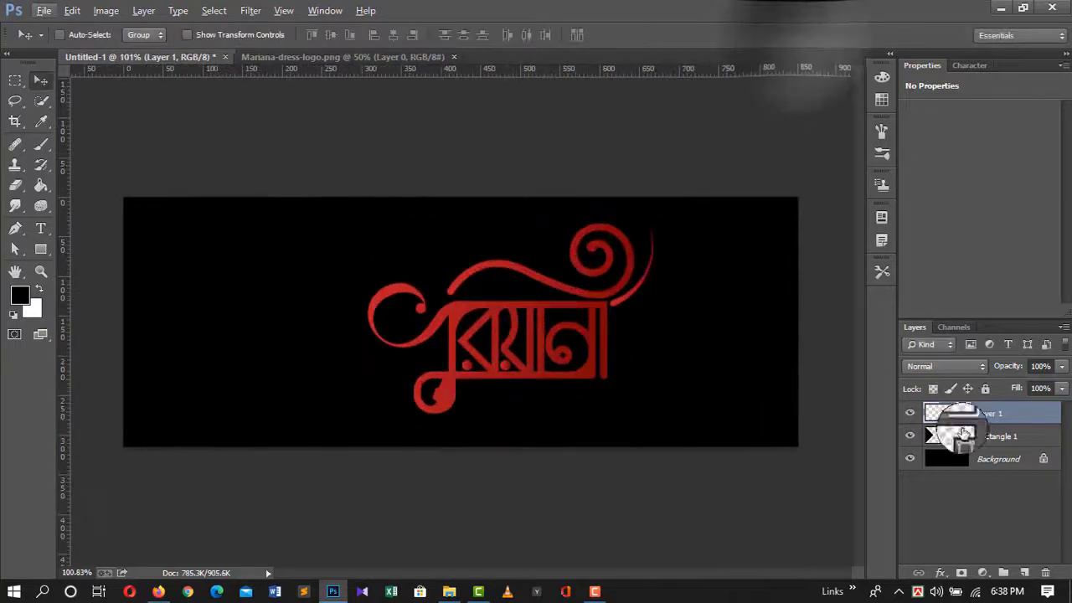
{"action": "double_click", "coordinate": [947, 437]}
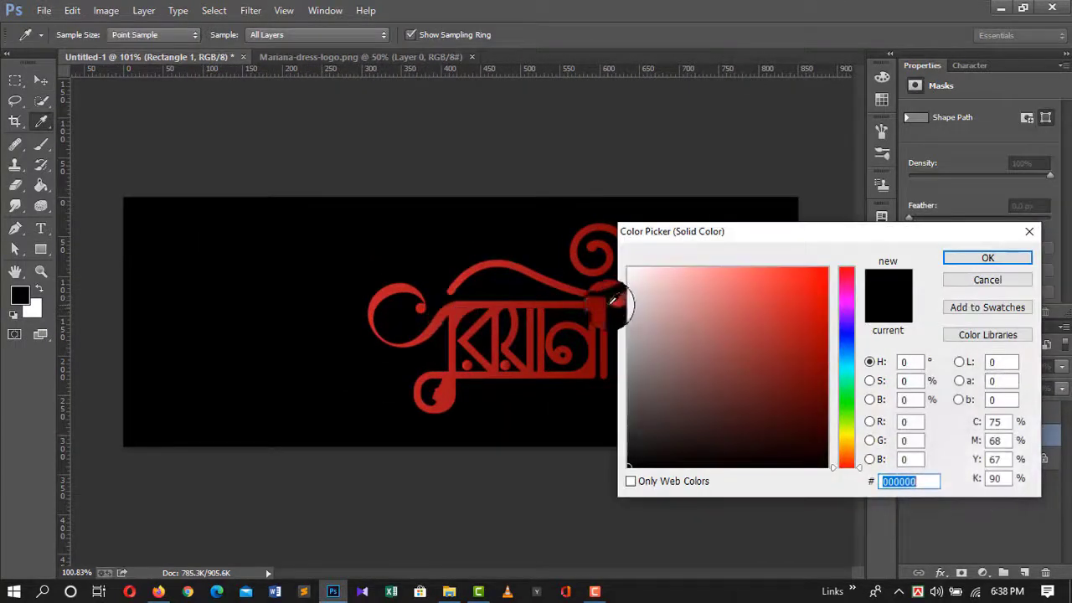
Fill the triangle with the logo's red and add a shifted copy in a slightly different red
{"action": "left_click", "coordinate": [620, 306]}
{"action": "left_click", "coordinate": [987, 258]}
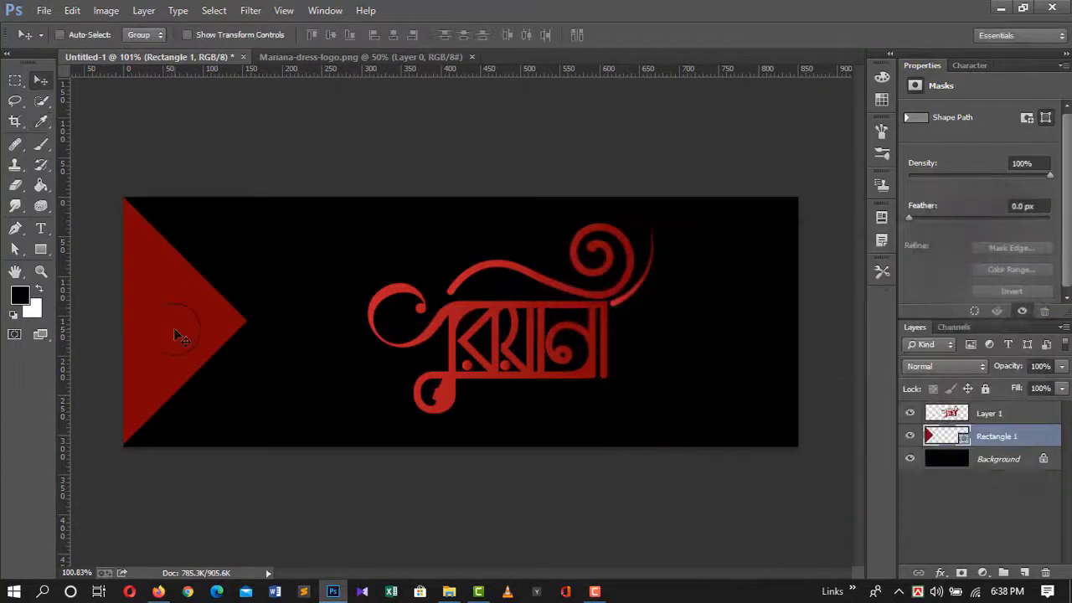
{"action": "left_click_drag", "start_coordinate": [173, 327], "coordinate": [213, 331]}
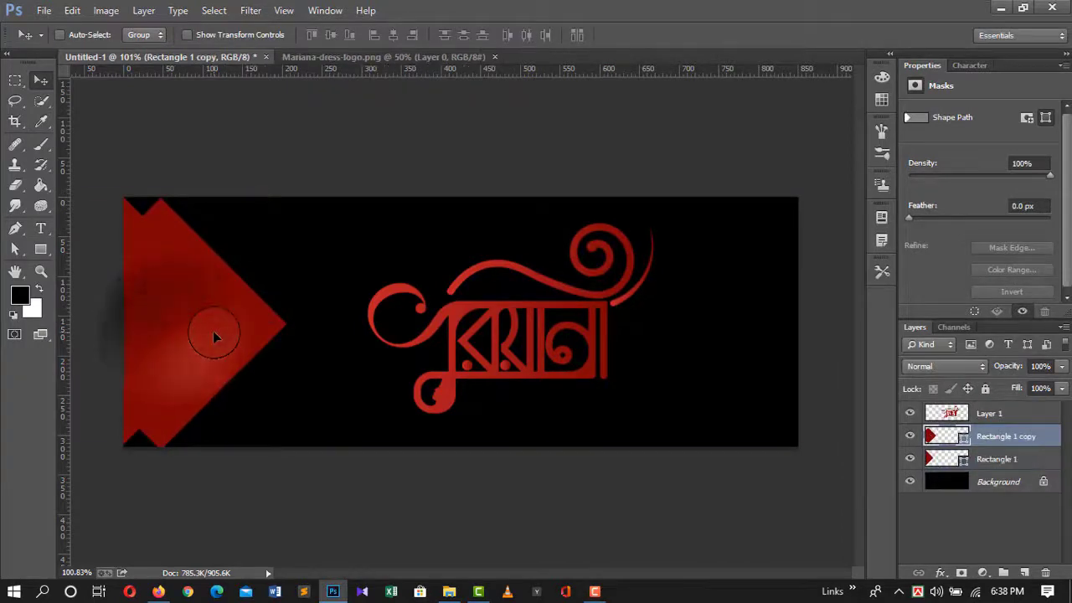
{"action": "double_click", "coordinate": [946, 436]}
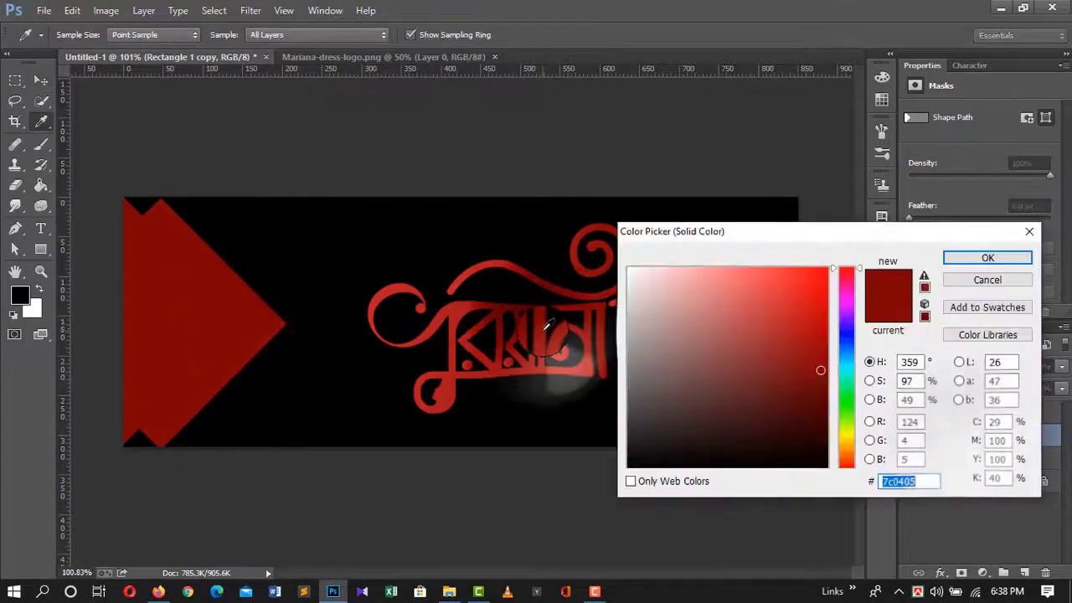
{"action": "left_click_drag", "start_coordinate": [546, 327], "coordinate": [546, 325]}
{"action": "key", "text": "Return"}
Add two more copies further right, the last filled with the logo's brighter red
{"action": "key", "text": "v"}
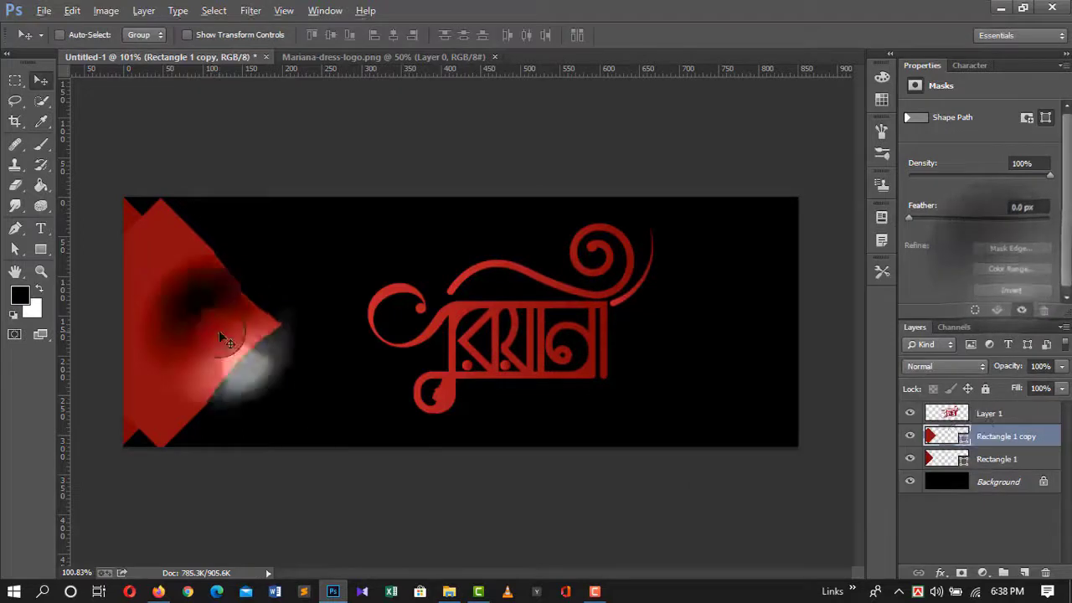
{"action": "left_click_drag", "start_coordinate": [259, 329], "coordinate": [302, 327]}
{"action": "double_click", "coordinate": [947, 436]}
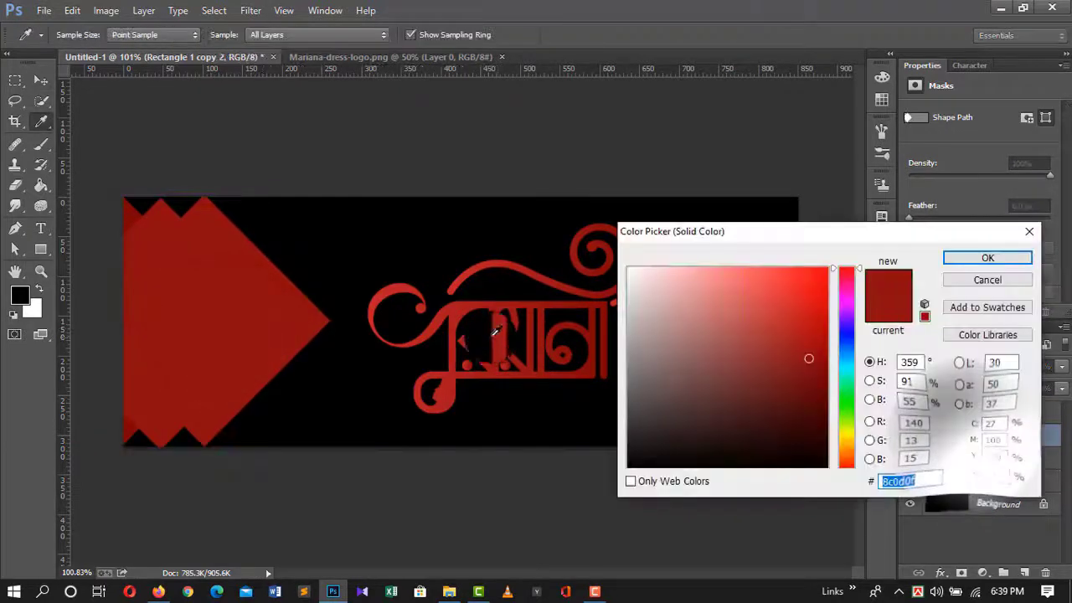
{"action": "left_click", "coordinate": [996, 283]}
{"action": "left_click_drag", "start_coordinate": [228, 343], "coordinate": [272, 343]}
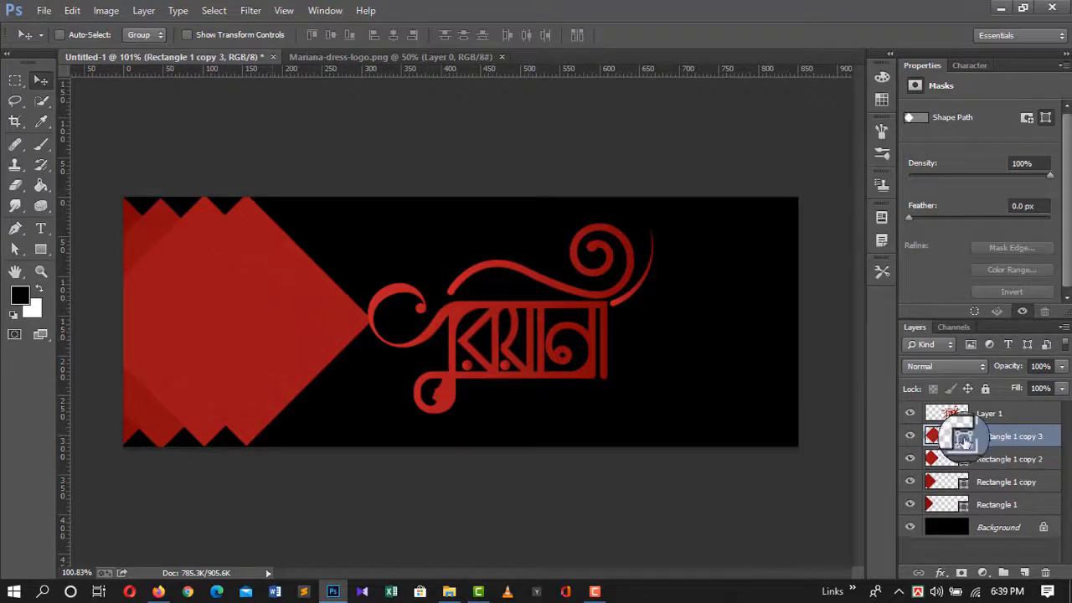
{"action": "double_click", "coordinate": [963, 439]}
{"action": "left_click", "coordinate": [417, 301]}
{"action": "key", "text": "Return"}
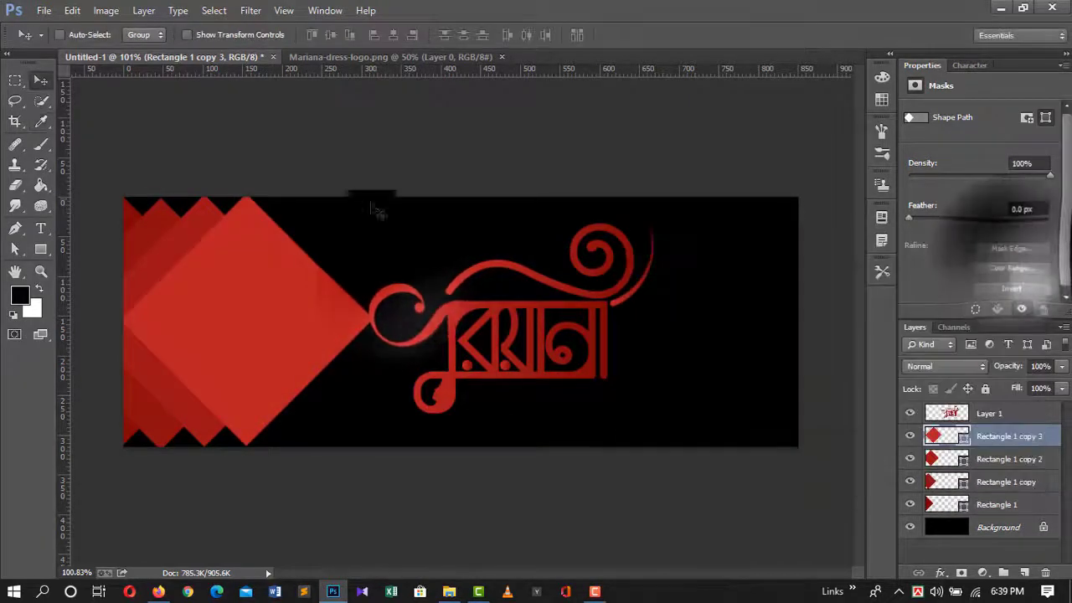
Reorder the chevron layers: Rectangle 1 above its copies, copy 2 above copy 3
{"action": "left_click_drag", "start_coordinate": [1004, 508], "coordinate": [1009, 424]}
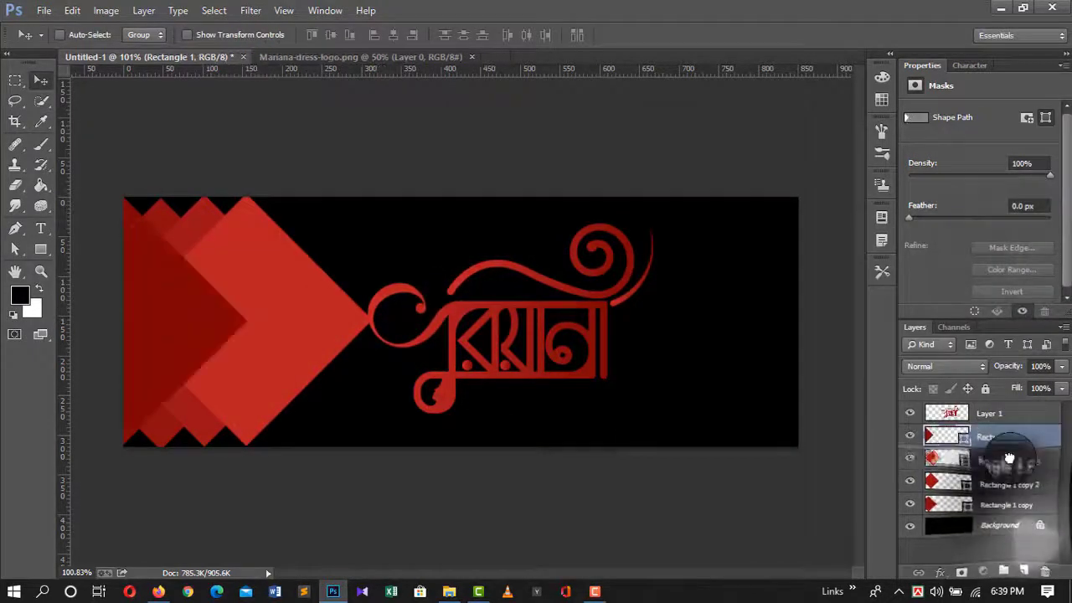
{"action": "left_click_drag", "start_coordinate": [1005, 504], "coordinate": [1005, 450]}
{"action": "left_click_drag", "start_coordinate": [1011, 498], "coordinate": [1009, 468]}
Enlarge the Rectangle 1 copy chevron slightly and shift it left
{"action": "scroll", "coordinate": [221, 318], "scroll_direction": "up", "scroll_amount": 3}
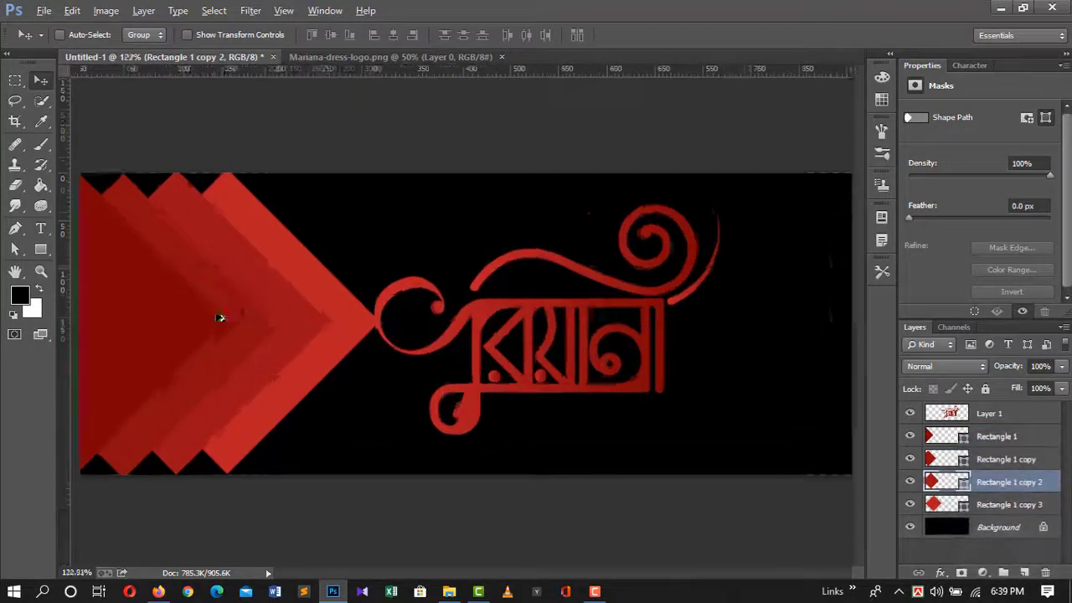
{"action": "scroll", "coordinate": [408, 378], "scroll_direction": "up", "scroll_amount": 1}
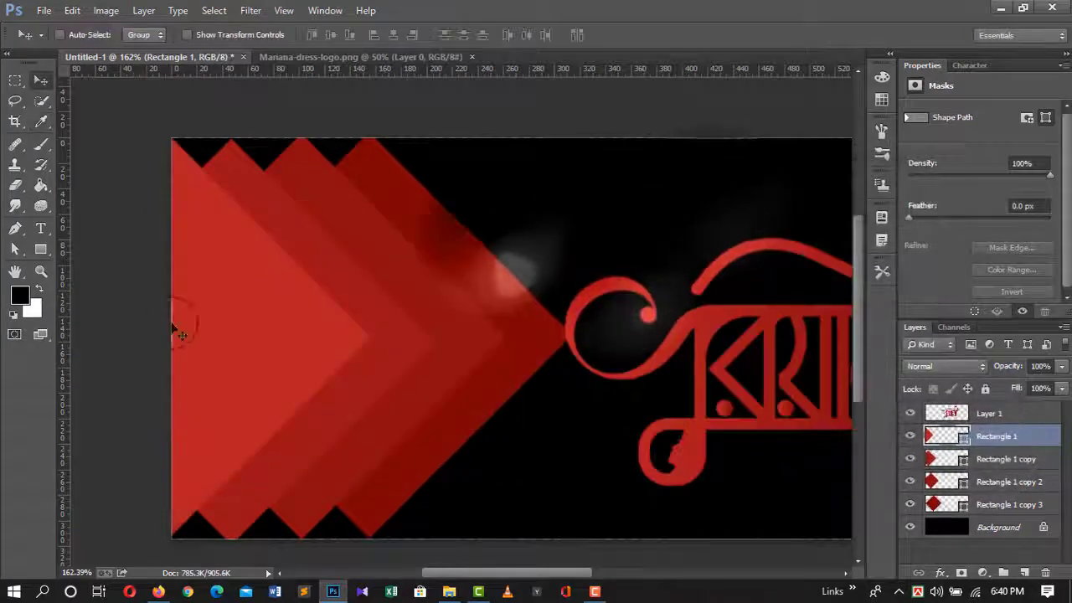
{"action": "left_click", "coordinate": [1005, 459]}
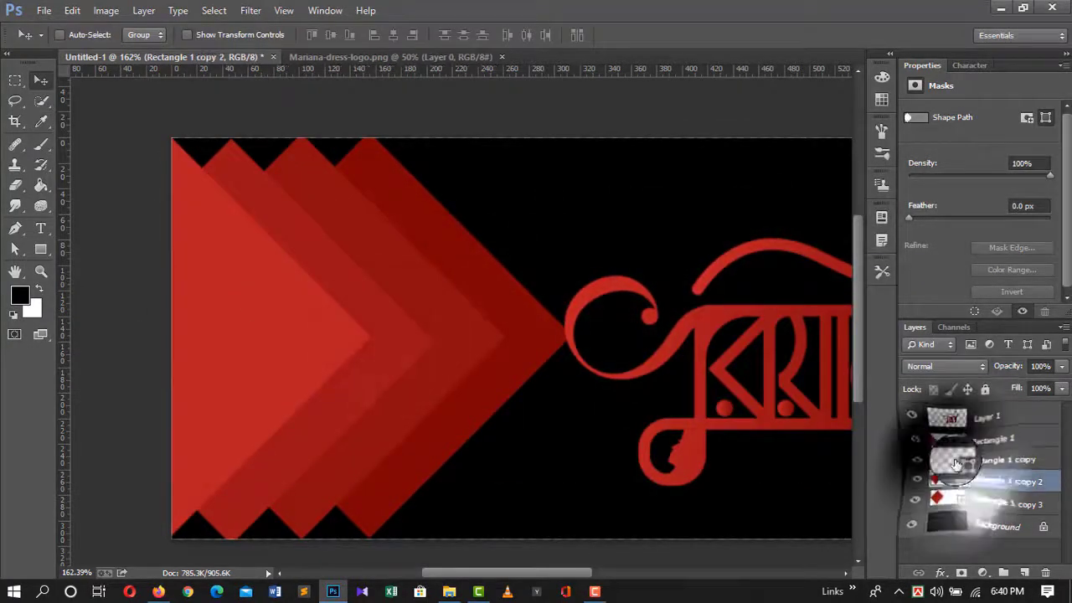
{"action": "key", "text": "ctrl+t"}
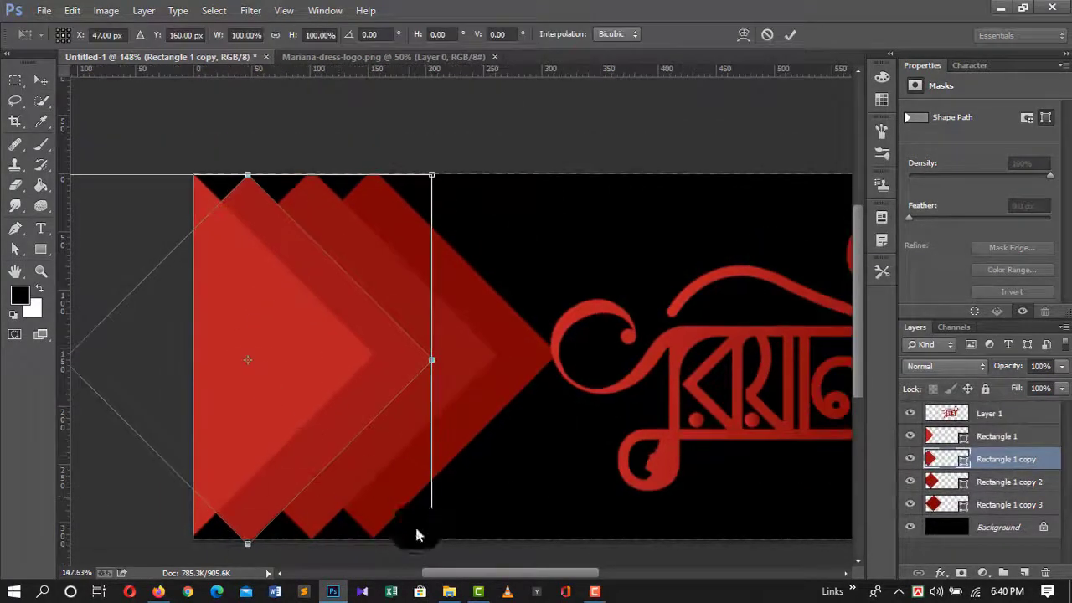
{"action": "left_click_drag", "start_coordinate": [419, 536], "coordinate": [440, 559]}
{"action": "left_click_drag", "start_coordinate": [407, 359], "coordinate": [377, 352]}
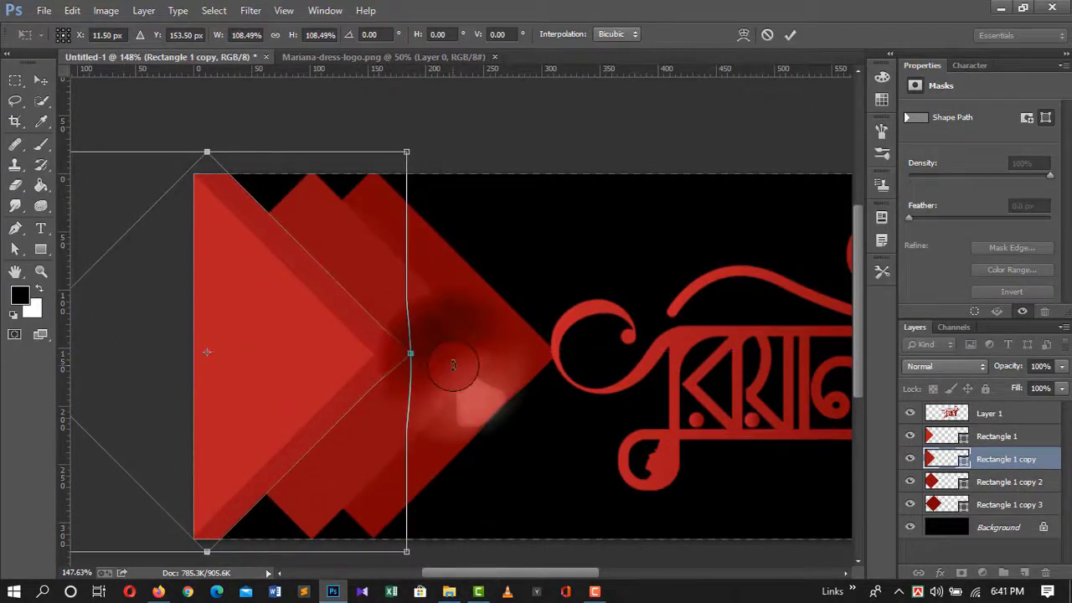
{"action": "key", "text": "Return"}
Enlarge the second chevron copy slightly and nudge it left
{"action": "scroll", "coordinate": [441, 360], "scroll_direction": "down", "scroll_amount": 1}
{"action": "key", "text": "alt+bracketleft"}
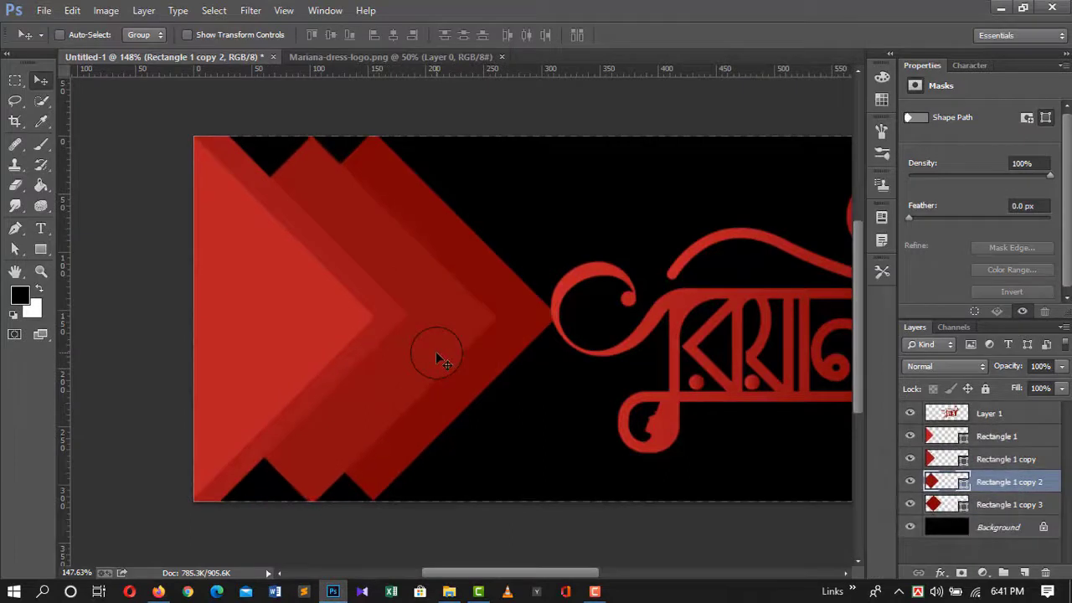
{"action": "left_click", "coordinate": [988, 482]}
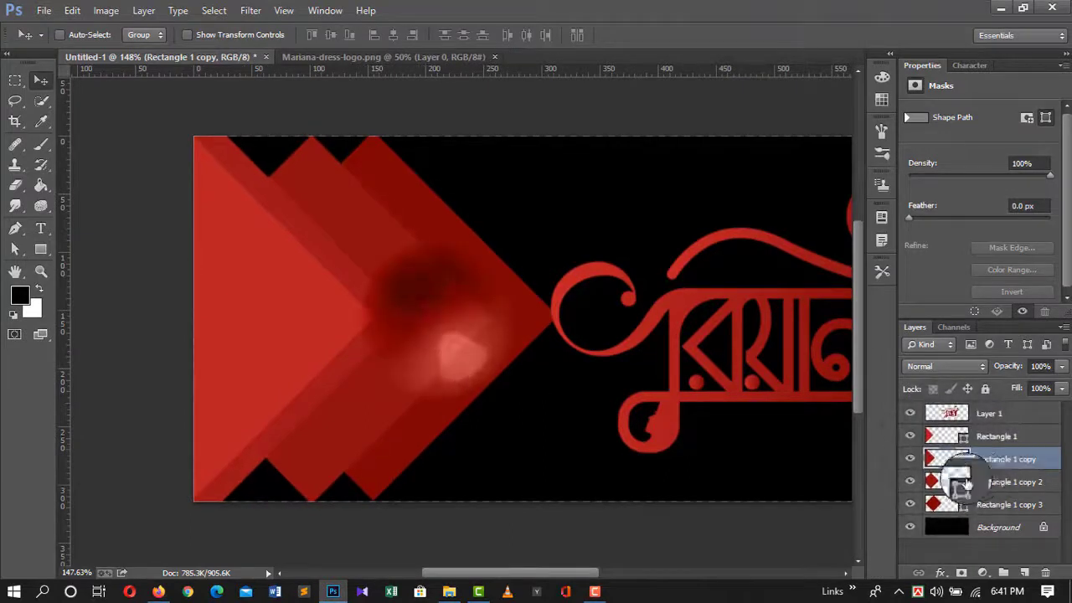
{"action": "key", "text": "ctrl+t"}
{"action": "left_click_drag", "start_coordinate": [496, 502], "coordinate": [518, 519]}
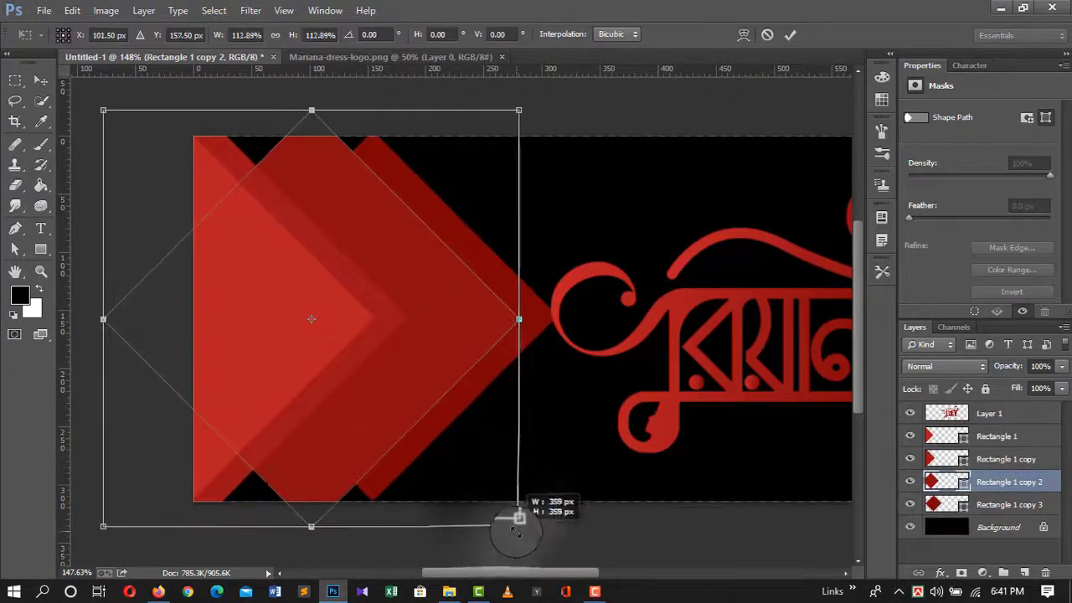
{"action": "key", "text": "shift+Left"}
{"action": "key", "text": "shift+Left"}
{"action": "key", "text": "shift+Left"}
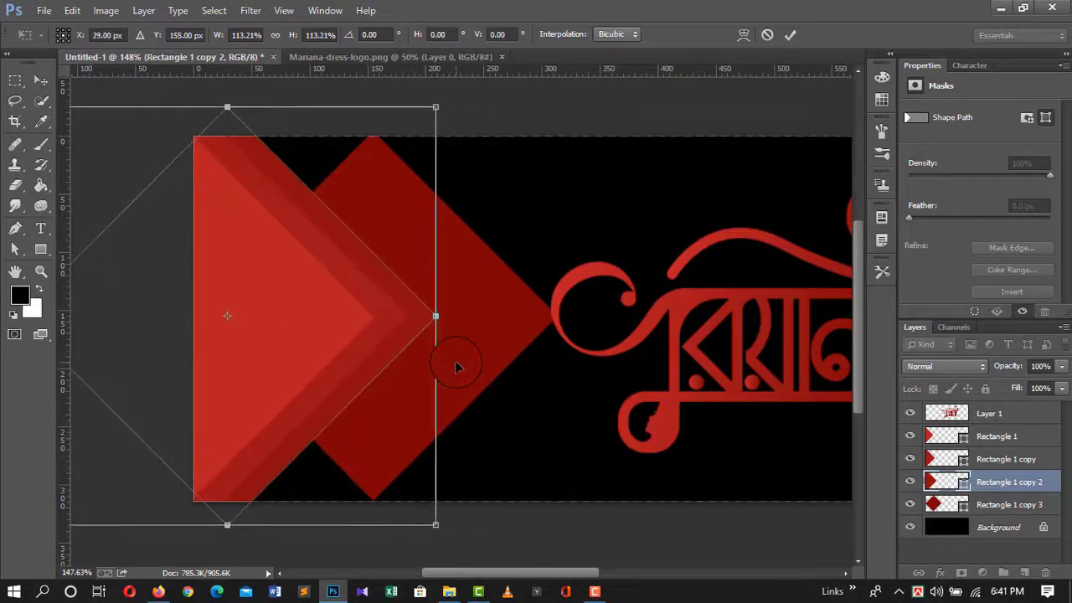
{"action": "key", "text": "Return"}
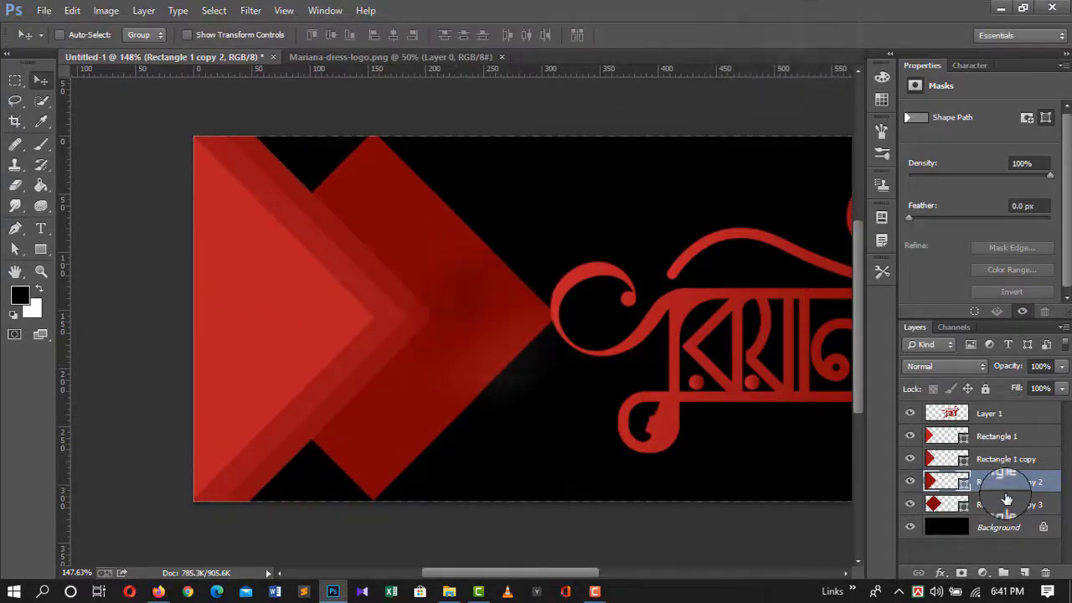
Nudge the bottom chevron copy left and enlarge it so the arrows nest
{"action": "left_click", "coordinate": [1007, 501]}
{"action": "key", "text": "ctrl+t"}
{"action": "key", "text": "shift+Left"}
{"action": "key", "text": "shift+Left"}
{"action": "key", "text": "shift+Left"}
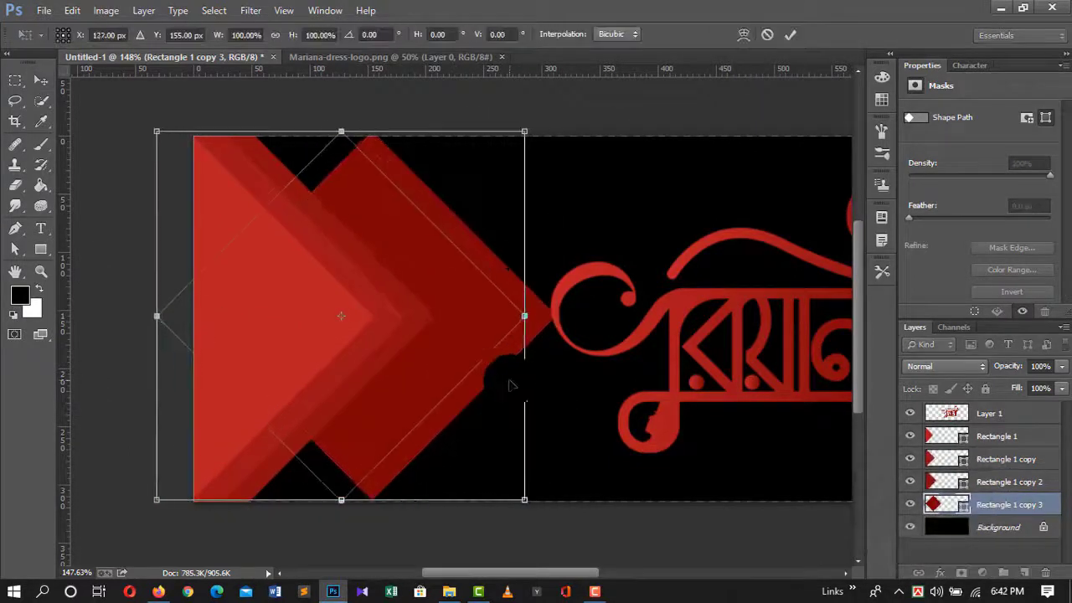
{"action": "key", "text": "shift+Left"}
{"action": "key", "text": "shift+Left"}
{"action": "left_click_drag", "start_coordinate": [449, 507], "coordinate": [463, 520]}
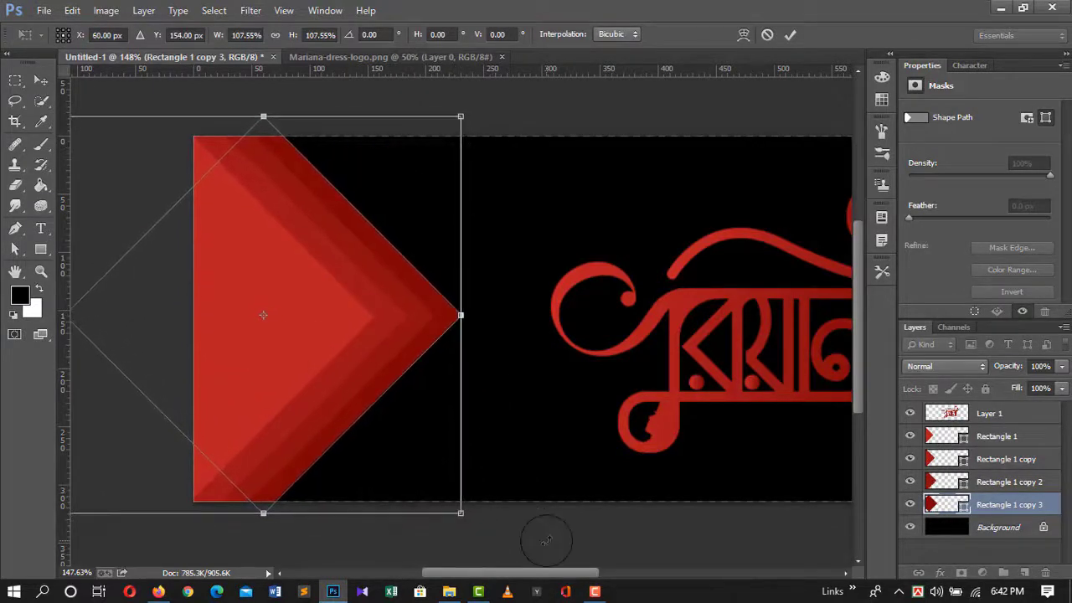
{"action": "left_click", "coordinate": [792, 35]}
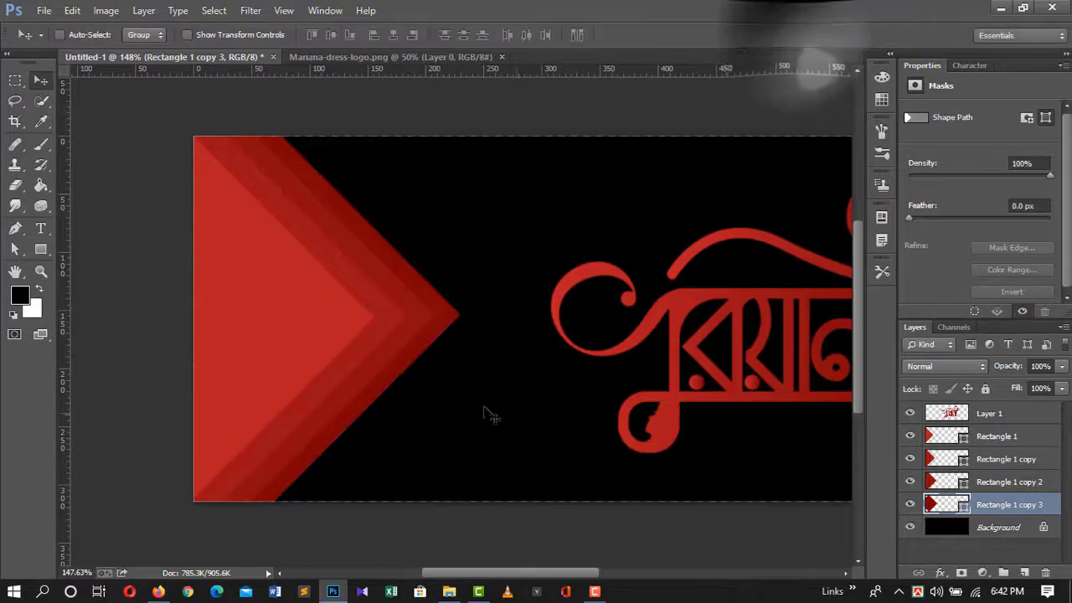
Enlarge the red logo by about 22% and move it left toward the chevrons
{"action": "scroll", "coordinate": [452, 467], "scroll_direction": "down", "scroll_amount": 3}
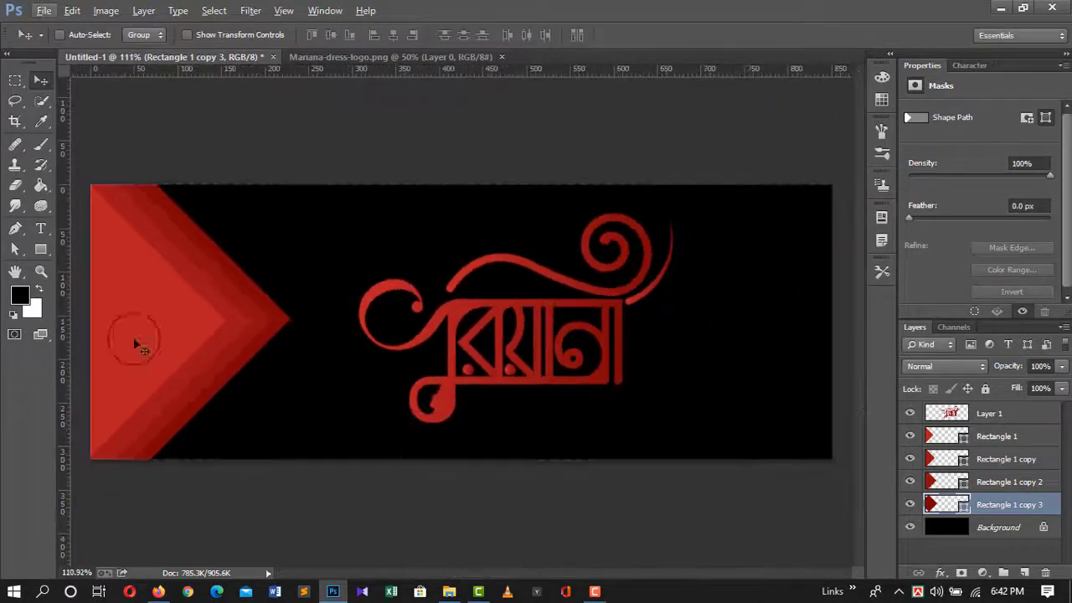
{"action": "left_click", "coordinate": [1001, 413]}
{"action": "key", "text": "ctrl+t"}
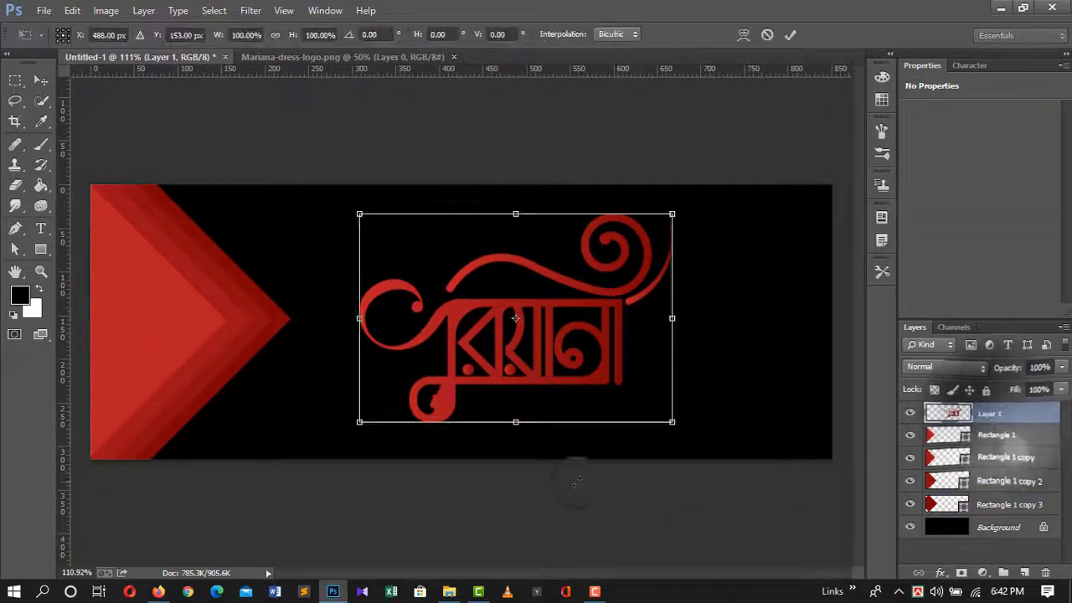
{"action": "mouse_move", "coordinate": [670, 416]}
{"action": "left_mouse_down"}
{"action": "mouse_move", "coordinate": [705, 444]}
{"action": "mouse_move", "coordinate": [696, 434]}
{"action": "left_mouse_up"}
{"action": "left_click", "coordinate": [791, 37]}
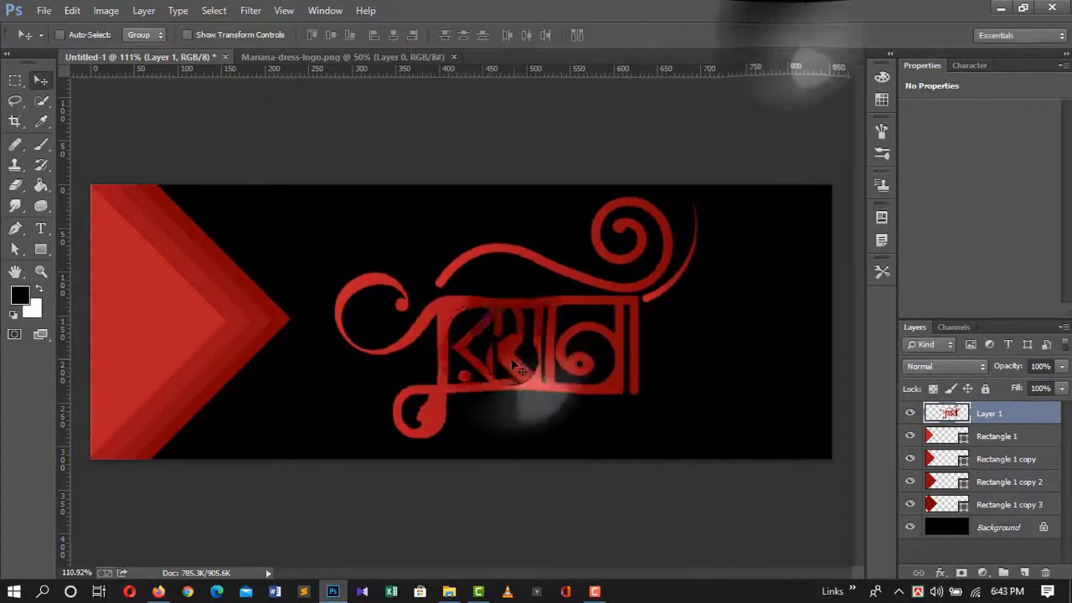
{"action": "left_click_drag", "start_coordinate": [510, 358], "coordinate": [480, 364]}
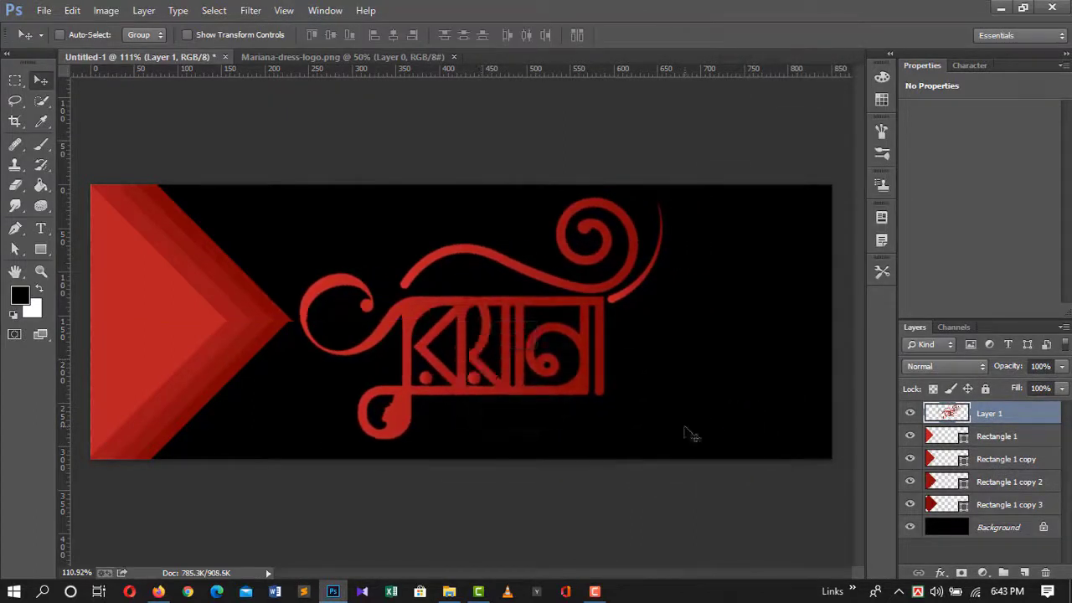
Draw a small rounded square near the top right, filled with the logo's red
{"action": "right_click", "coordinate": [41, 248]}
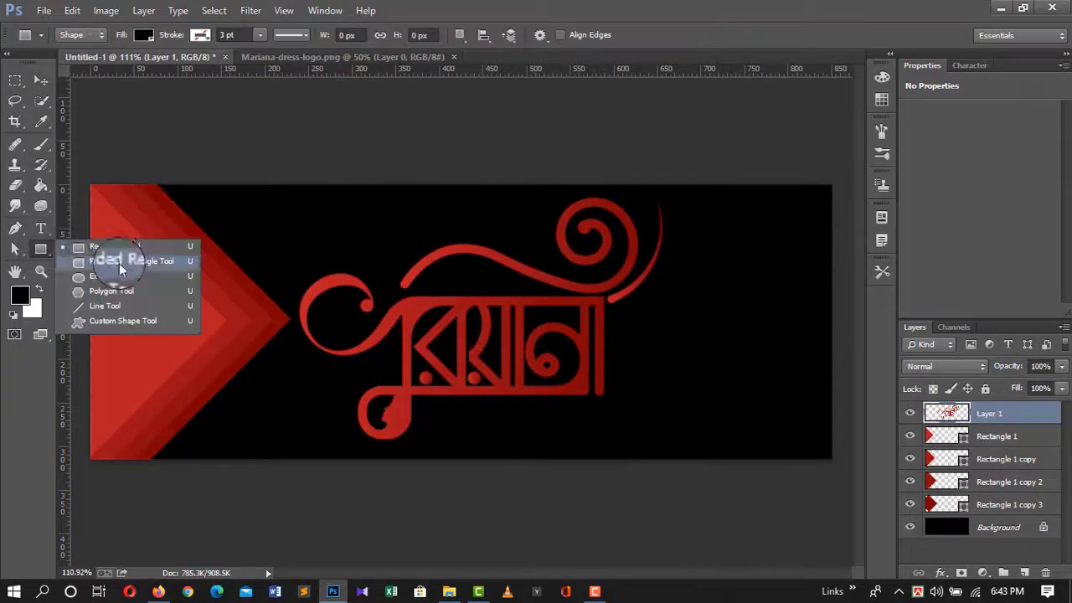
{"action": "left_click", "coordinate": [109, 256]}
{"action": "left_click_drag", "start_coordinate": [750, 283], "coordinate": [751, 283]}
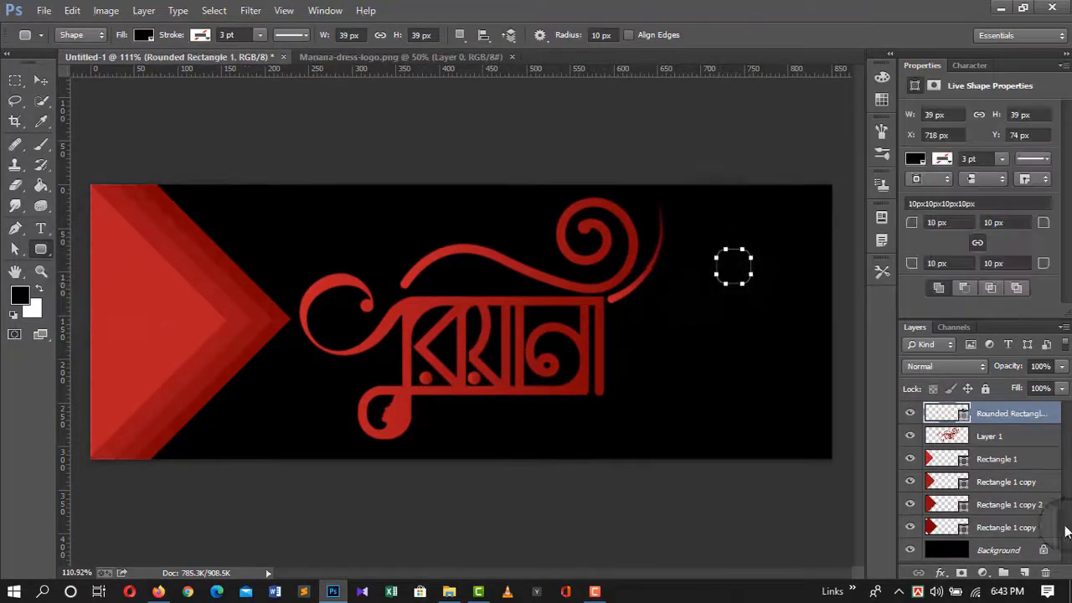
{"action": "double_click", "coordinate": [963, 414]}
{"action": "left_click", "coordinate": [589, 218]}
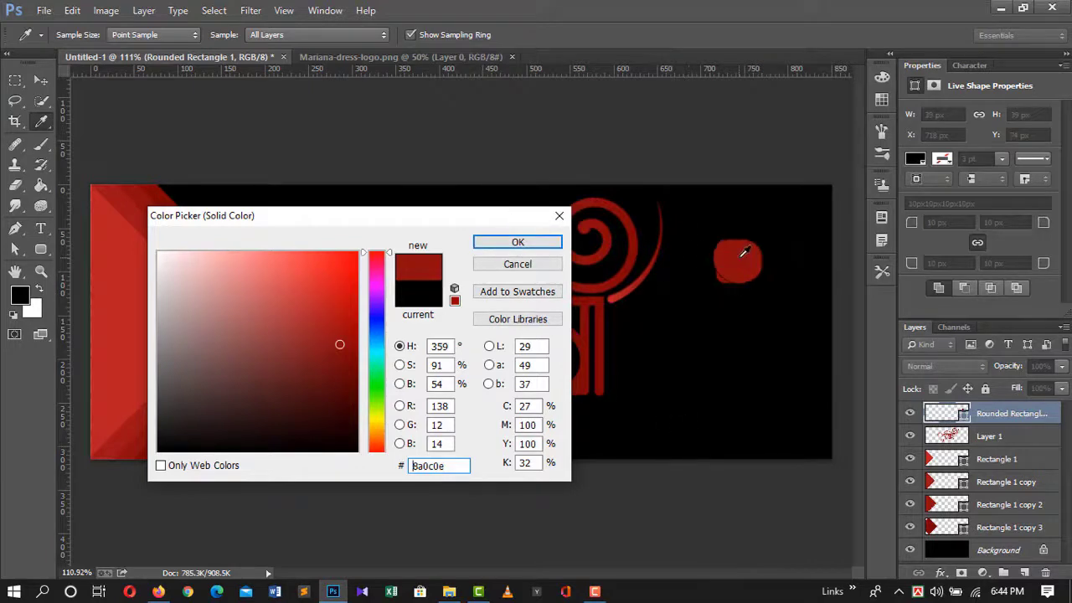
{"action": "key", "text": "Return"}
Duplicate the rounded square, giving one copy a brighter red and the top square bc1f25
{"action": "scroll", "coordinate": [742, 243], "scroll_direction": "up", "scroll_amount": 5}
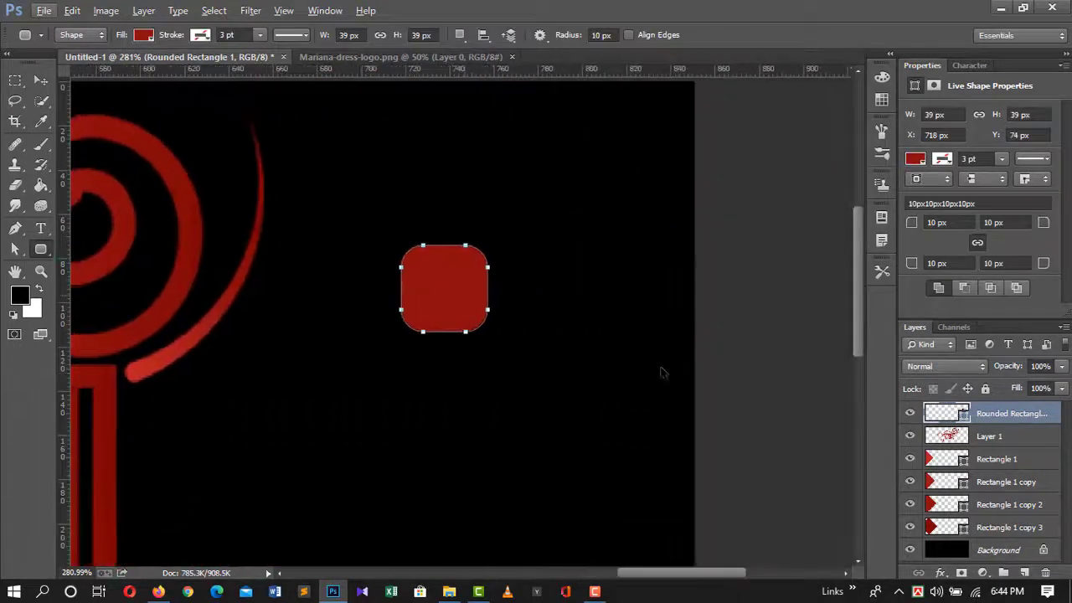
{"action": "key", "text": "v"}
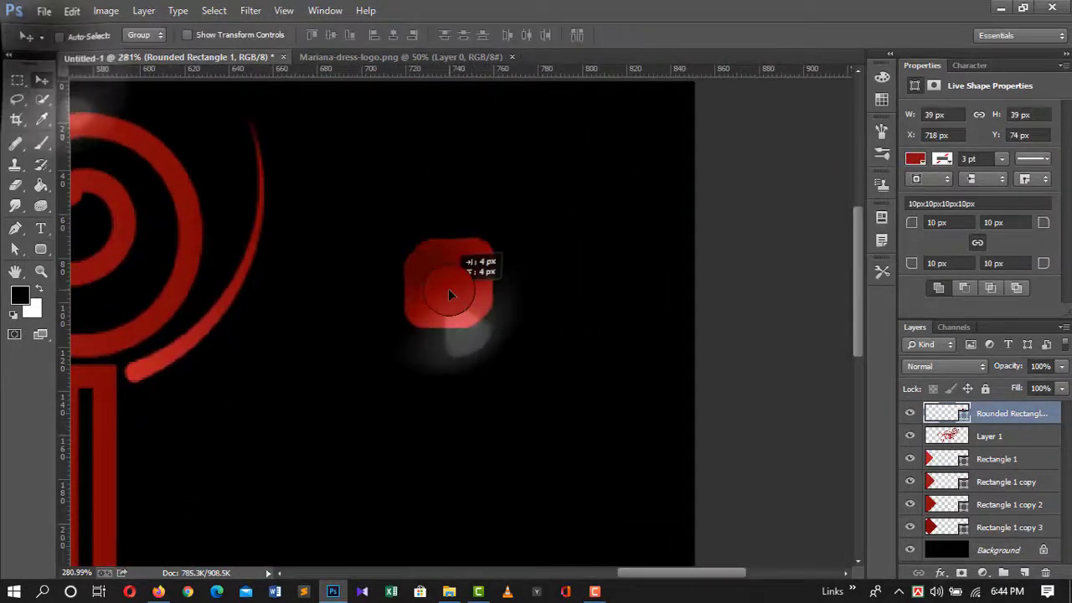
{"action": "left_click_drag", "start_coordinate": [448, 288], "coordinate": [456, 284]}
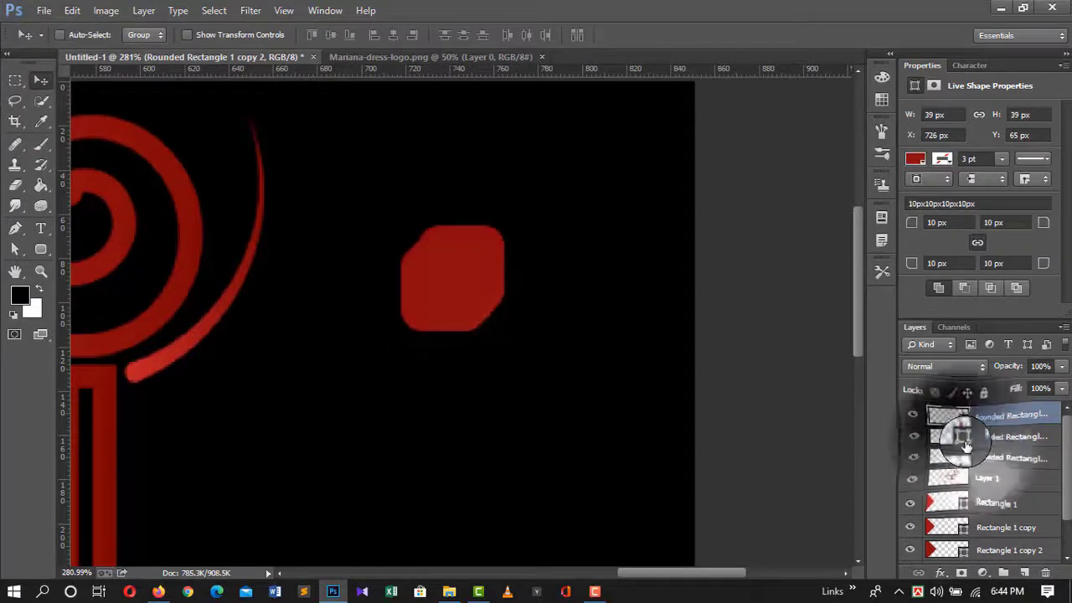
{"action": "double_click", "coordinate": [947, 436]}
{"action": "left_click", "coordinate": [137, 369]}
{"action": "left_click", "coordinate": [515, 243]}
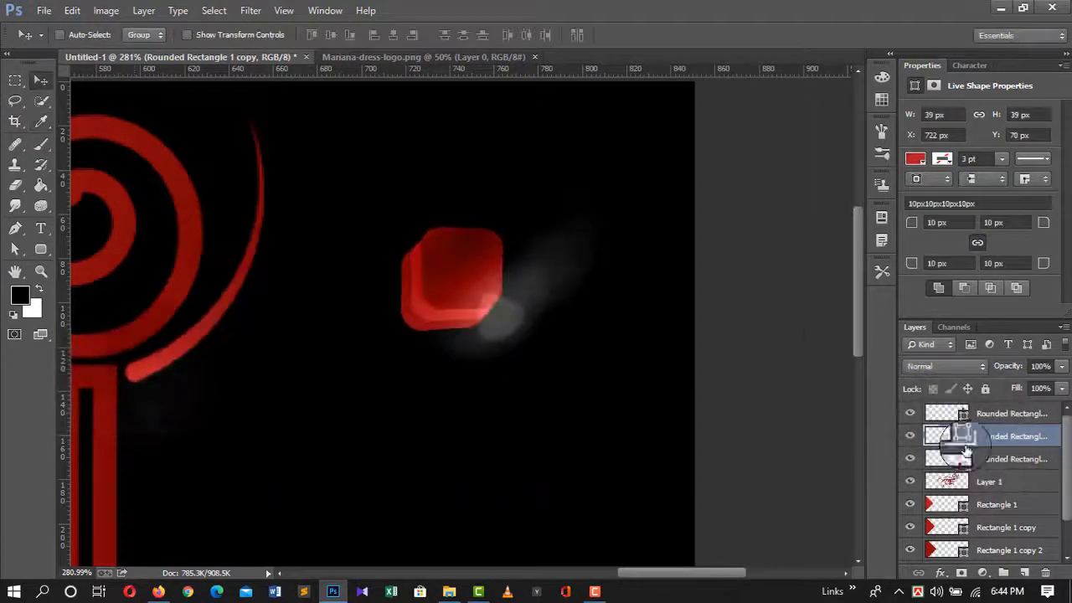
{"action": "double_click", "coordinate": [947, 413]}
{"action": "left_click", "coordinate": [466, 295]}
{"action": "left_click", "coordinate": [676, 213]}
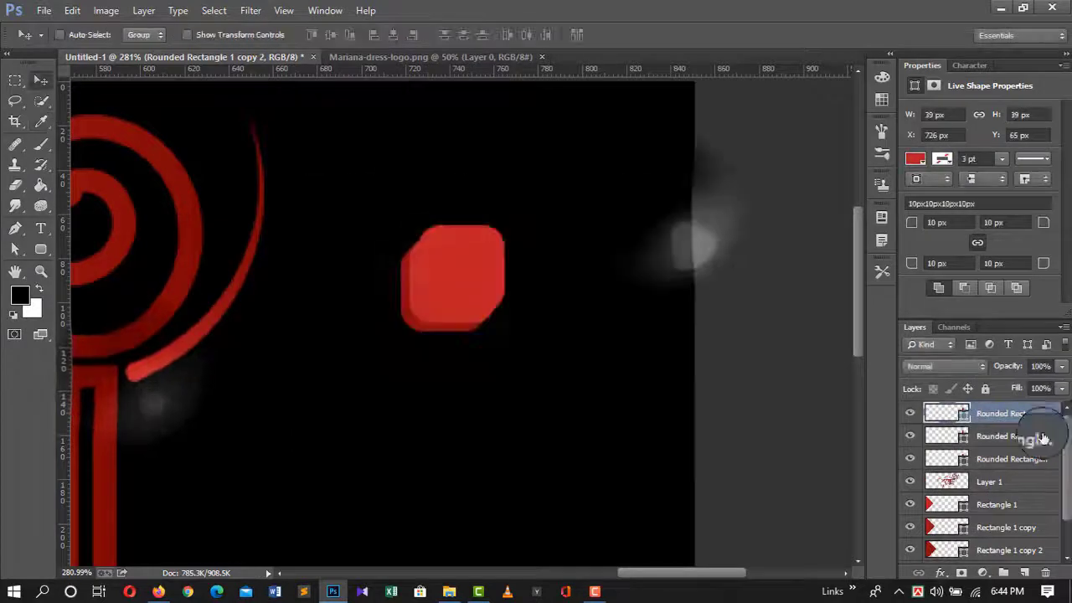
{"action": "double_click", "coordinate": [947, 435]}
{"action": "left_click", "coordinate": [676, 212]}
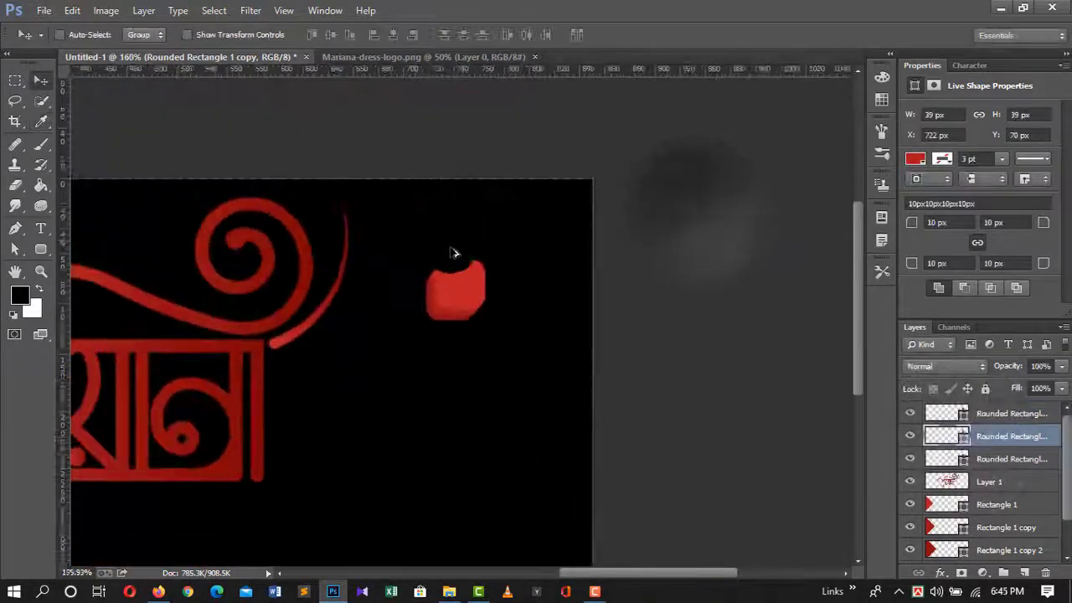
Rotate two rounded squares 45° into diamonds, stacking one below the other
{"action": "scroll", "coordinate": [455, 251], "scroll_direction": "up", "scroll_amount": 3}
{"action": "left_click_drag", "start_coordinate": [478, 304], "coordinate": [455, 210]}
{"action": "key", "text": "ctrl+t"}
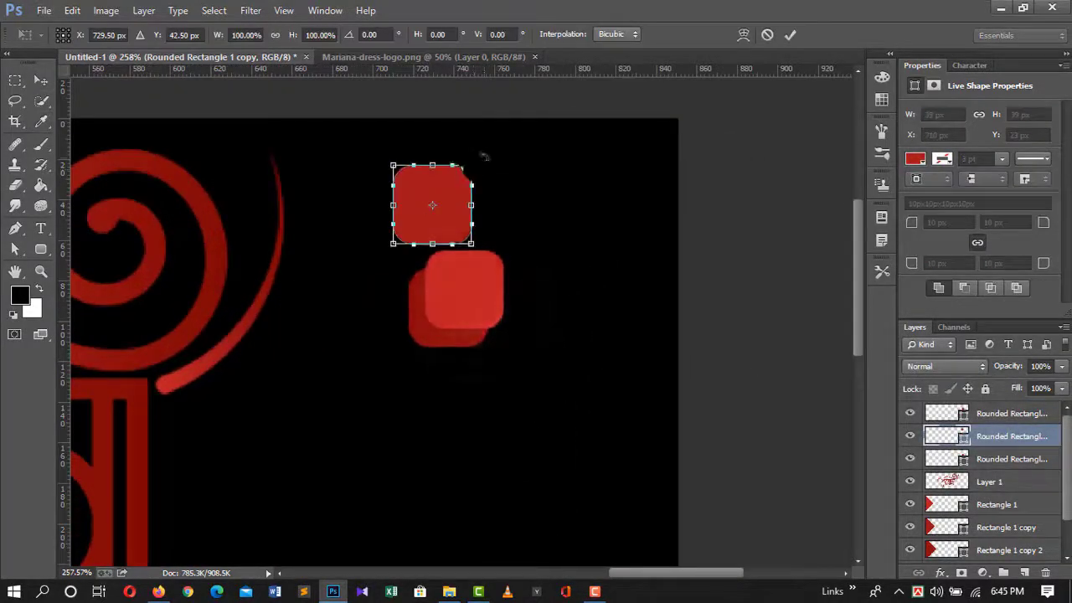
{"action": "left_click_drag", "start_coordinate": [484, 156], "coordinate": [495, 186]}
{"action": "left_click", "coordinate": [789, 35]}
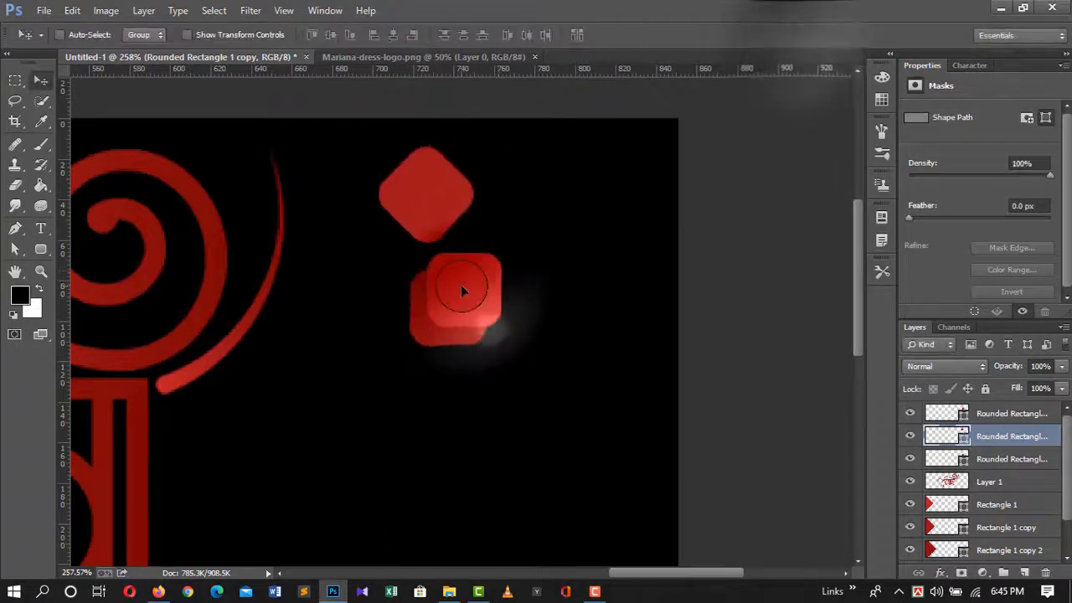
{"action": "left_click_drag", "start_coordinate": [461, 290], "coordinate": [472, 294]}
{"action": "left_click", "coordinate": [453, 201], "text": "ctrl"}
{"action": "key", "text": "ctrl+t"}
{"action": "mouse_move", "coordinate": [487, 178]}
{"action": "left_mouse_down"}
{"action": "mouse_move", "coordinate": [512, 210]}
{"action": "mouse_move", "coordinate": [478, 214]}
{"action": "left_mouse_up"}
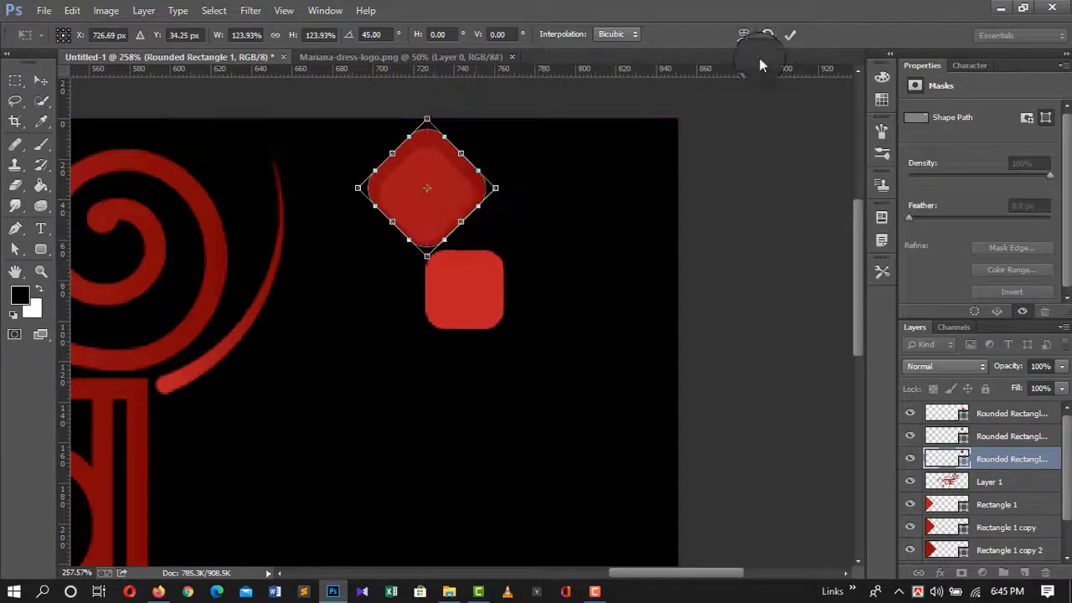
{"action": "left_click", "coordinate": [790, 34]}
Shrink and rotate the top square 45°, then shift the diamond slightly down and right
{"action": "left_click", "coordinate": [1005, 413]}
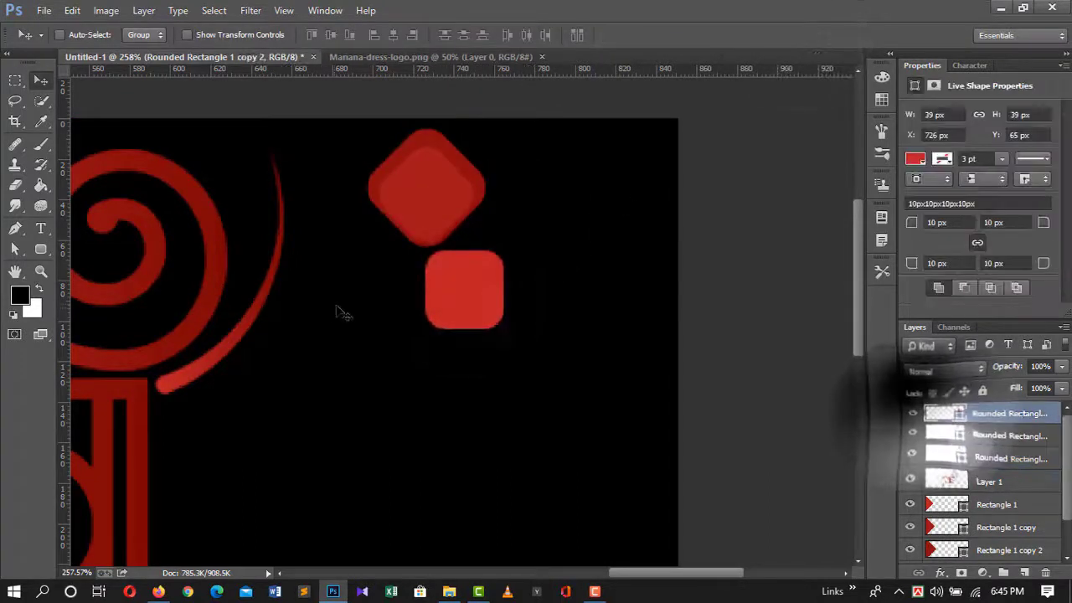
{"action": "key", "text": "ctrl+t"}
{"action": "left_click_drag", "start_coordinate": [500, 318], "coordinate": [492, 317]}
{"action": "left_click_drag", "start_coordinate": [498, 238], "coordinate": [482, 208]}
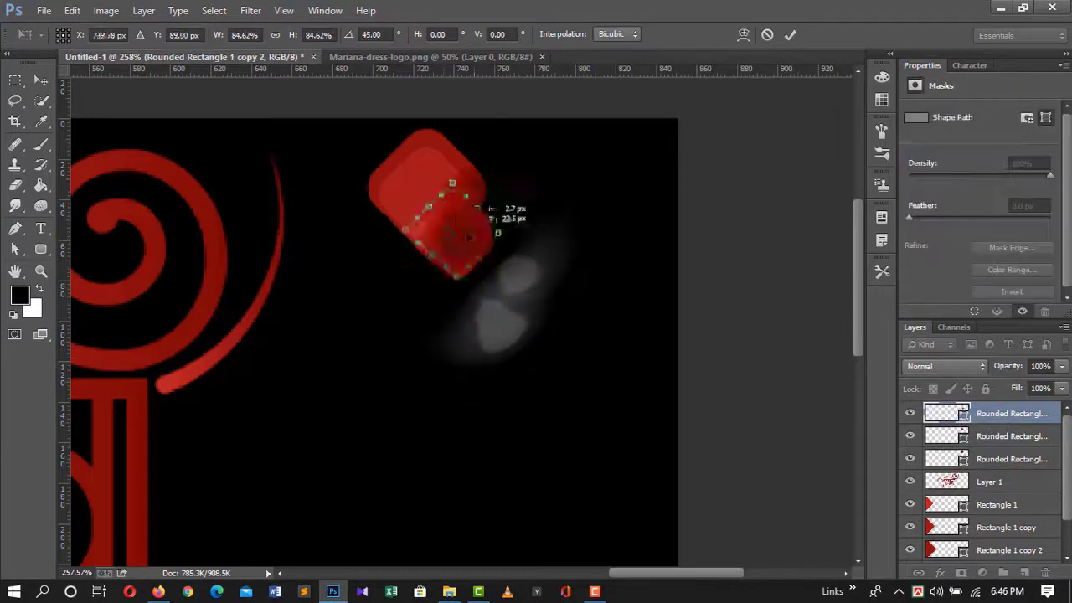
{"action": "key", "text": "Return"}
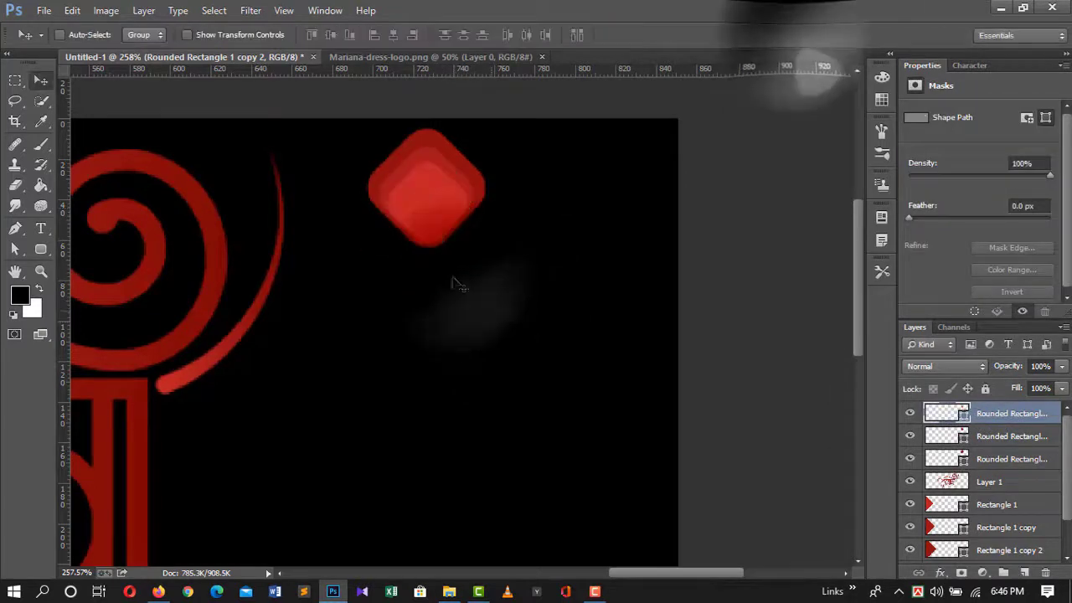
{"action": "scroll", "coordinate": [453, 293], "scroll_direction": "up", "scroll_amount": 5}
{"action": "key", "text": "ctrl+t"}
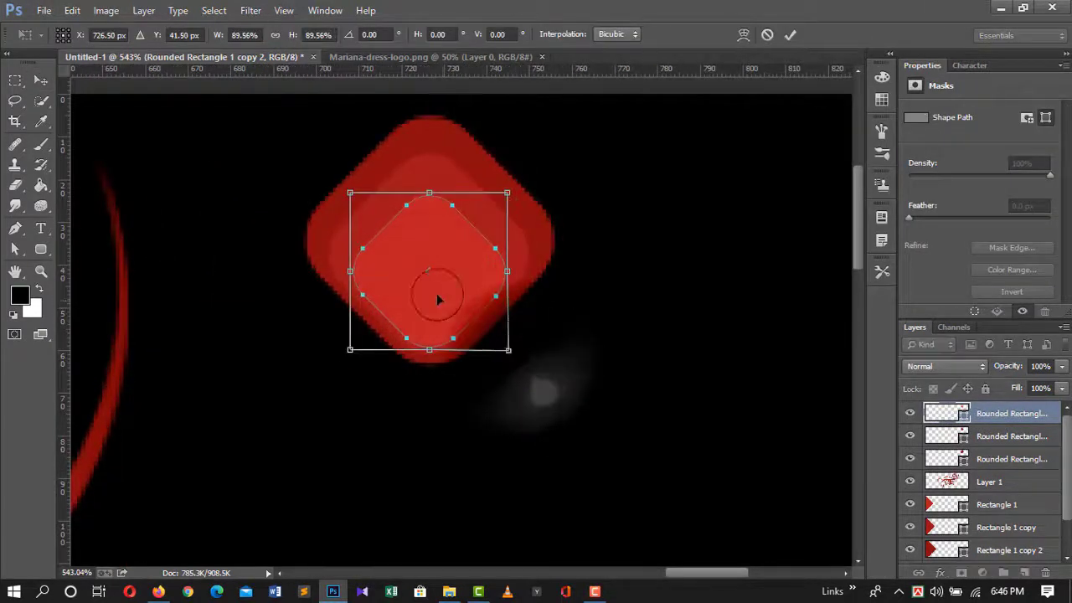
{"action": "key", "text": "Return"}
{"action": "scroll", "coordinate": [733, 466], "scroll_direction": "down", "scroll_amount": 5}
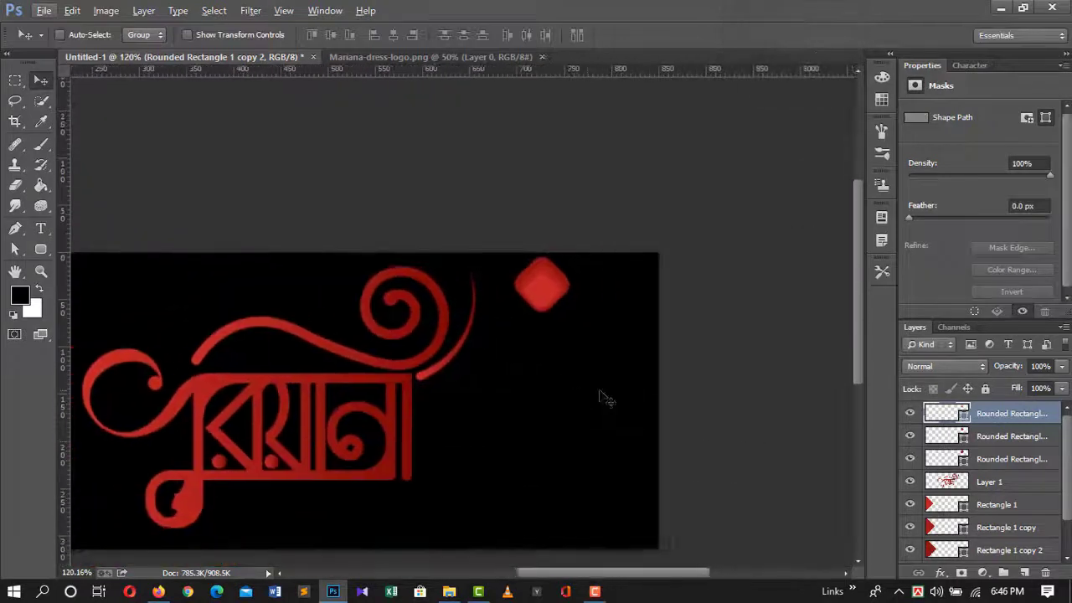
{"action": "scroll", "coordinate": [726, 378], "scroll_direction": "down", "scroll_amount": 2}
{"action": "scroll", "coordinate": [578, 294], "scroll_direction": "up", "scroll_amount": 2}
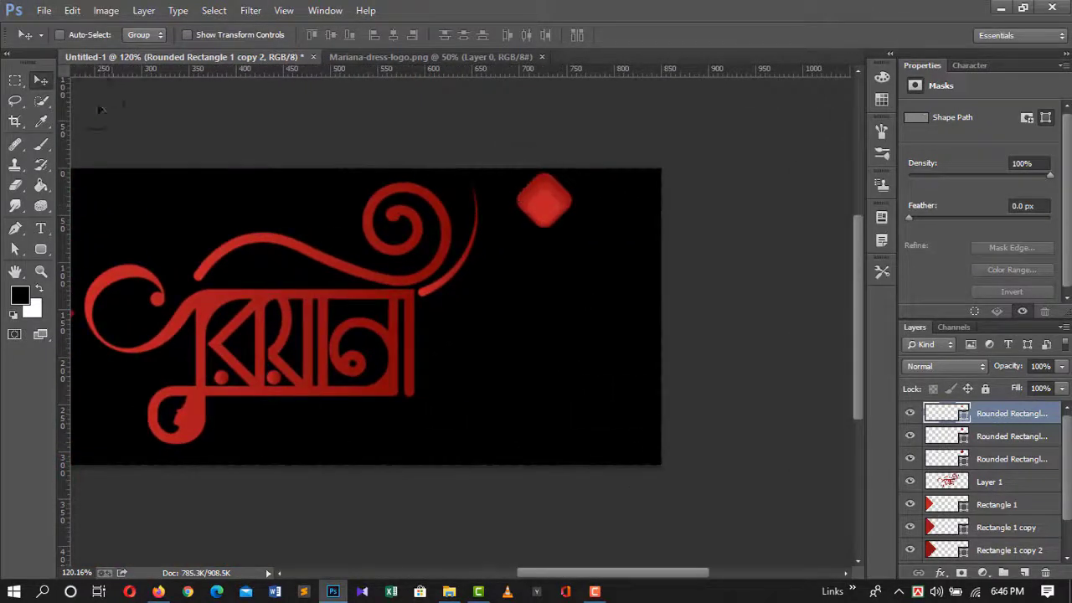
{"action": "left_click_drag", "start_coordinate": [543, 201], "coordinate": [544, 213]}
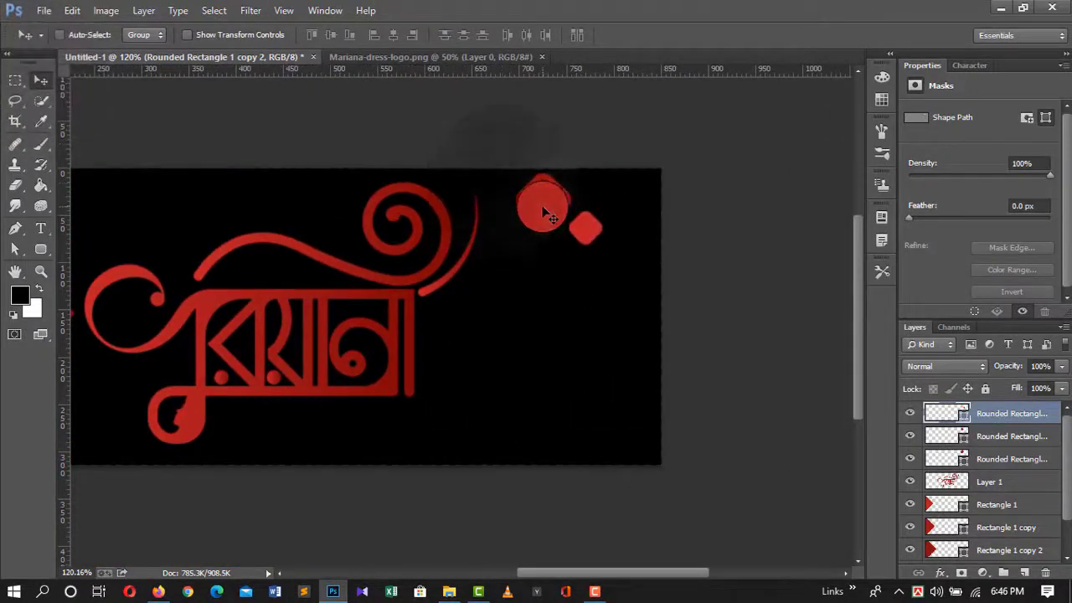
Group the three rounded-square layers, rotate the group upright, and place a copy down-left
{"action": "left_click", "coordinate": [1005, 459], "text": "shift"}
{"action": "key", "text": "ctrl+g"}
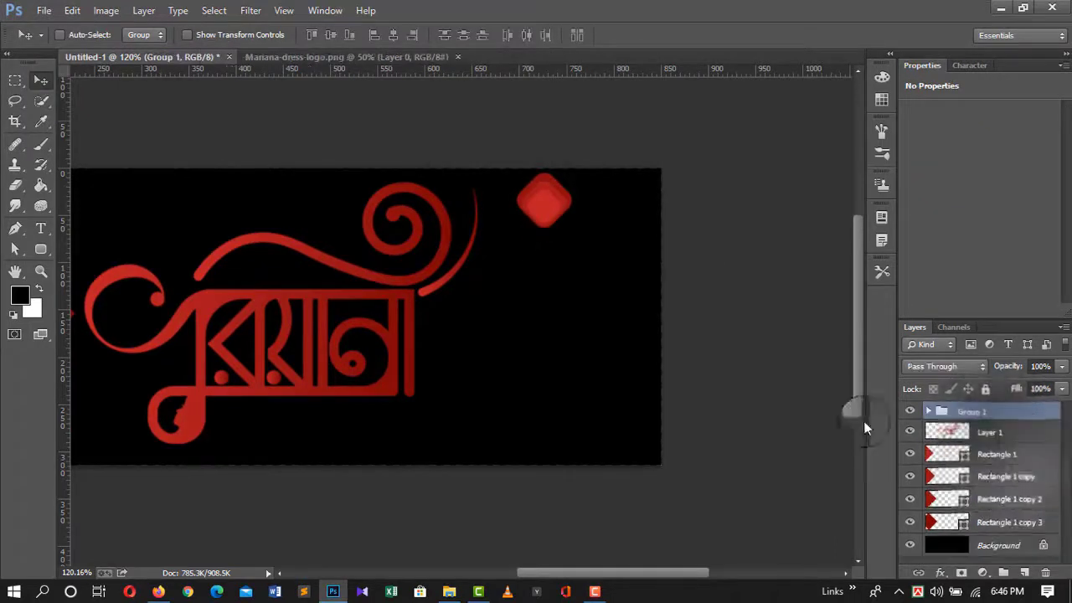
{"action": "key", "text": "ctrl+t"}
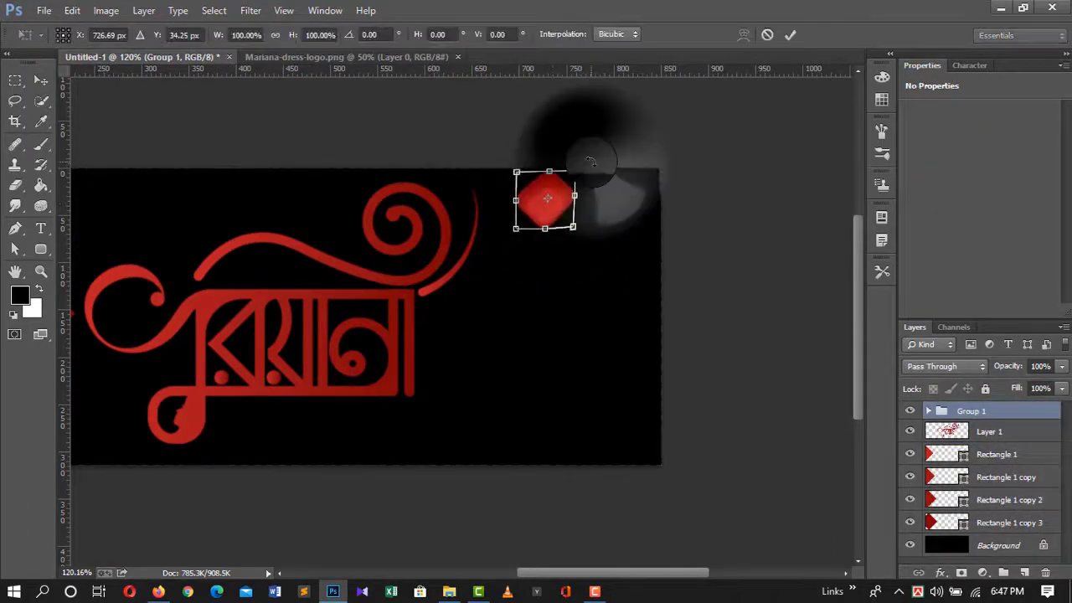
{"action": "left_click_drag", "start_coordinate": [544, 199], "coordinate": [678, 209]}
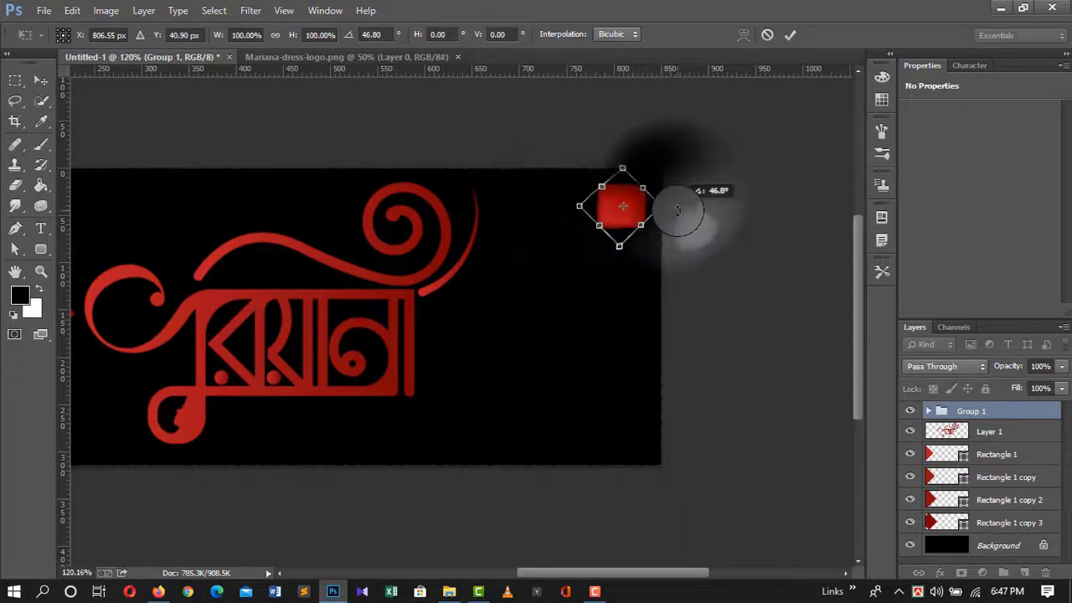
{"action": "mouse_move", "coordinate": [586, 216]}
{"action": "left_mouse_down"}
{"action": "mouse_move", "coordinate": [624, 216]}
{"action": "mouse_move", "coordinate": [561, 247]}
{"action": "mouse_move", "coordinate": [618, 285]}
{"action": "mouse_move", "coordinate": [621, 275]}
{"action": "left_mouse_up"}
{"action": "key", "text": "Return"}
Add another copy, rotate it, and move it down near the logo's base
{"action": "left_click_drag", "start_coordinate": [544, 251], "coordinate": [545, 253]}
{"action": "key", "text": "ctrl+t"}
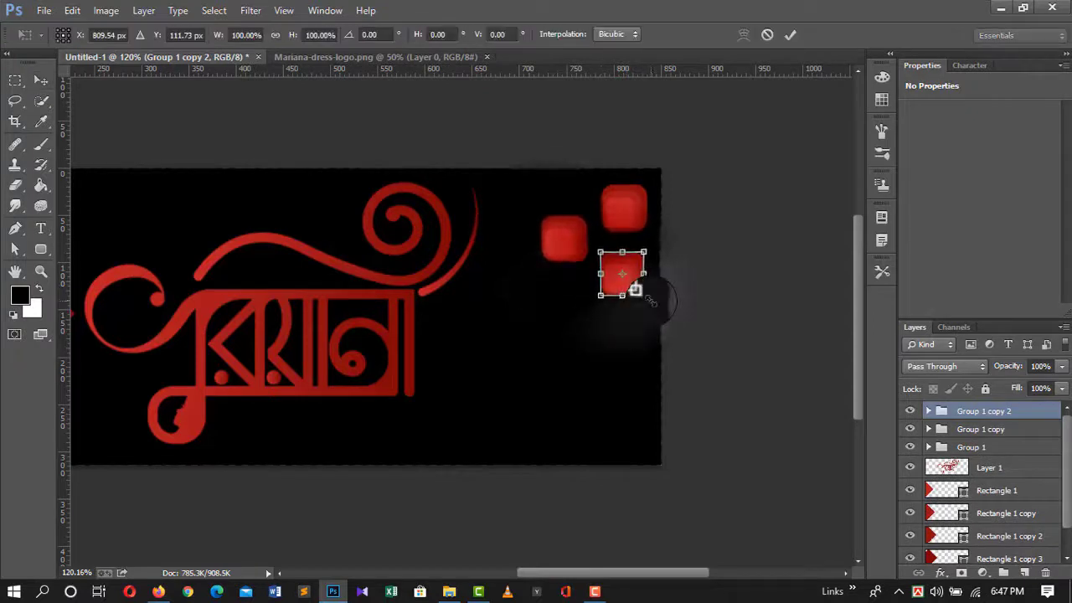
{"action": "left_click_drag", "start_coordinate": [651, 301], "coordinate": [657, 254]}
{"action": "left_click", "coordinate": [787, 37]}
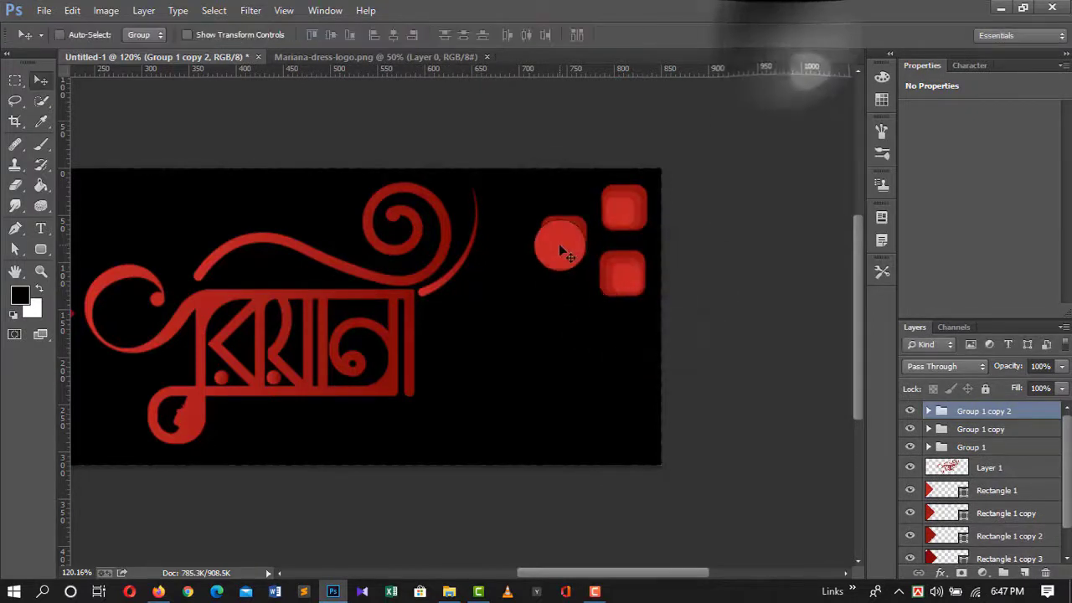
{"action": "left_click_drag", "start_coordinate": [558, 244], "coordinate": [488, 308]}
Rearrange the square groups, moving the middle and top-right squares down, undoing a trial enlargement
{"action": "left_click", "coordinate": [972, 446]}
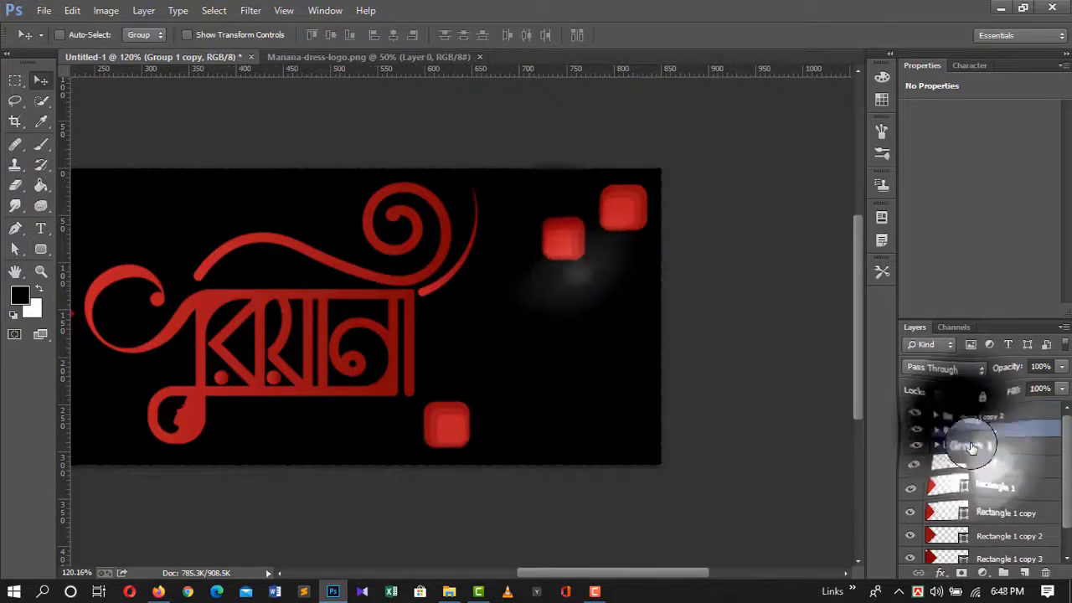
{"action": "left_click_drag", "start_coordinate": [622, 210], "coordinate": [628, 205]}
{"action": "left_click_drag", "start_coordinate": [971, 447], "coordinate": [968, 429]}
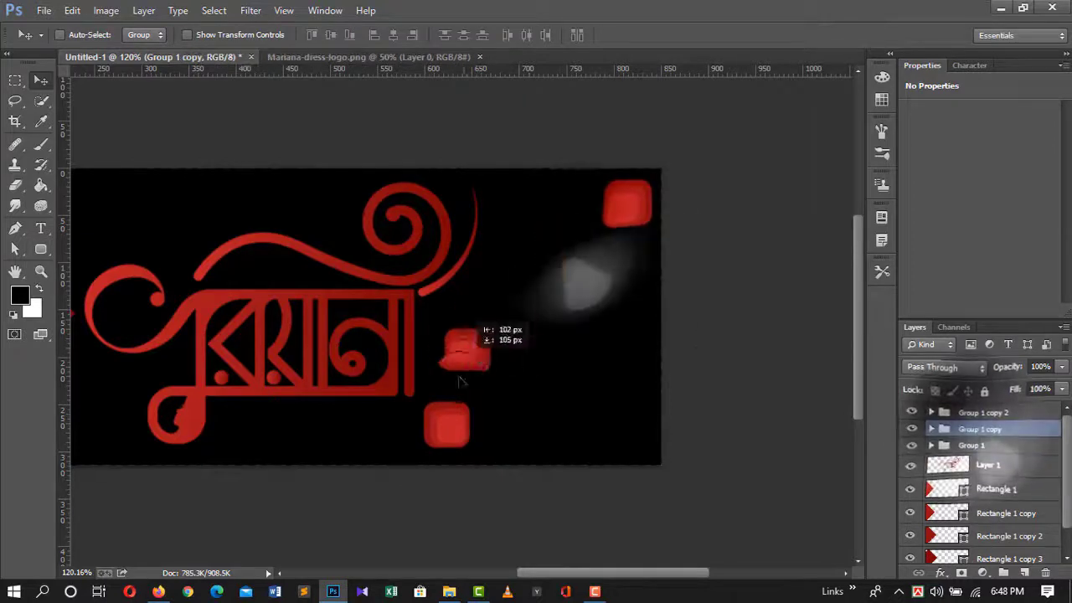
{"action": "left_click_drag", "start_coordinate": [565, 243], "coordinate": [457, 381]}
{"action": "mouse_move", "coordinate": [619, 212]}
{"action": "left_mouse_down"}
{"action": "mouse_move", "coordinate": [599, 229]}
{"action": "mouse_move", "coordinate": [660, 273]}
{"action": "left_mouse_up"}
{"action": "key", "text": "ctrl+t"}
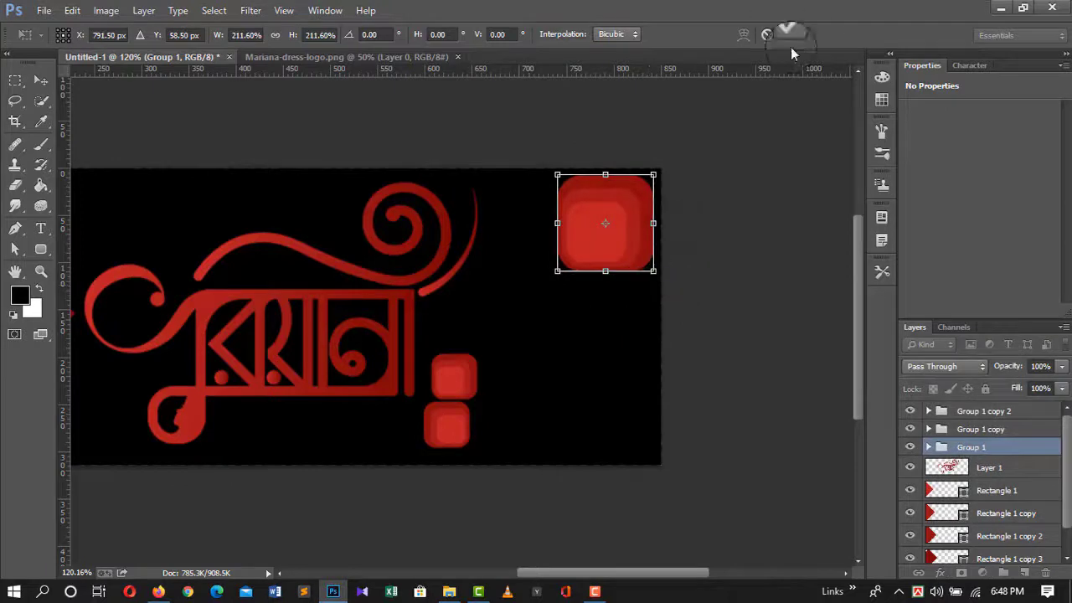
{"action": "left_click", "coordinate": [787, 33]}
{"action": "right_click", "coordinate": [456, 379]}
{"action": "left_click", "coordinate": [626, 462]}
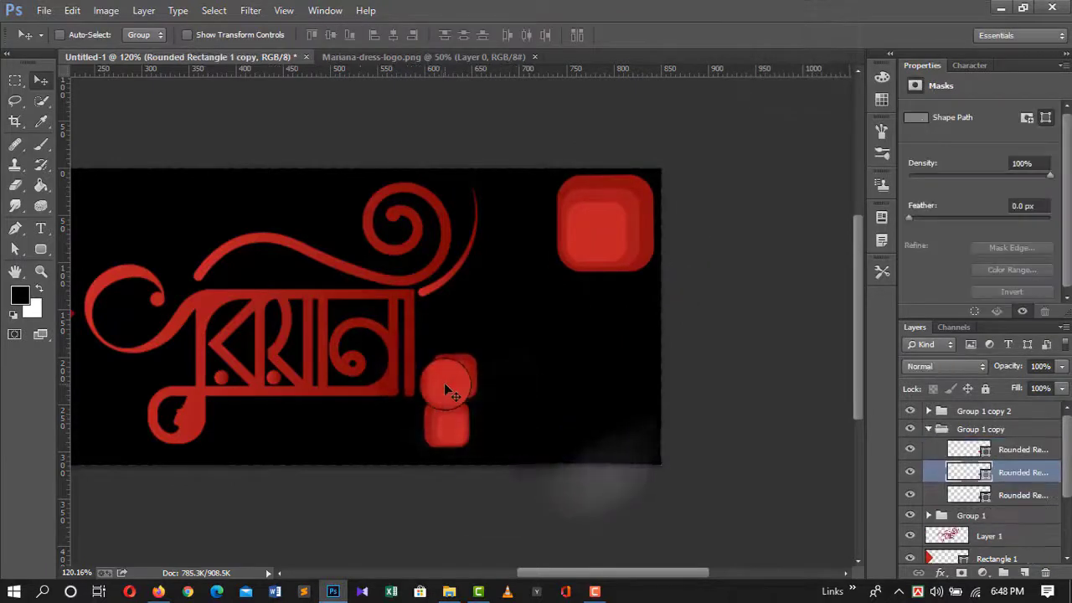
{"action": "key", "text": "ctrl+z"}
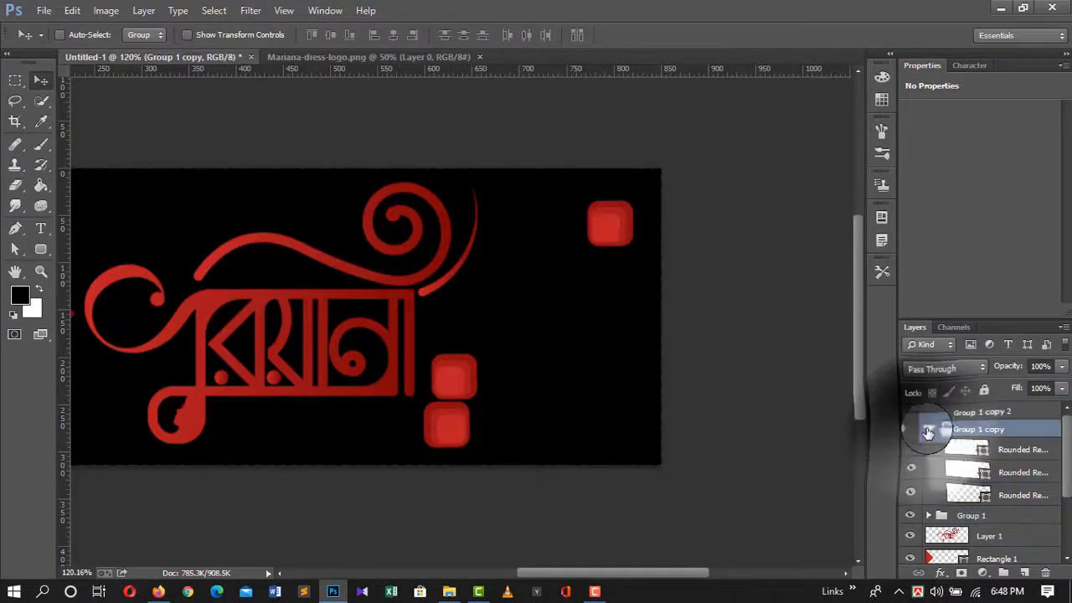
{"action": "left_click", "coordinate": [928, 429]}
Enlarge the top-right square to about 162%, place a small square beside it and a shrunken one below
{"action": "key", "text": "ctrl+t"}
{"action": "left_click_drag", "start_coordinate": [630, 244], "coordinate": [619, 248]}
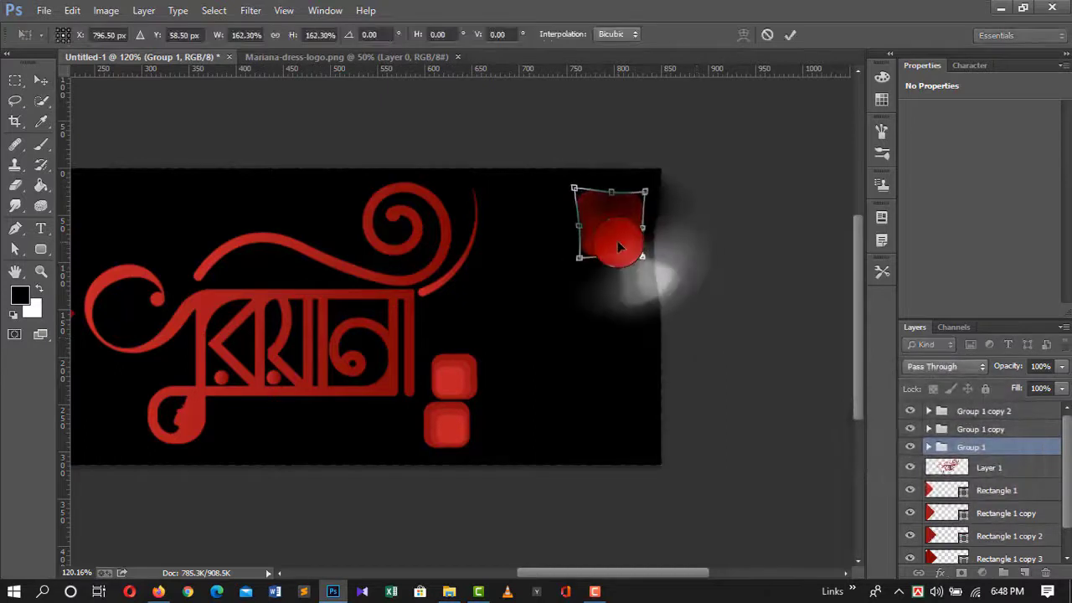
{"action": "mouse_move", "coordinate": [454, 379]}
{"action": "left_mouse_down"}
{"action": "mouse_move", "coordinate": [529, 320]}
{"action": "mouse_move", "coordinate": [541, 266]}
{"action": "mouse_move", "coordinate": [529, 231]}
{"action": "mouse_move", "coordinate": [561, 267]}
{"action": "left_mouse_up"}
{"action": "key", "text": "ctrl+t"}
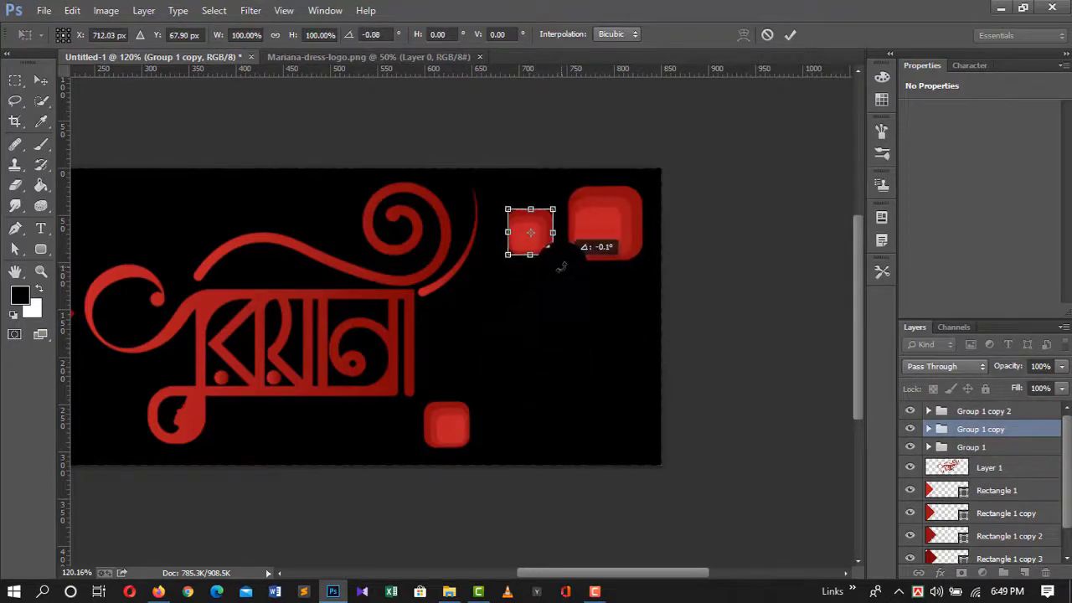
{"action": "left_click", "coordinate": [791, 34]}
{"action": "key", "text": "ctrl+j"}
{"action": "key", "text": "ctrl+t"}
{"action": "mouse_move", "coordinate": [552, 253]}
{"action": "left_mouse_down"}
{"action": "mouse_move", "coordinate": [577, 323]}
{"action": "mouse_move", "coordinate": [573, 305]}
{"action": "left_mouse_up"}
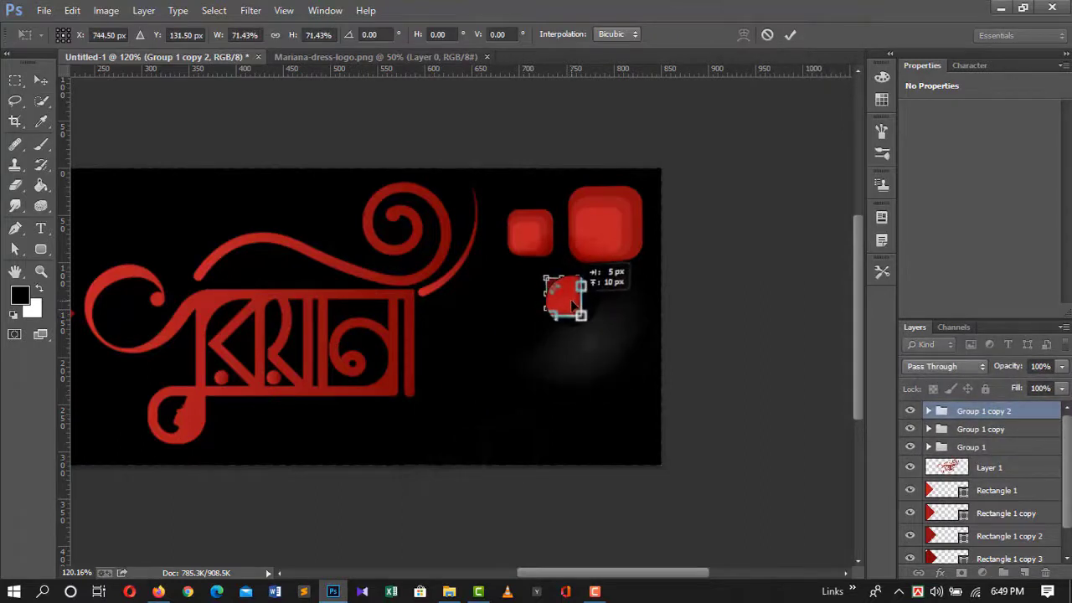
{"action": "key", "text": "Return"}
{"action": "scroll", "coordinate": [722, 379], "scroll_direction": "down", "scroll_amount": 1}
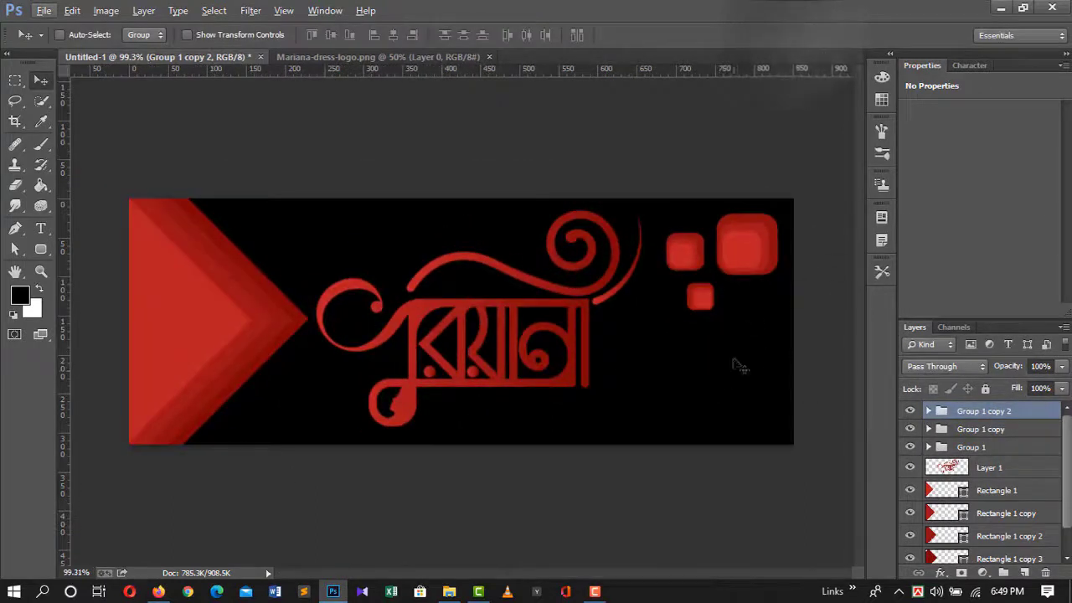
Start an 18 pt text entry on a new layer below the logo's right end
{"action": "key", "text": "c"}
{"action": "left_click", "coordinate": [41, 228]}
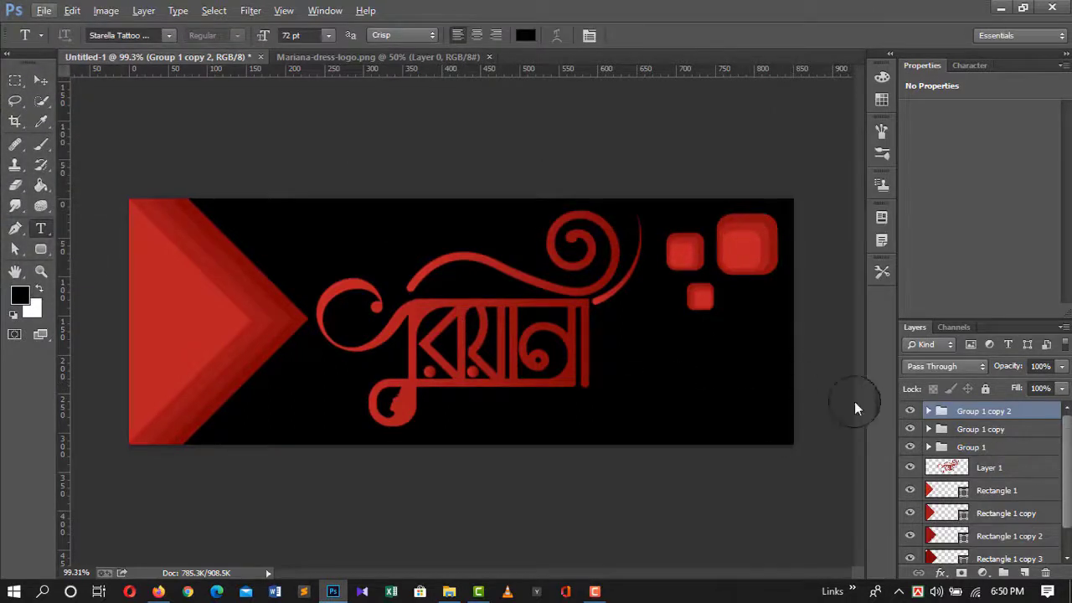
{"action": "left_click", "coordinate": [1024, 573]}
{"action": "scroll", "coordinate": [706, 384], "scroll_direction": "up", "scroll_amount": 3}
{"action": "scroll", "coordinate": [474, 350], "scroll_direction": "up", "scroll_amount": 1}
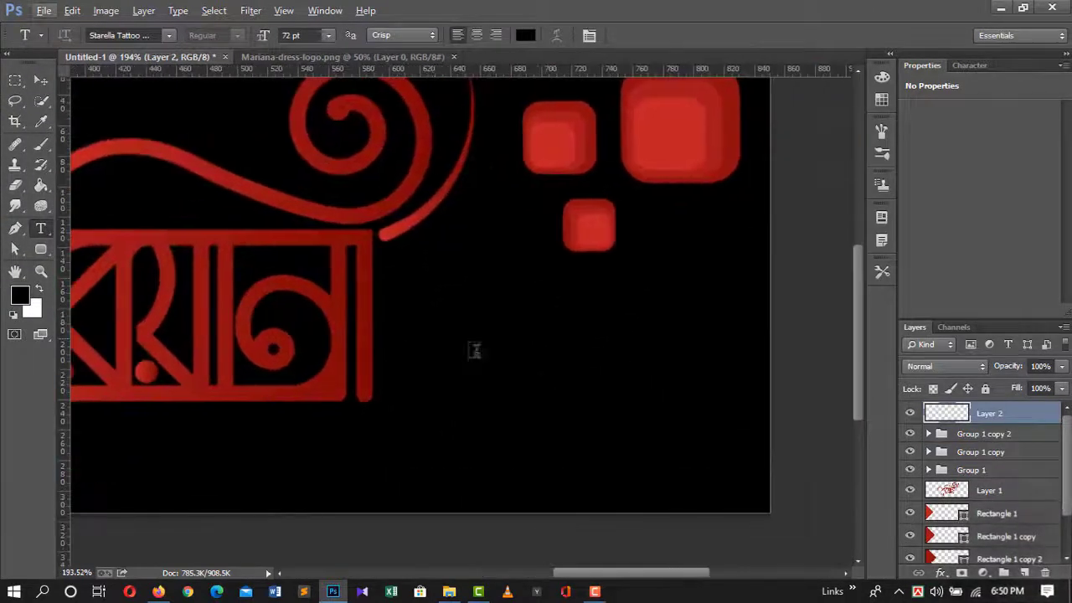
{"action": "left_click", "coordinate": [402, 394]}
{"action": "left_click", "coordinate": [328, 35]}
{"action": "left_click", "coordinate": [362, 207]}
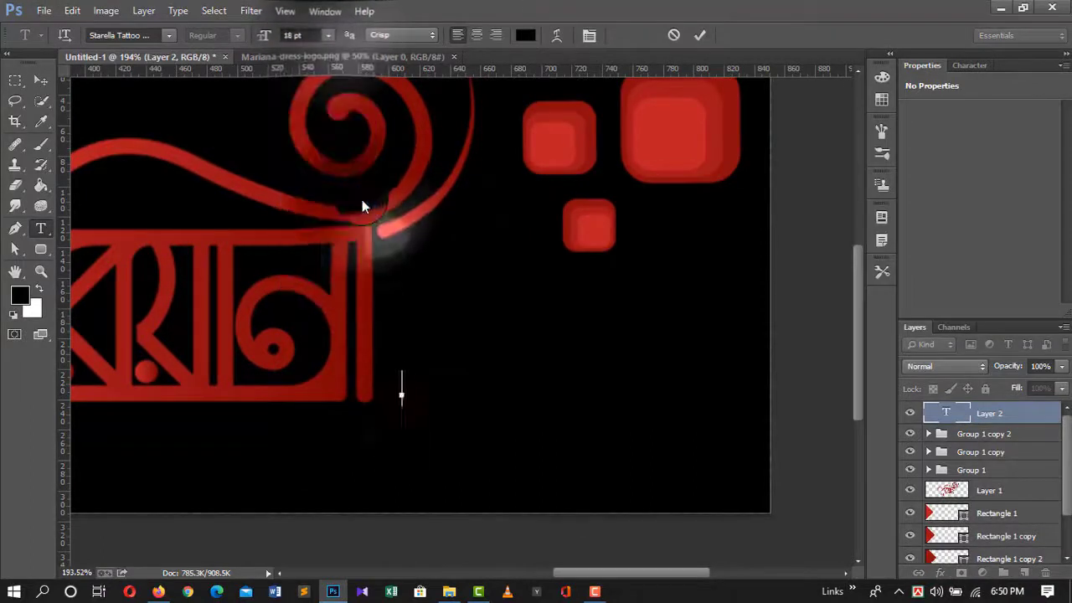
Set the text colour to the red sampled from the artwork's squares
{"action": "left_click", "coordinate": [525, 37]}
{"action": "left_click", "coordinate": [561, 137]}
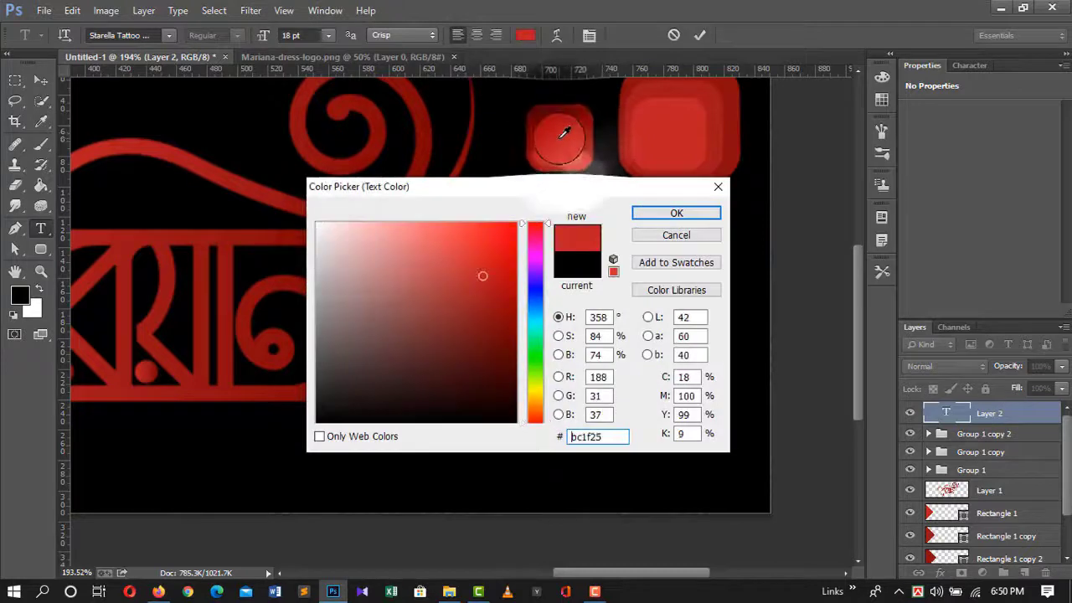
{"action": "left_click", "coordinate": [676, 213]}
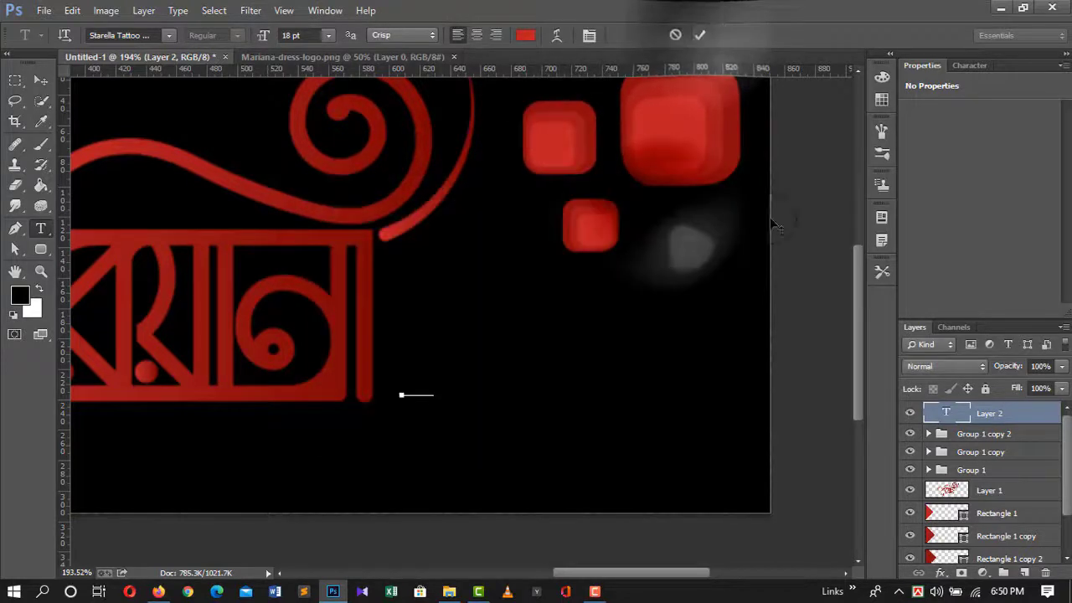
{"action": "left_click", "coordinate": [526, 37]}
{"action": "left_click", "coordinate": [674, 126]}
{"action": "left_click", "coordinate": [676, 213]}
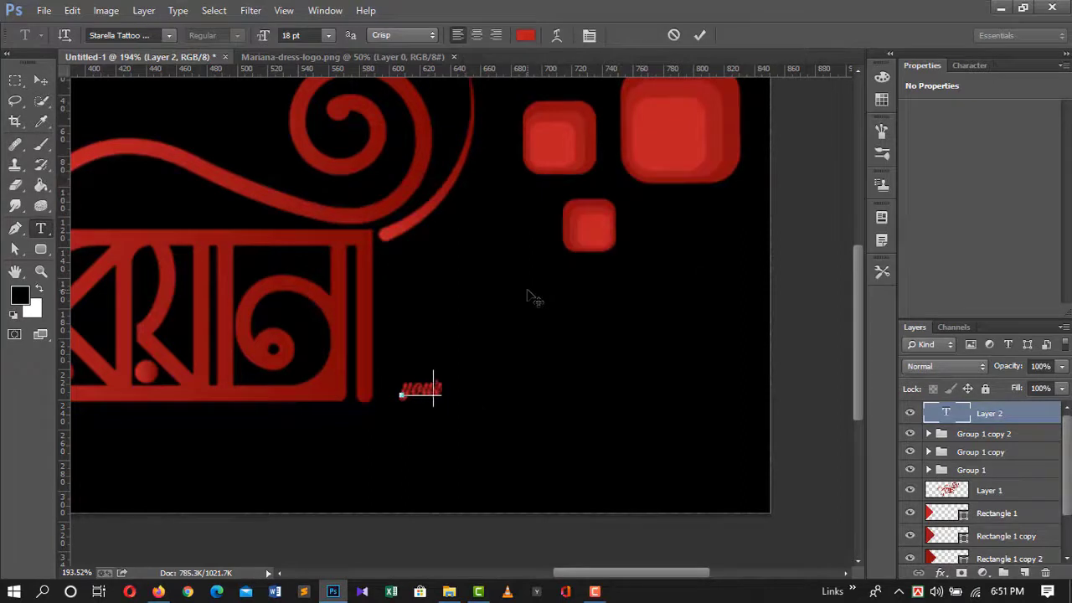
{"action": "left_click", "coordinate": [169, 35]}
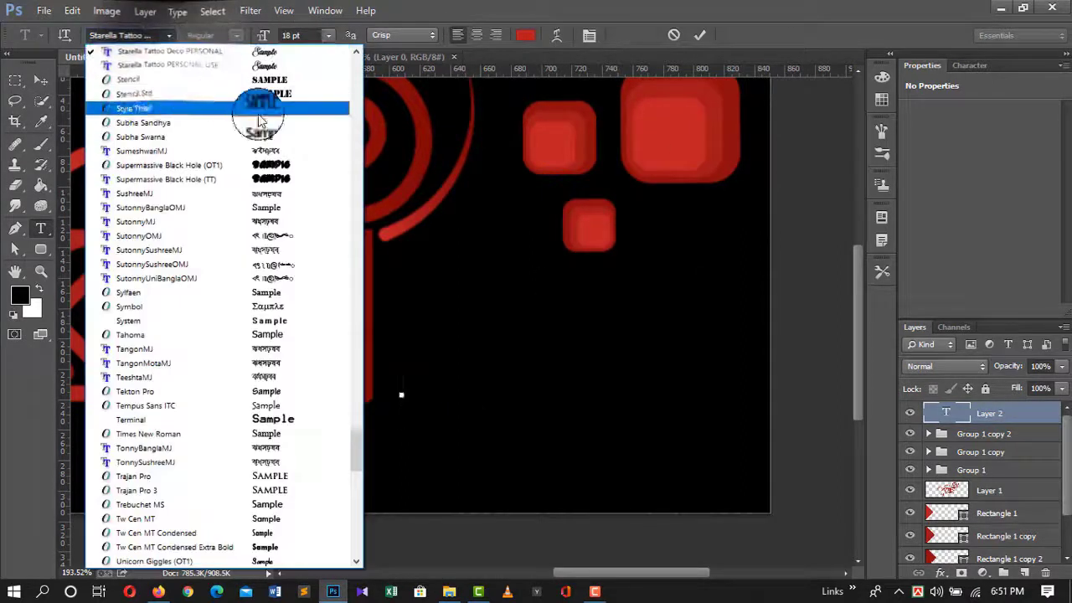
Type four Trebuchet MS contact lines and move 'your address' to the top line
{"action": "left_click", "coordinate": [289, 505]}
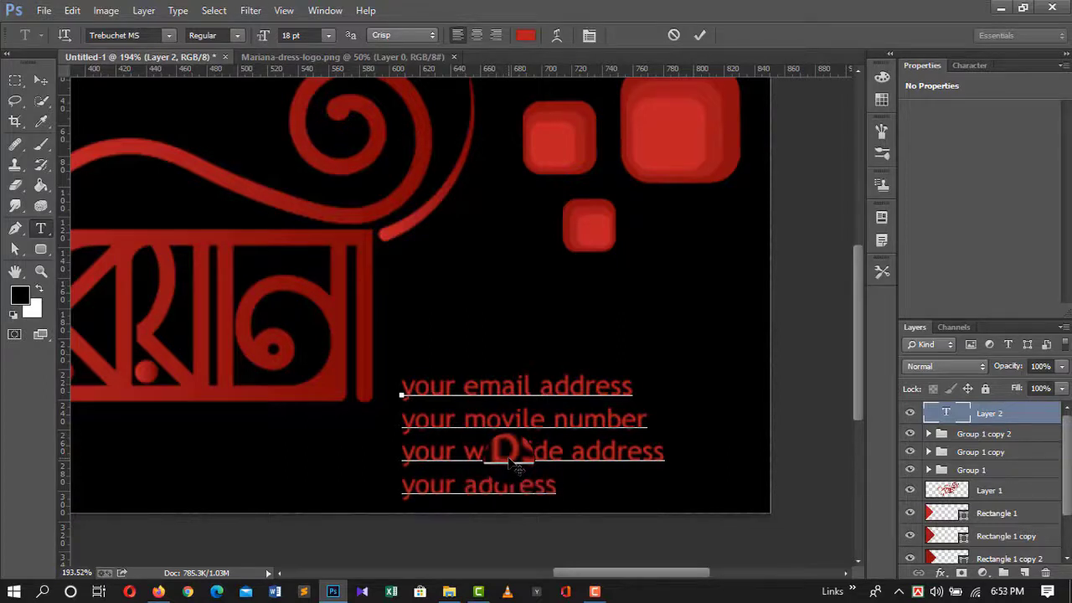
{"action": "left_click", "coordinate": [700, 34]}
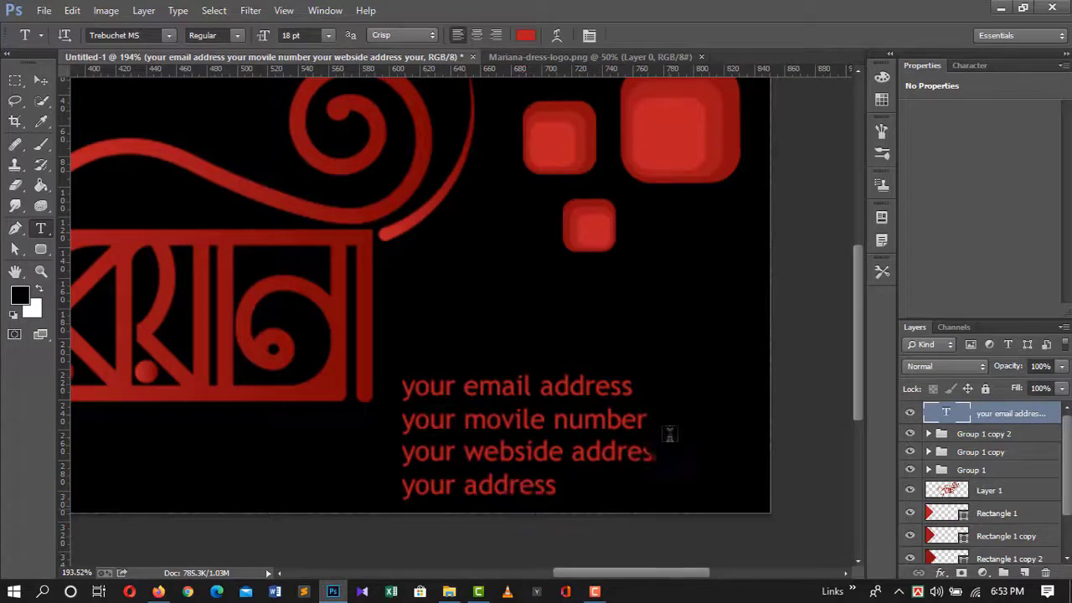
{"action": "left_click_drag", "start_coordinate": [557, 485], "coordinate": [403, 486]}
{"action": "left_click", "coordinate": [403, 389]}
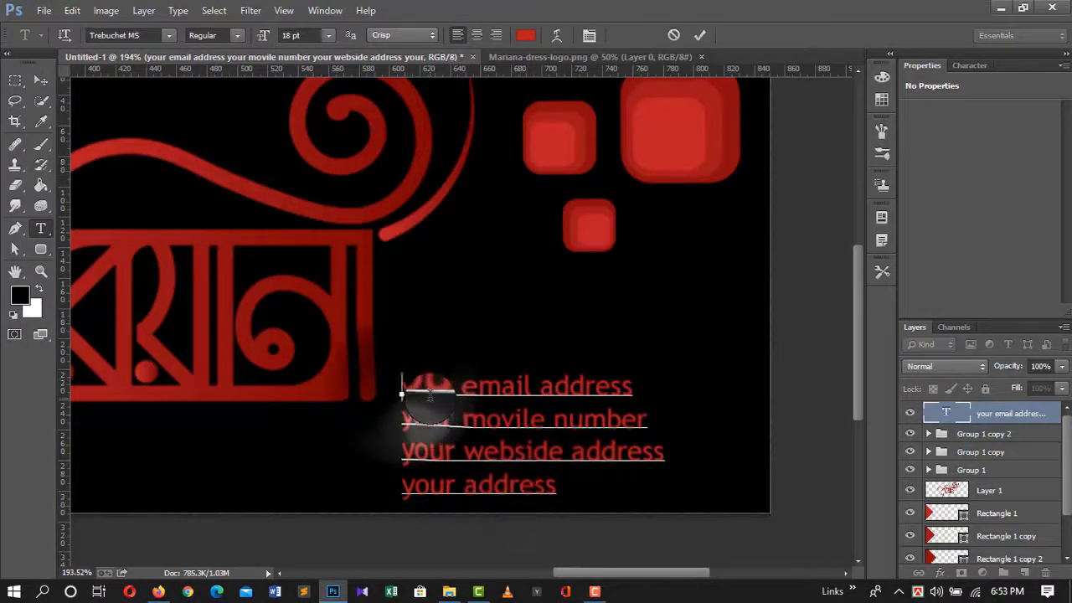
{"action": "key", "text": "Return"}
{"action": "key", "text": "ctrl+v"}
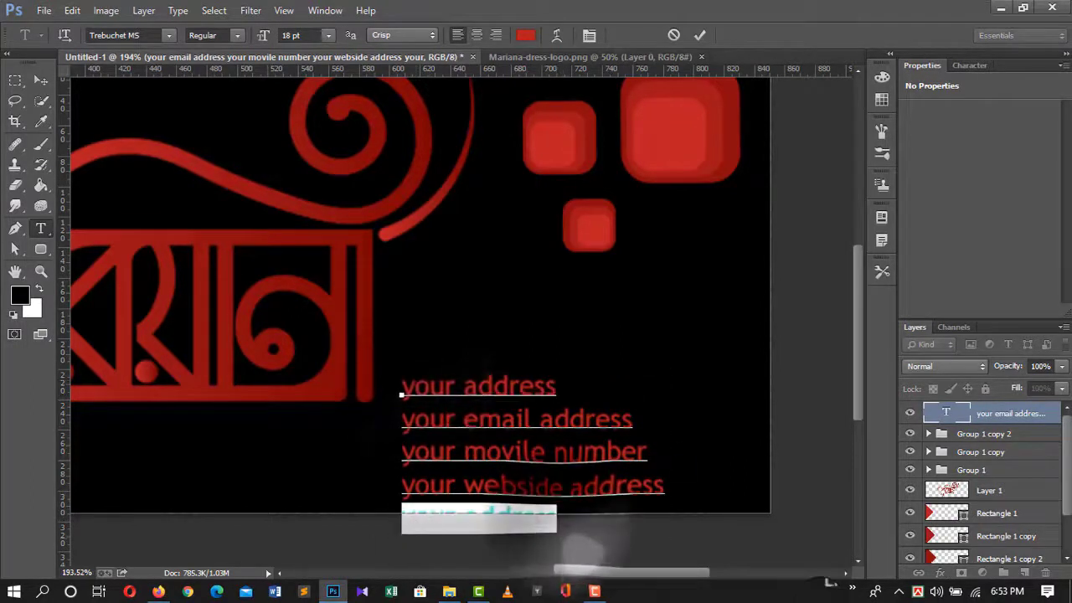
{"action": "key", "text": "BackSpace"}
{"action": "left_click", "coordinate": [699, 34]}
{"action": "key", "text": "ctrl+0"}
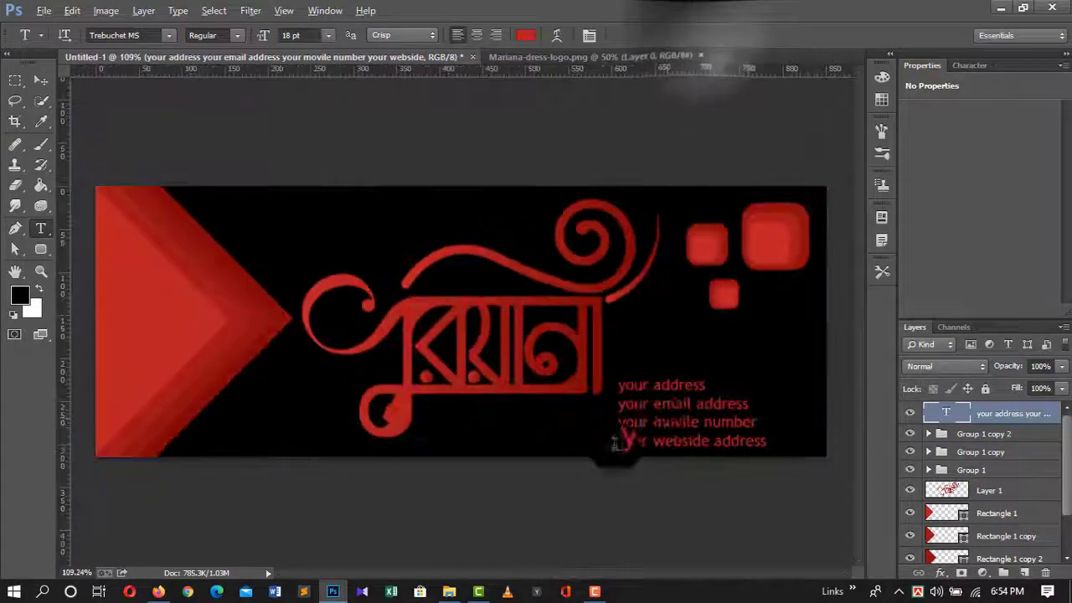
{"action": "scroll", "coordinate": [742, 427], "scroll_direction": "up", "scroll_amount": 3}
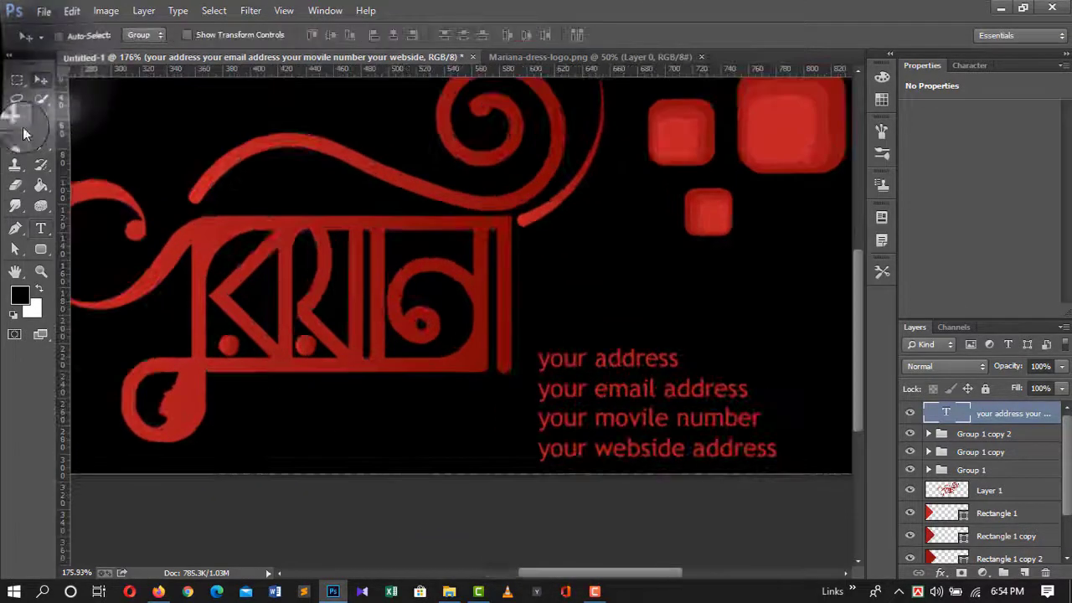
Select all the contact text and set it to 14 pt
{"action": "left_click", "coordinate": [654, 394]}
{"action": "key", "text": "ctrl+a"}
{"action": "left_click", "coordinate": [328, 34]}
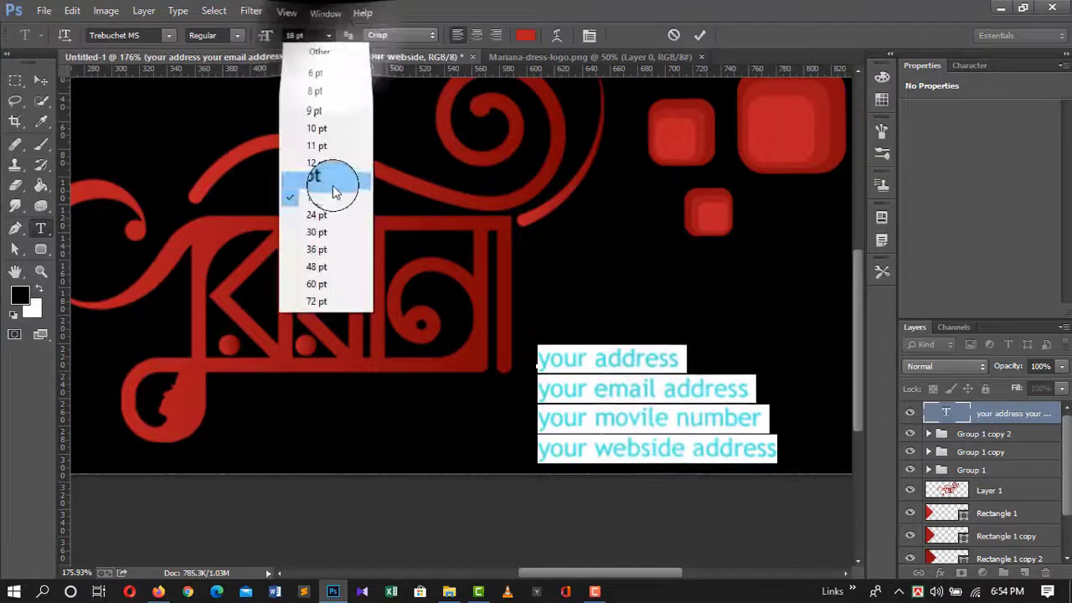
{"action": "left_click", "coordinate": [333, 185]}
{"action": "left_click", "coordinate": [699, 34]}
Reselect the four contact lines and change their size to 16 pt
{"action": "scroll", "coordinate": [804, 300], "scroll_direction": "down", "scroll_amount": 3}
{"action": "scroll", "coordinate": [725, 349], "scroll_direction": "up", "scroll_amount": 2}
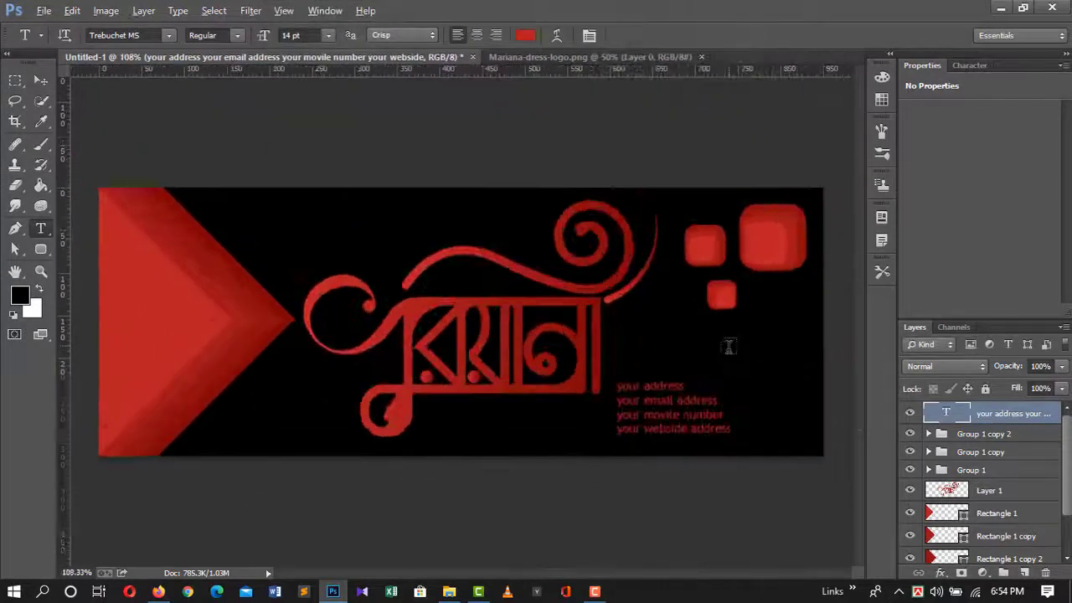
{"action": "scroll", "coordinate": [763, 453], "scroll_direction": "up", "scroll_amount": 2}
{"action": "scroll", "coordinate": [687, 414], "scroll_direction": "up", "scroll_amount": 2}
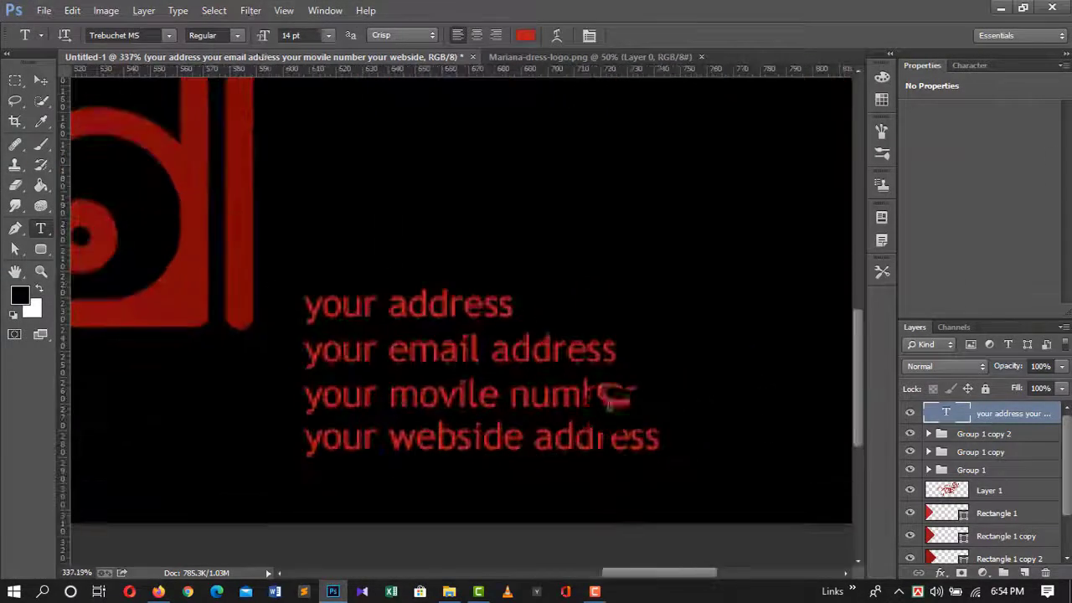
{"action": "left_click_drag", "start_coordinate": [651, 411], "coordinate": [427, 441]}
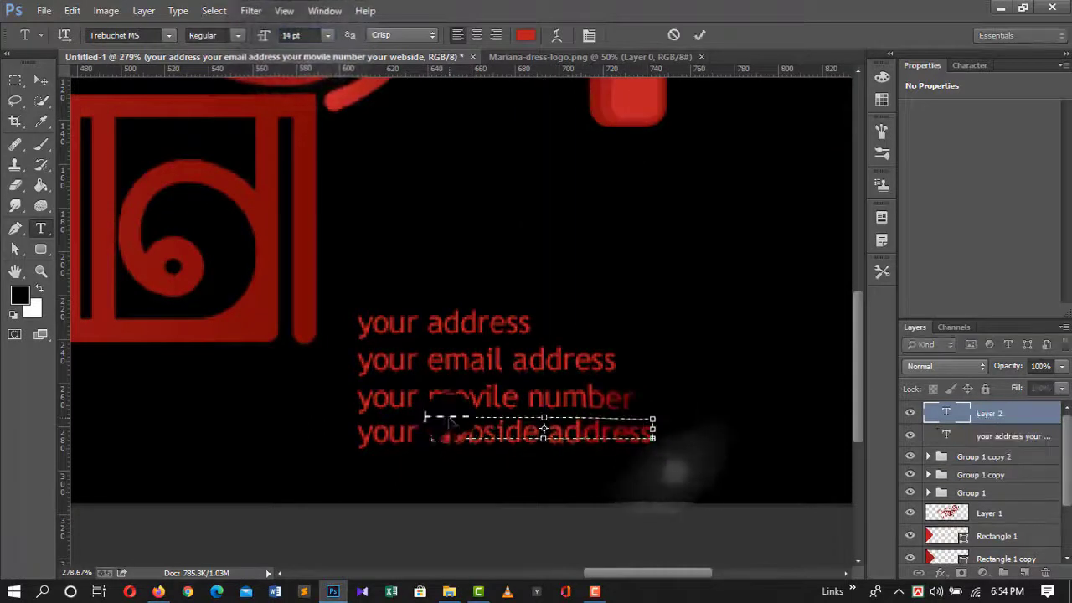
{"action": "key", "text": "Escape"}
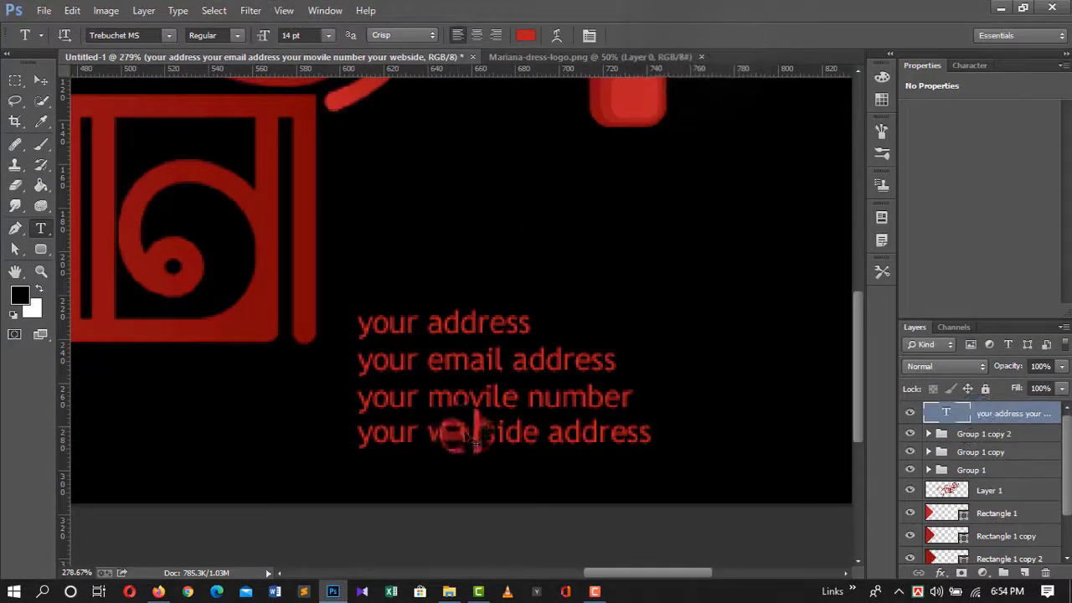
{"action": "key", "text": "ctrl+t"}
{"action": "left_click", "coordinate": [40, 228]}
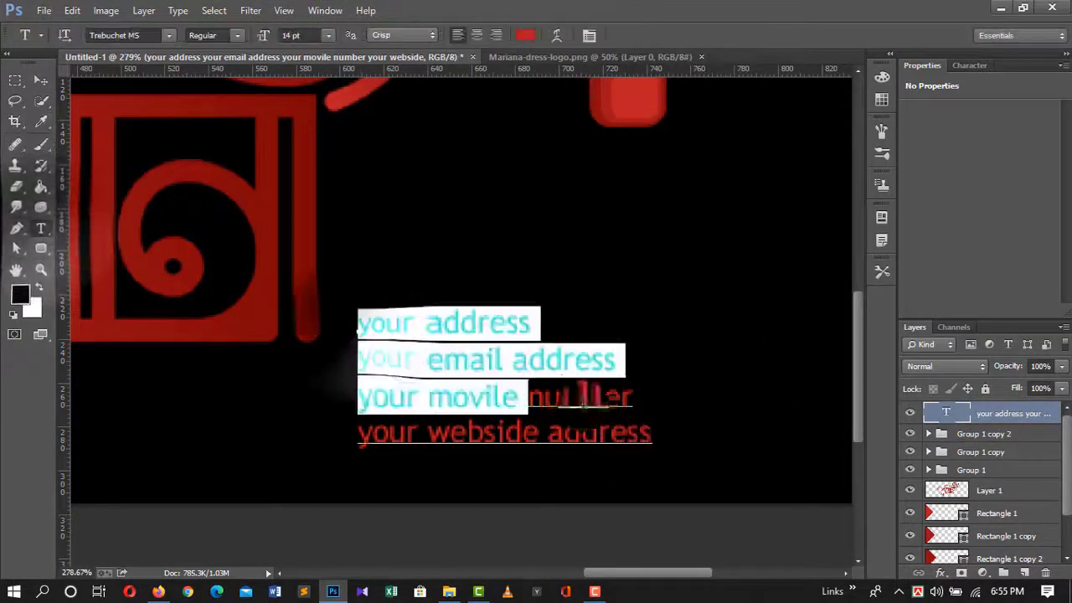
{"action": "left_click_drag", "start_coordinate": [620, 432], "coordinate": [335, 84]}
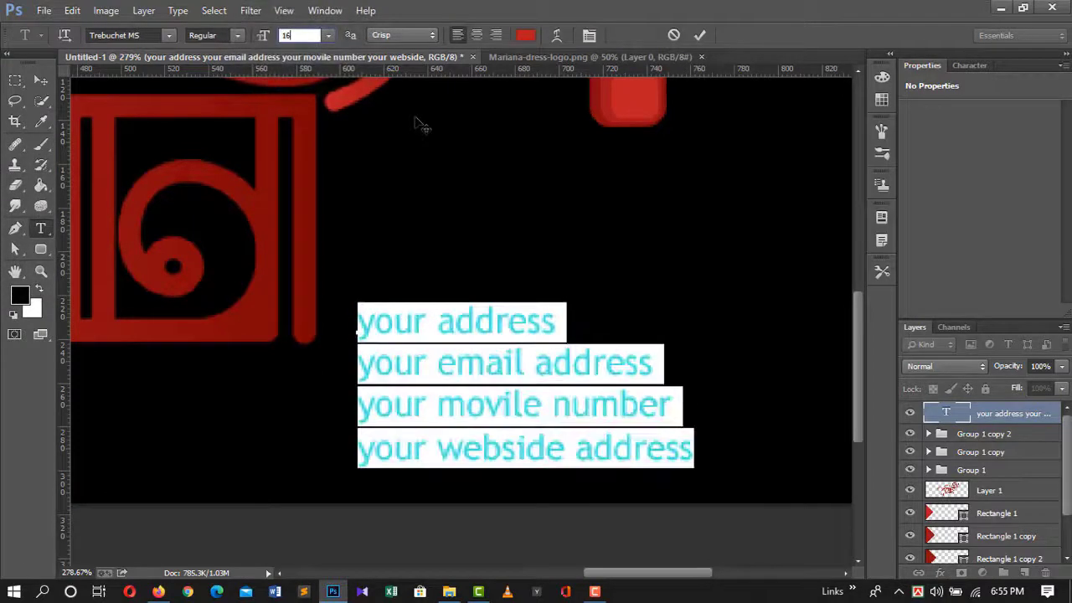
{"action": "type", "text": "16"}
{"action": "left_click", "coordinate": [700, 35]}
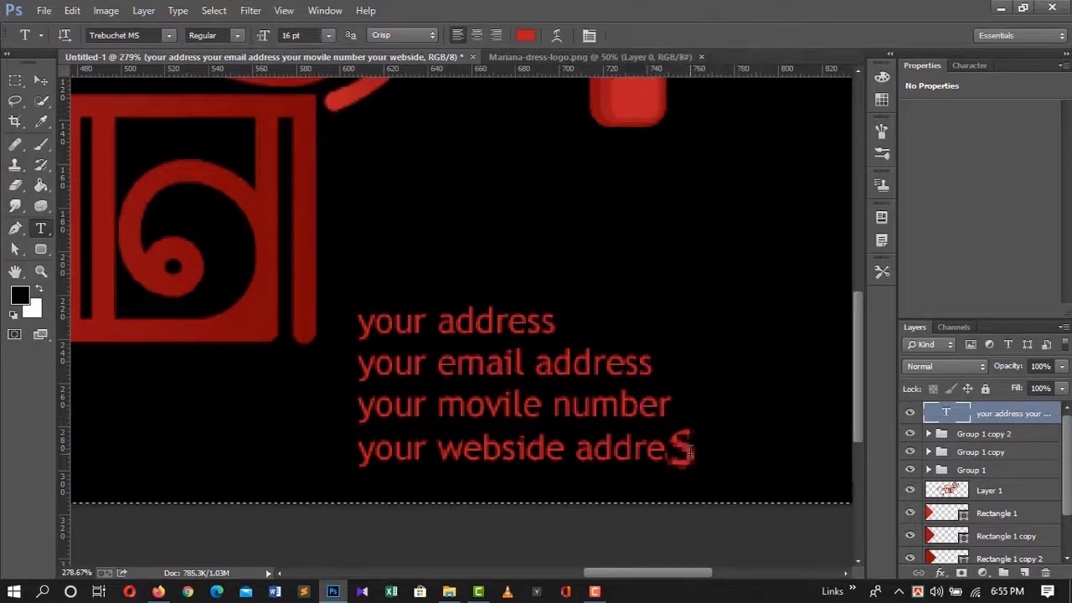
Recolour the contact text white and fit the banner on screen
{"action": "left_click_drag", "start_coordinate": [686, 452], "coordinate": [358, 316]}
{"action": "left_click", "coordinate": [525, 34]}
{"action": "left_click", "coordinate": [315, 205]}
{"action": "left_click", "coordinate": [676, 210]}
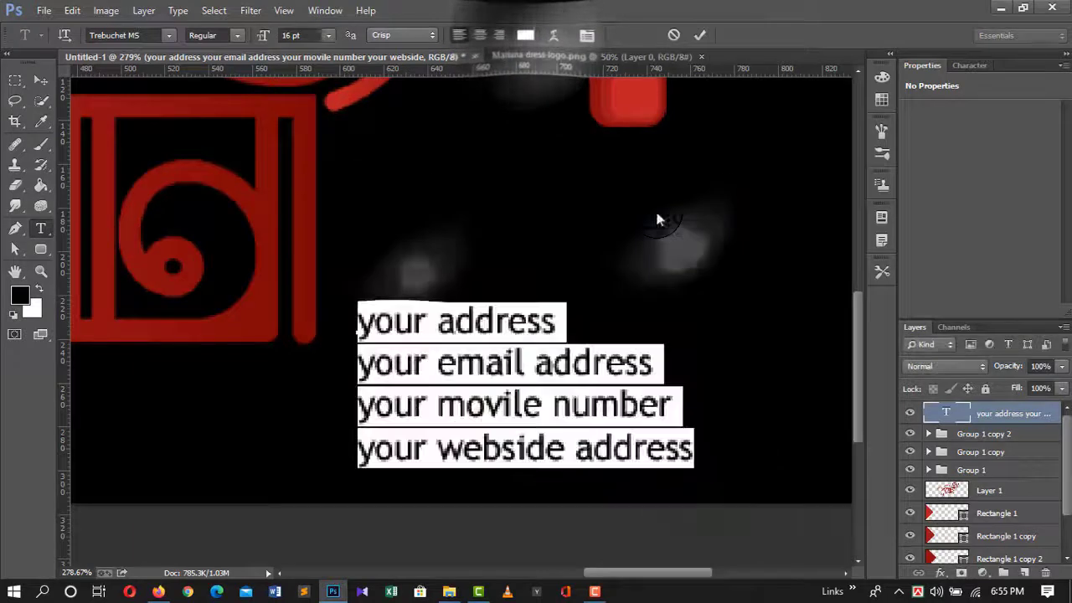
{"action": "left_click", "coordinate": [701, 34]}
{"action": "key", "text": "ctrl+0"}
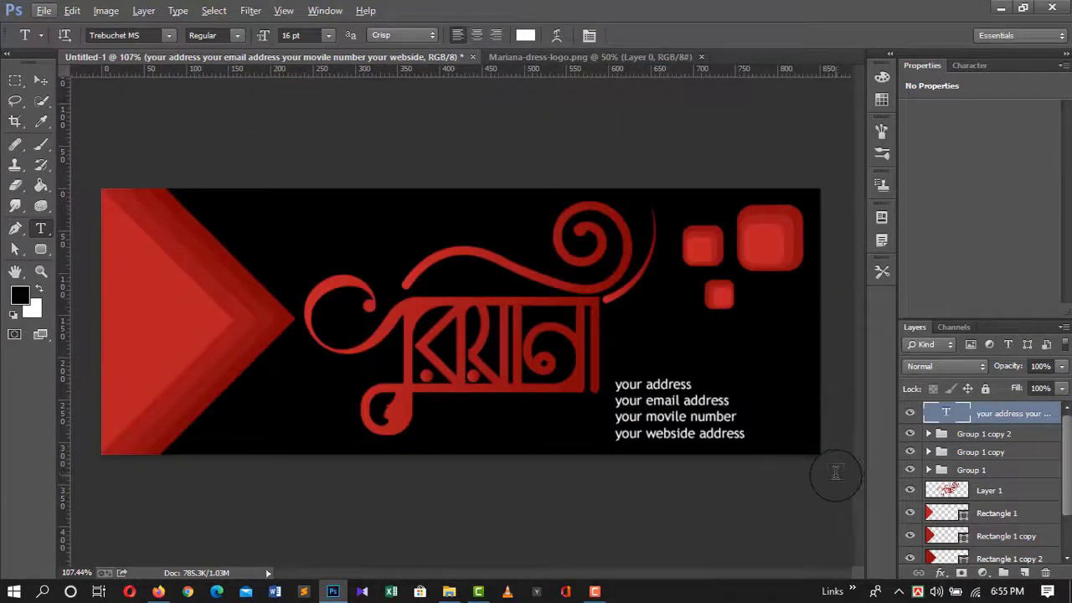
Scale the Bengali logo down to about 83% and move it up
{"action": "left_click", "coordinate": [42, 81]}
{"action": "key", "text": "ctrl+t"}
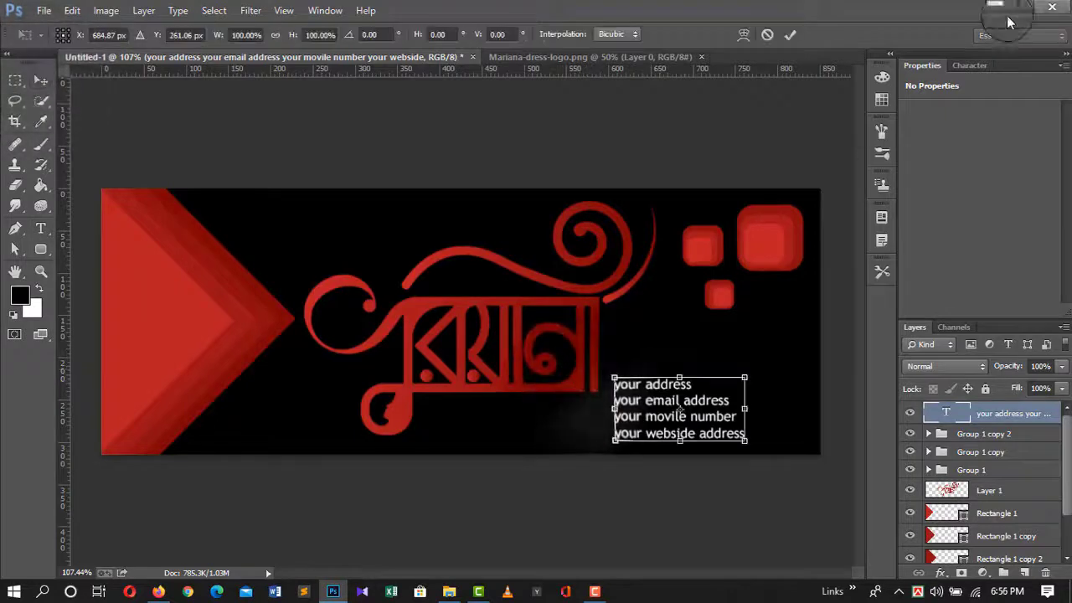
{"action": "left_click", "coordinate": [955, 494]}
{"action": "key", "text": "ctrl+t"}
{"action": "mouse_move", "coordinate": [628, 450]}
{"action": "left_mouse_down"}
{"action": "mouse_move", "coordinate": [536, 377]}
{"action": "mouse_move", "coordinate": [548, 335]}
{"action": "left_mouse_up"}
{"action": "key", "text": "Return"}
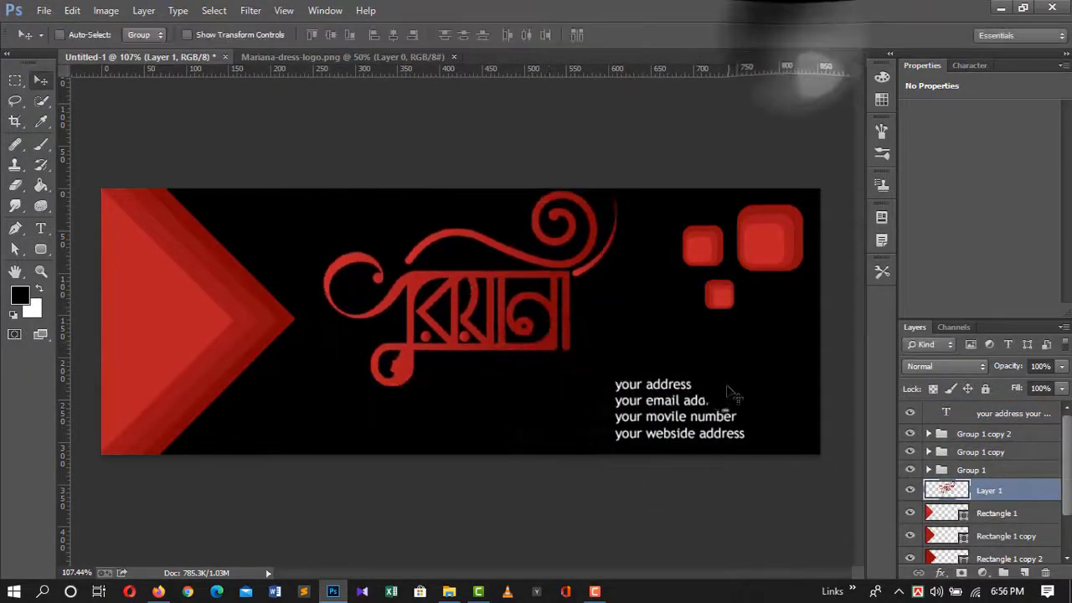
{"action": "scroll", "coordinate": [708, 389], "scroll_direction": "up", "scroll_amount": 1}
{"action": "scroll", "coordinate": [708, 390], "scroll_direction": "right", "scroll_amount": 1}
Merge the contact text into two lines and correct 'movile' to 'mobile'
{"action": "left_click", "coordinate": [40, 228]}
{"action": "left_click", "coordinate": [453, 414]}
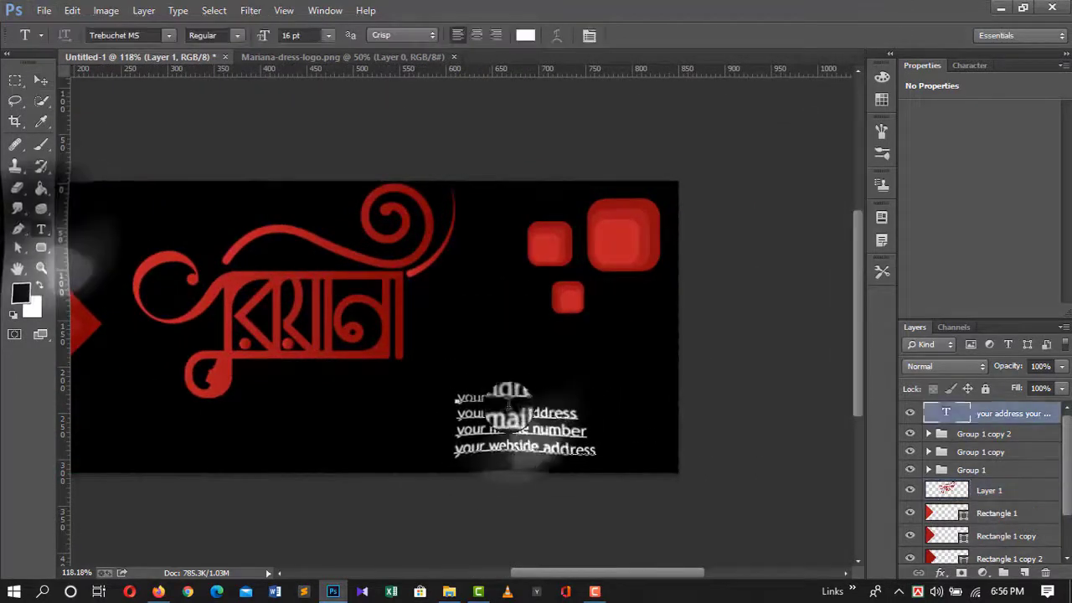
{"action": "scroll", "coordinate": [453, 414], "scroll_direction": "up", "scroll_amount": 4}
{"action": "scroll", "coordinate": [409, 434], "scroll_direction": "up", "scroll_amount": 7}
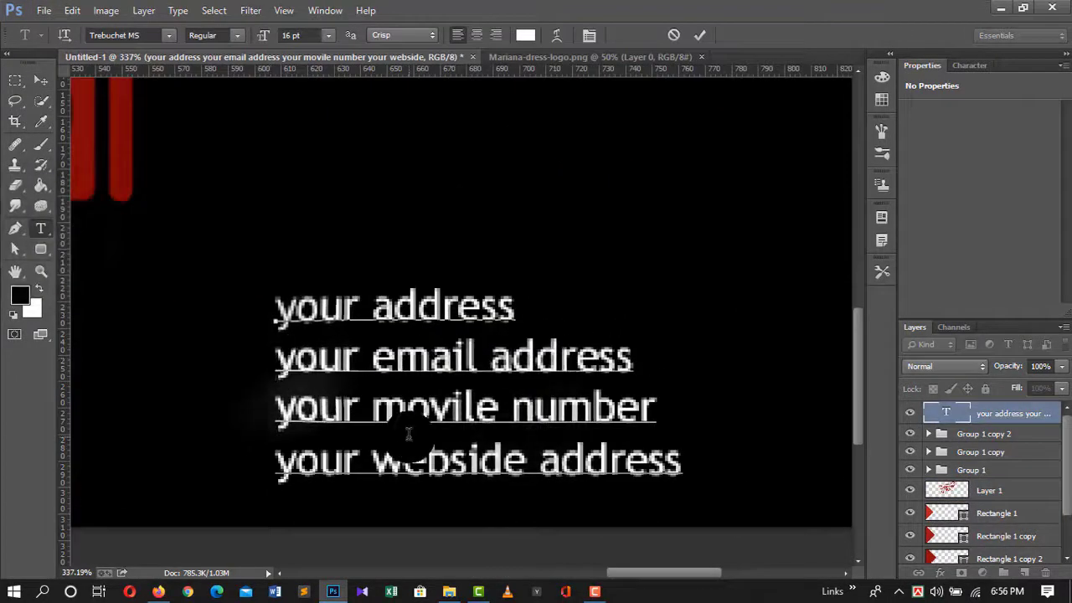
{"action": "key", "text": "Left"}
{"action": "key", "text": "Delete"}
{"action": "left_click", "coordinate": [284, 408]}
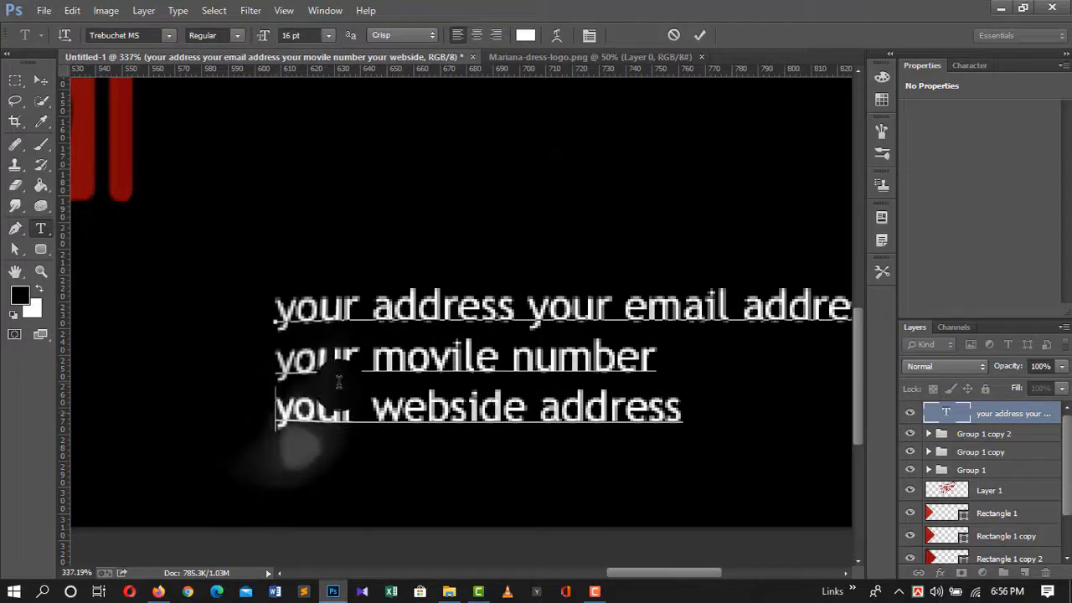
{"action": "key", "text": "BackSpace"}
{"action": "left_click_drag", "start_coordinate": [429, 356], "coordinate": [445, 356]}
{"action": "type", "text": "b"}
Insert a period after 'your mobile number' and commit the text edit
{"action": "scroll", "coordinate": [672, 397], "scroll_direction": "down", "scroll_amount": 1}
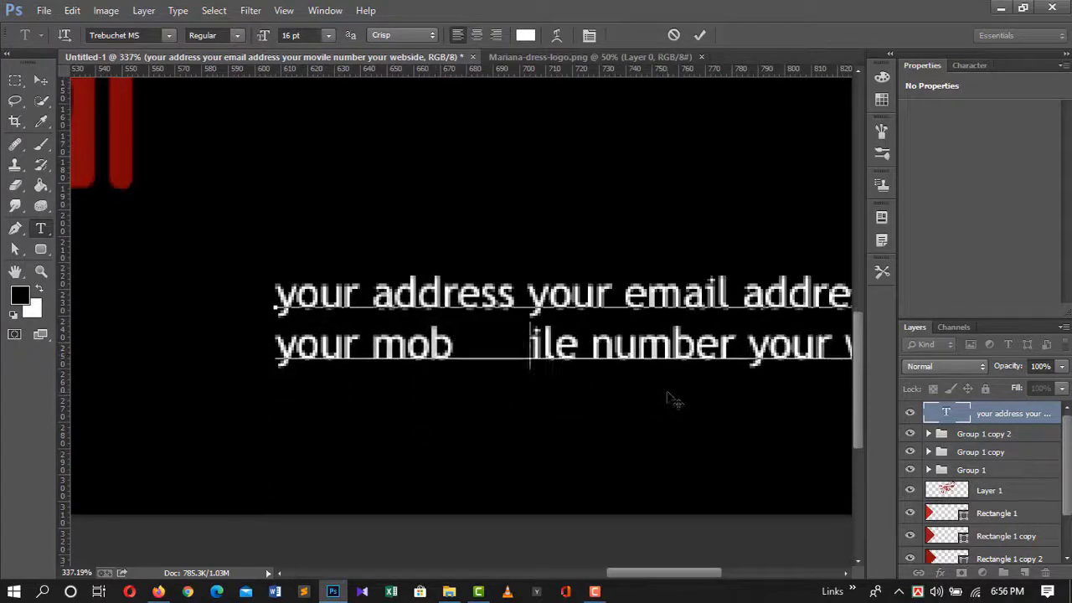
{"action": "scroll", "coordinate": [628, 381], "scroll_direction": "right", "scroll_amount": 2}
{"action": "scroll", "coordinate": [591, 367], "scroll_direction": "down", "scroll_amount": 3}
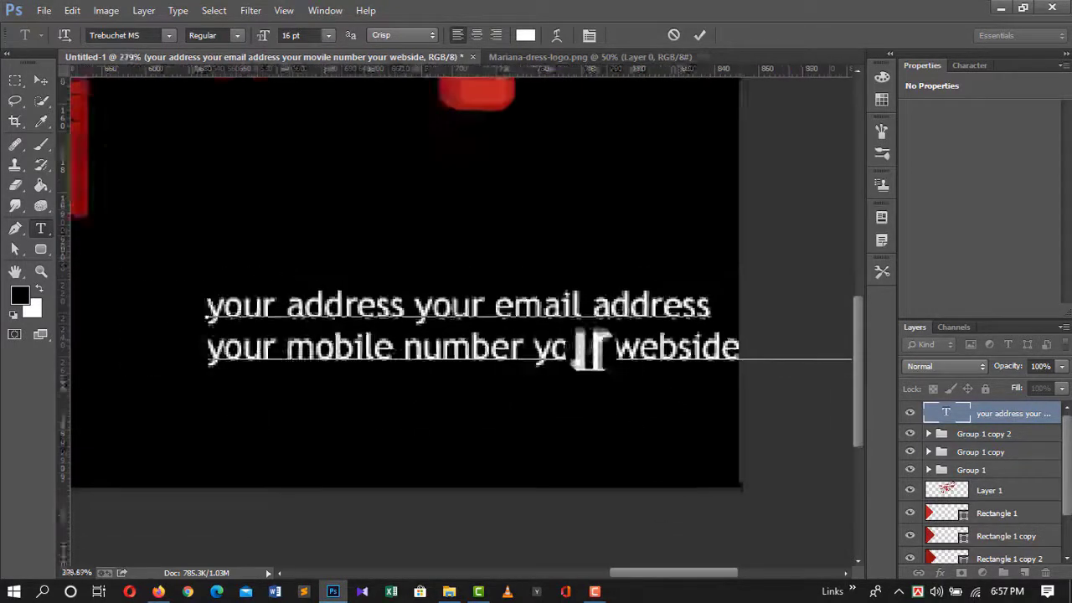
{"action": "left_click_drag", "start_coordinate": [578, 349], "coordinate": [532, 349]}
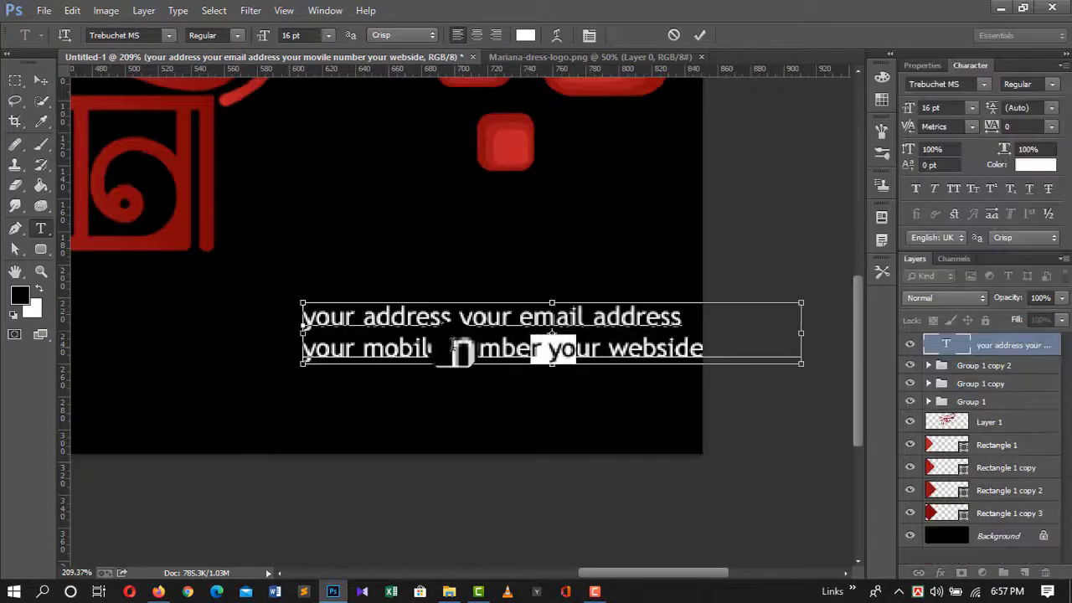
{"action": "scroll", "coordinate": [609, 306], "scroll_direction": "down", "scroll_amount": 2}
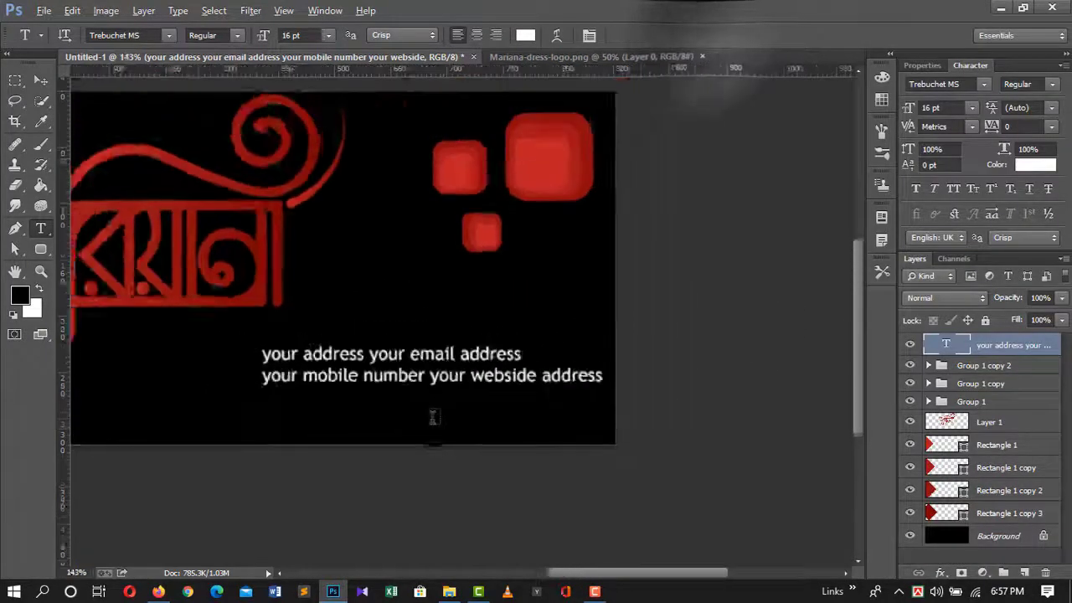
{"action": "scroll", "coordinate": [433, 416], "scroll_direction": "down", "scroll_amount": 1}
{"action": "scroll", "coordinate": [447, 430], "scroll_direction": "down", "scroll_amount": 1}
{"action": "scroll", "coordinate": [681, 423], "scroll_direction": "up", "scroll_amount": 1}
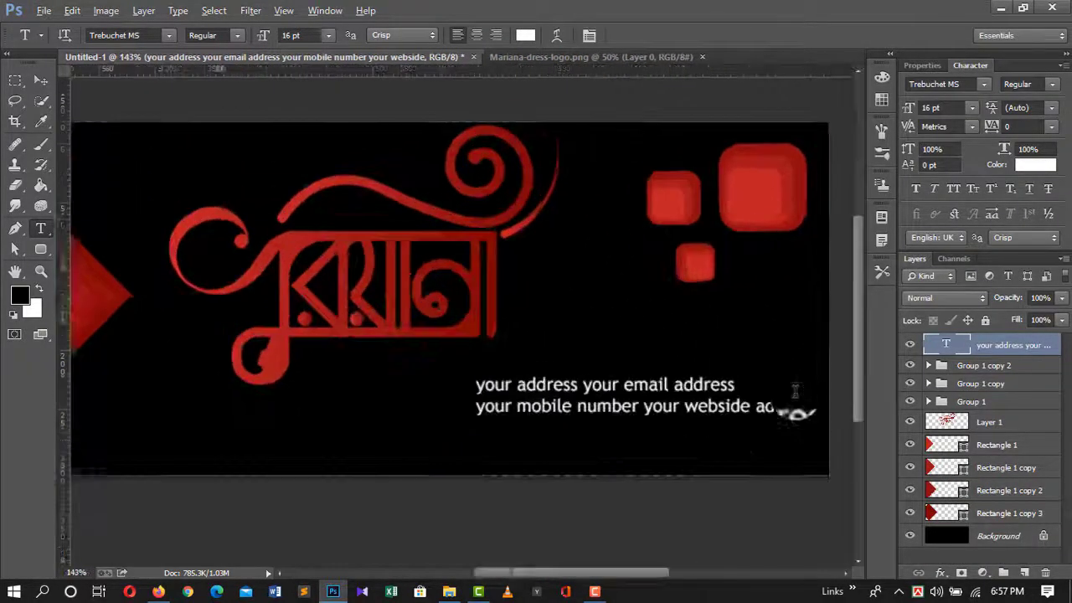
{"action": "scroll", "coordinate": [371, 394], "scroll_direction": "up", "scroll_amount": 1}
{"action": "mouse_move", "coordinate": [374, 384]}
{"action": "left_mouse_down"}
{"action": "mouse_move", "coordinate": [695, 377]}
{"action": "mouse_move", "coordinate": [716, 406]}
{"action": "left_mouse_up"}
{"action": "left_click", "coordinate": [587, 406]}
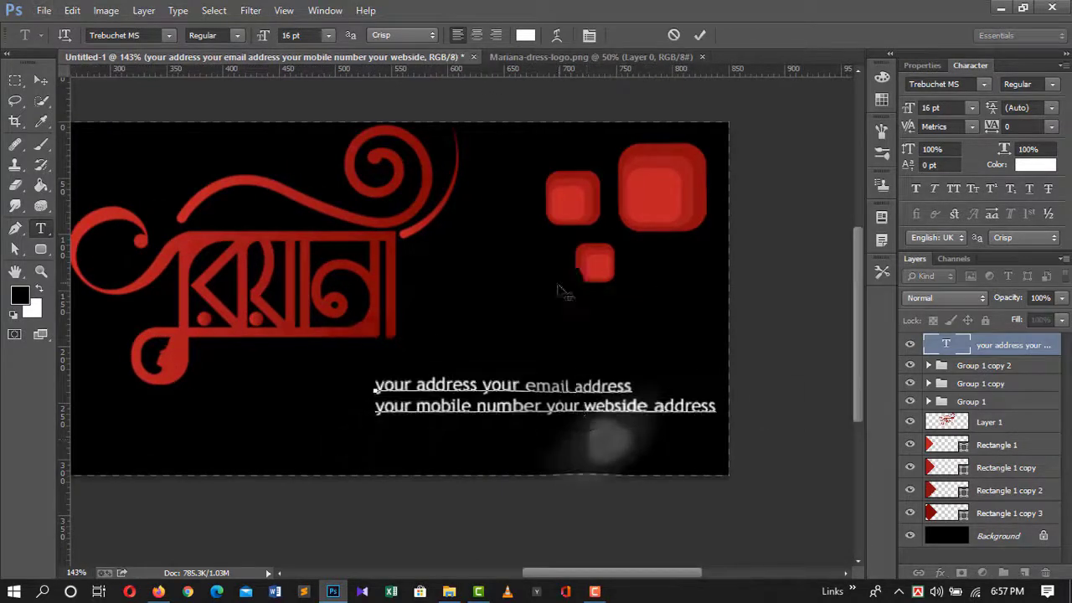
{"action": "scroll", "coordinate": [493, 392], "scroll_direction": "up", "scroll_amount": 3}
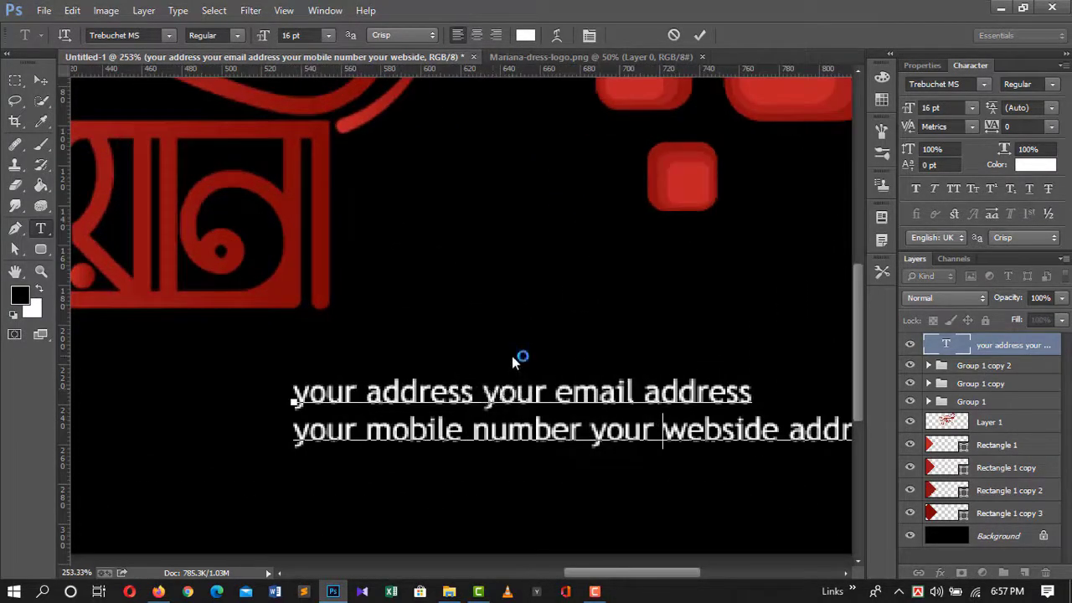
{"action": "left_click", "coordinate": [591, 431]}
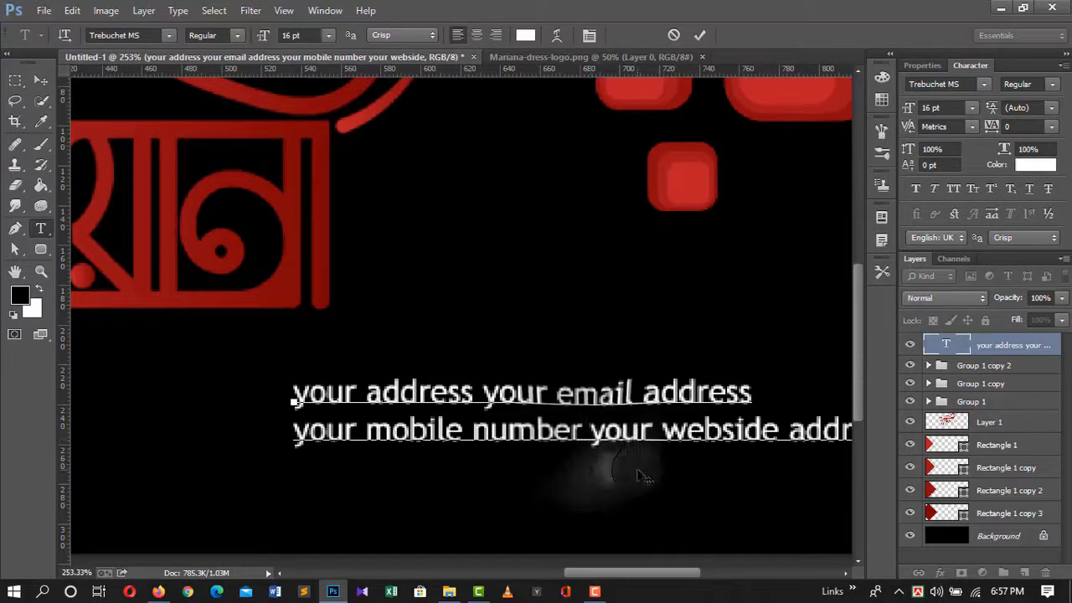
{"action": "type", "text": "."}
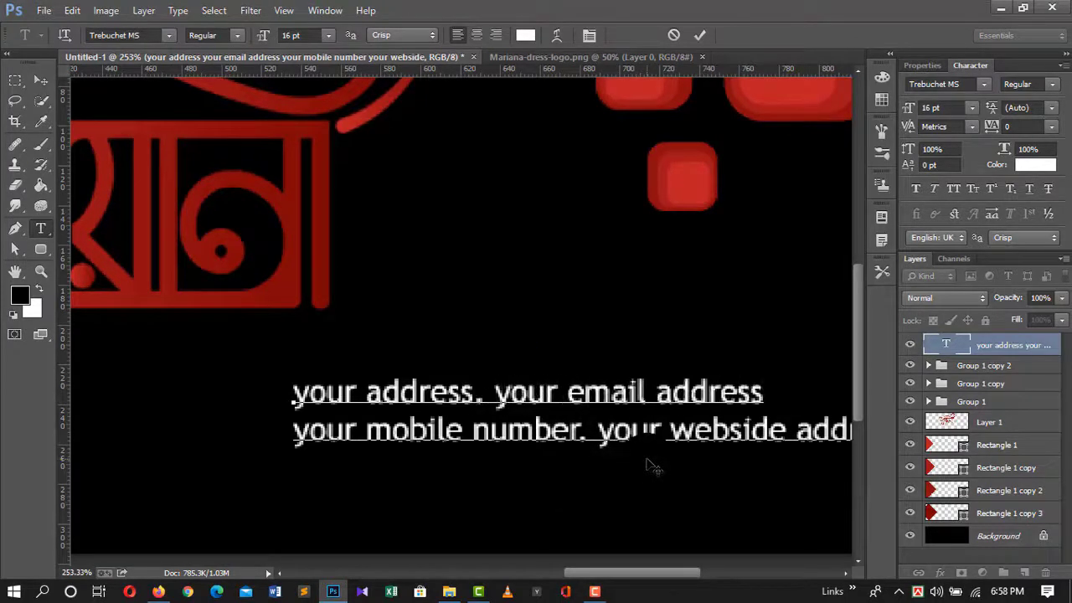
{"action": "scroll", "coordinate": [667, 392], "scroll_direction": "down", "scroll_amount": 2}
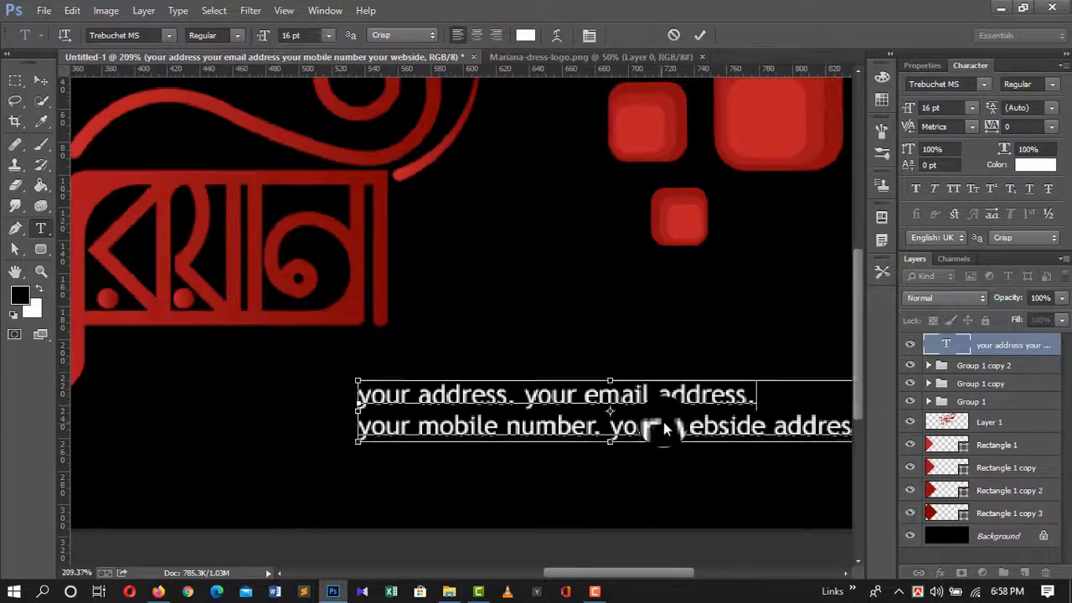
{"action": "key", "text": "ctrl+Return"}
Add the remaining period to the contact text and commit it
{"action": "scroll", "coordinate": [753, 483], "scroll_direction": "down", "scroll_amount": 2}
{"action": "scroll", "coordinate": [618, 366], "scroll_direction": "right", "scroll_amount": 3}
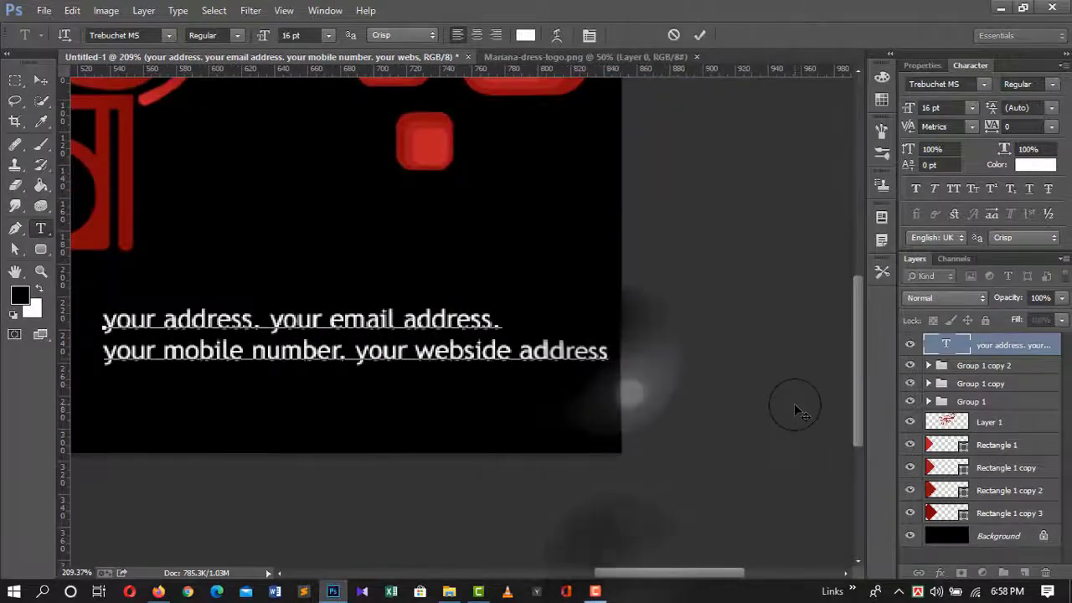
{"action": "type", "text": "."}
{"action": "left_click", "coordinate": [695, 31]}
{"action": "scroll", "coordinate": [401, 425], "scroll_direction": "up", "scroll_amount": 2}
{"action": "scroll", "coordinate": [401, 425], "scroll_direction": "left", "scroll_amount": 1}
{"action": "scroll", "coordinate": [400, 424], "scroll_direction": "left", "scroll_amount": 2}
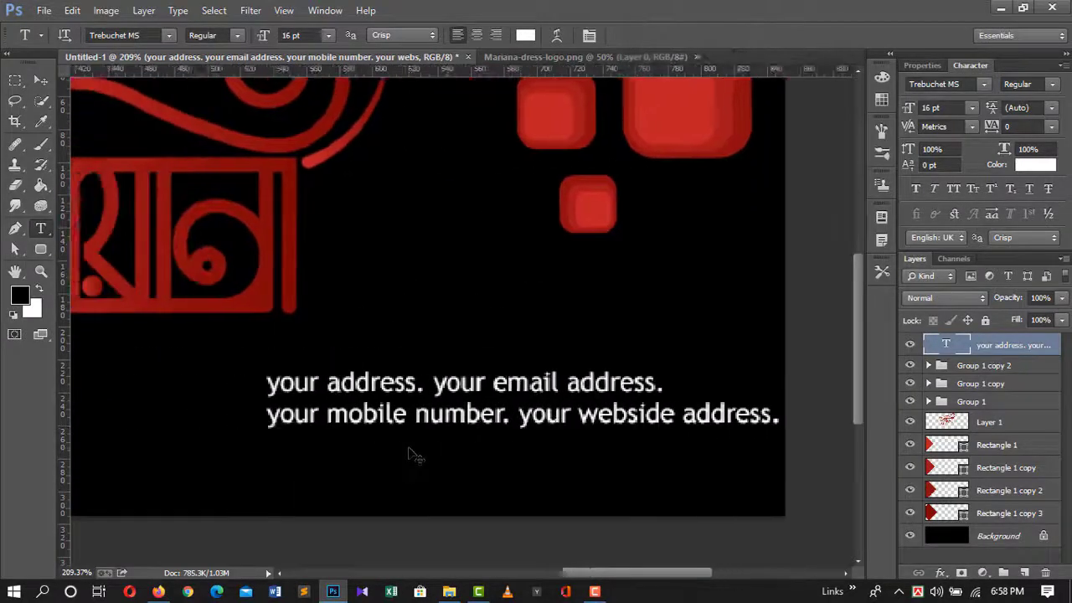
{"action": "scroll", "coordinate": [412, 440], "scroll_direction": "down", "scroll_amount": 2}
{"action": "scroll", "coordinate": [411, 440], "scroll_direction": "down", "scroll_amount": 3}
{"action": "key", "text": "v"}
{"action": "scroll", "coordinate": [689, 491], "scroll_direction": "left", "scroll_amount": 2}
Reposition the contact text layer, first left and down, then up and right
{"action": "scroll", "coordinate": [689, 491], "scroll_direction": "left", "scroll_amount": 1}
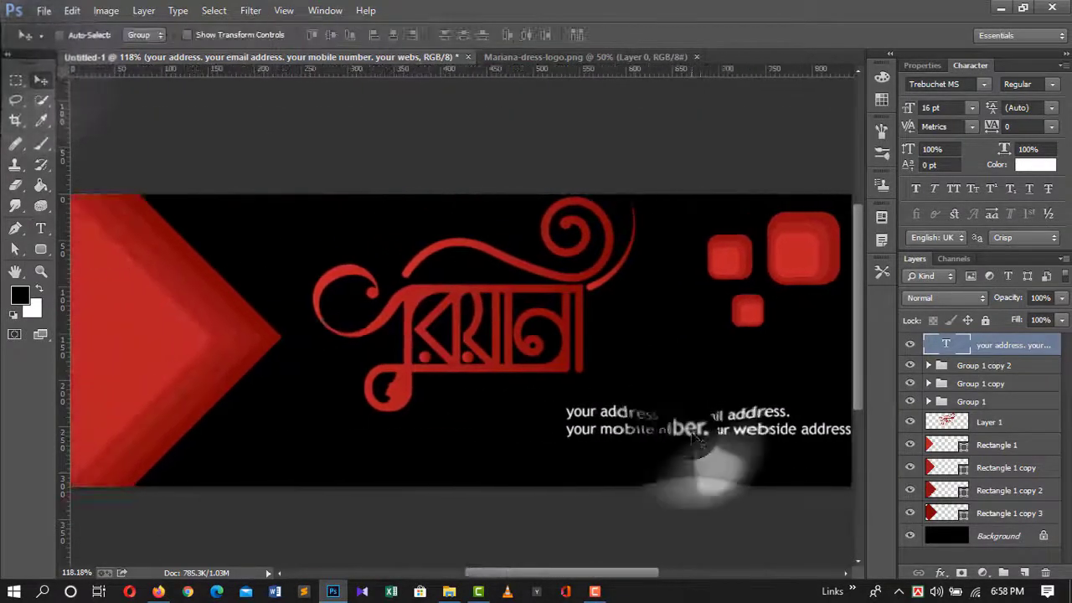
{"action": "left_click_drag", "start_coordinate": [691, 437], "coordinate": [473, 469]}
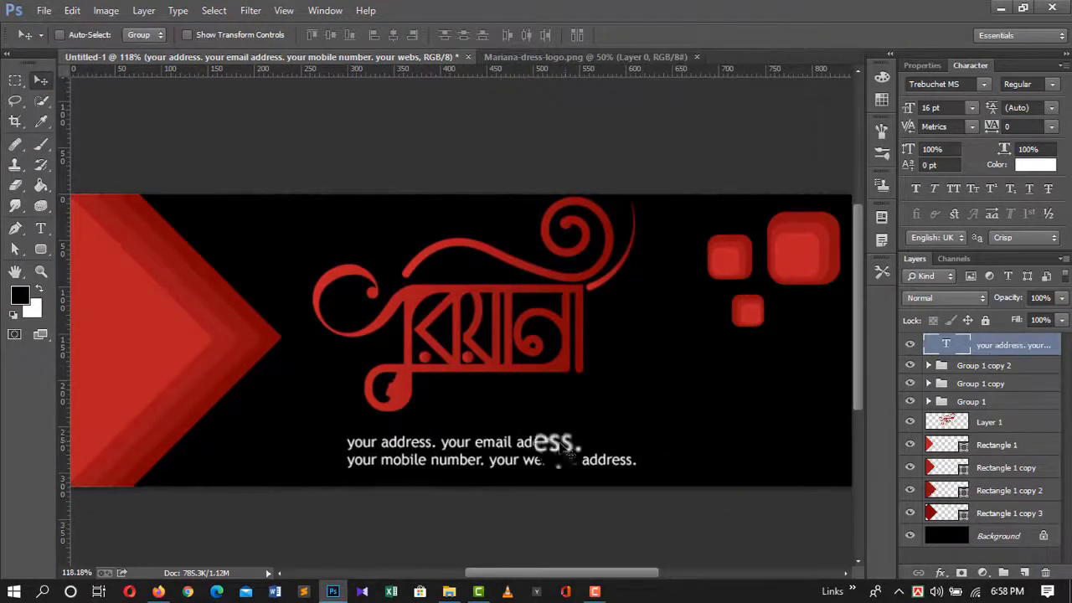
{"action": "mouse_move", "coordinate": [570, 453]}
{"action": "left_mouse_down"}
{"action": "mouse_move", "coordinate": [615, 399]}
{"action": "mouse_move", "coordinate": [743, 445]}
{"action": "left_mouse_up"}
Enlarge the logo slightly and settle the contact text just beneath it
{"action": "left_click", "coordinate": [988, 422]}
{"action": "key", "text": "ctrl+t"}
{"action": "mouse_move", "coordinate": [634, 411]}
{"action": "left_mouse_down"}
{"action": "mouse_move", "coordinate": [650, 435]}
{"action": "mouse_move", "coordinate": [719, 450]}
{"action": "mouse_move", "coordinate": [607, 425]}
{"action": "mouse_move", "coordinate": [610, 437]}
{"action": "left_mouse_up"}
{"action": "key", "text": "Return"}
{"action": "left_click", "coordinate": [1005, 345]}
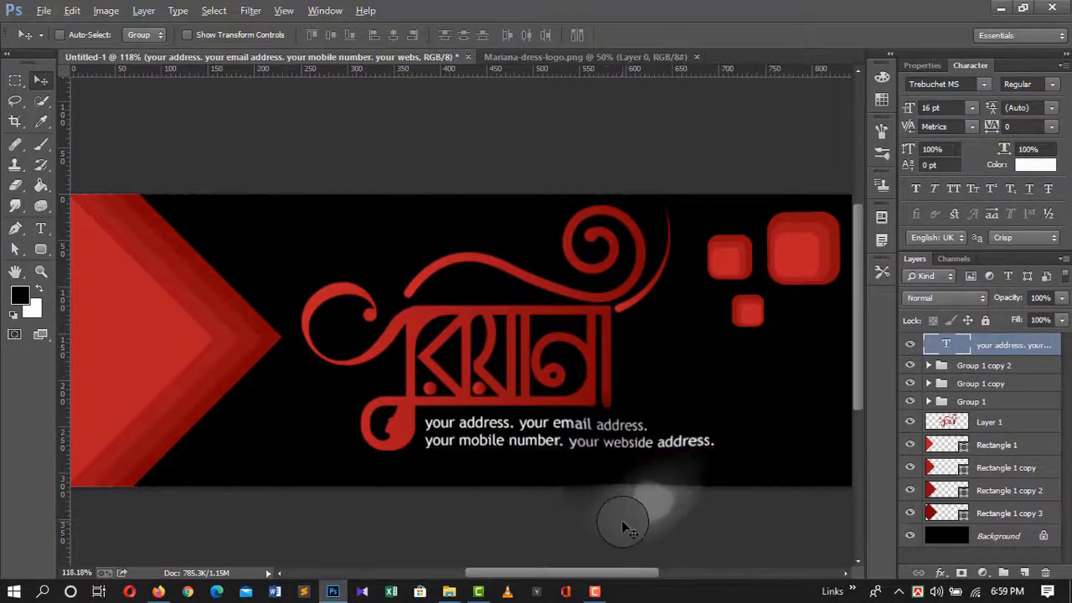
{"action": "scroll", "coordinate": [624, 526], "scroll_direction": "down", "scroll_amount": 2}
{"action": "scroll", "coordinate": [620, 419], "scroll_direction": "up", "scroll_amount": 2}
{"action": "scroll", "coordinate": [514, 383], "scroll_direction": "up", "scroll_amount": 3}
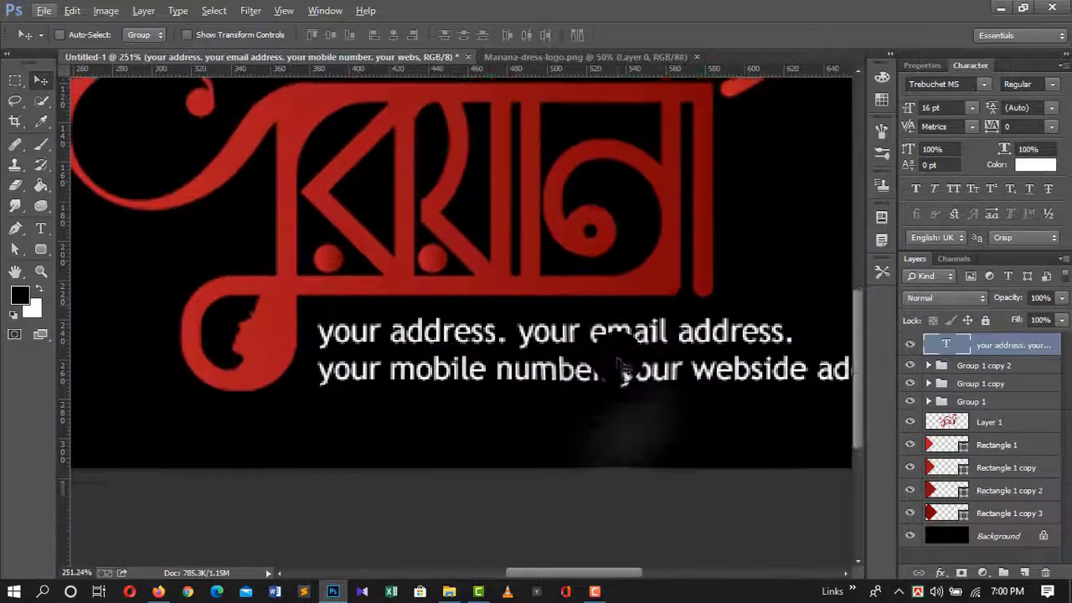
Draw a small rounded square and fill it with the logo's red
{"action": "left_click", "coordinate": [40, 249]}
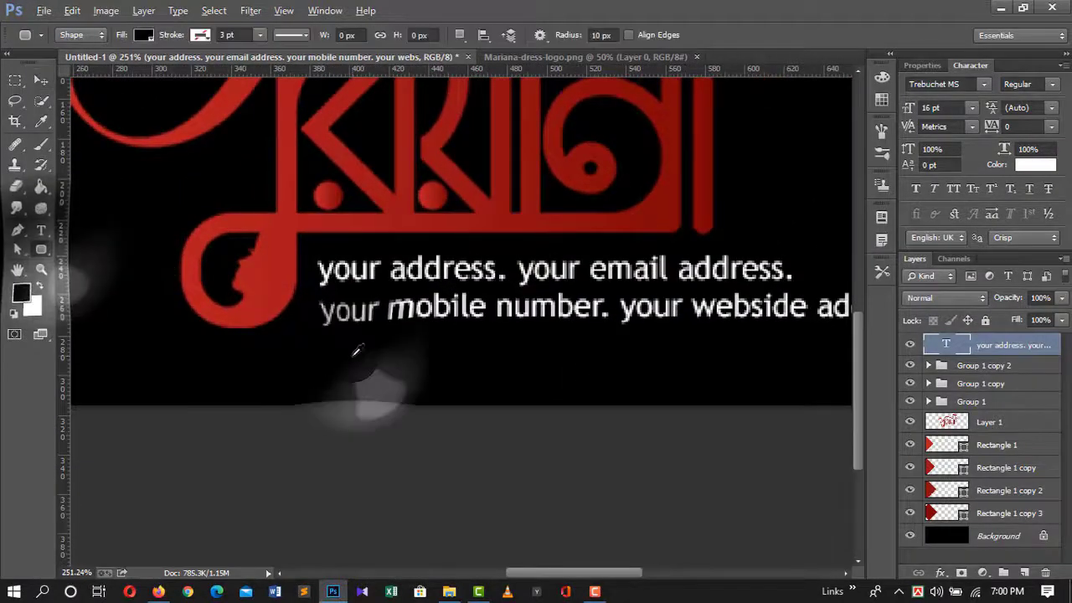
{"action": "left_click_drag", "start_coordinate": [360, 343], "coordinate": [411, 384]}
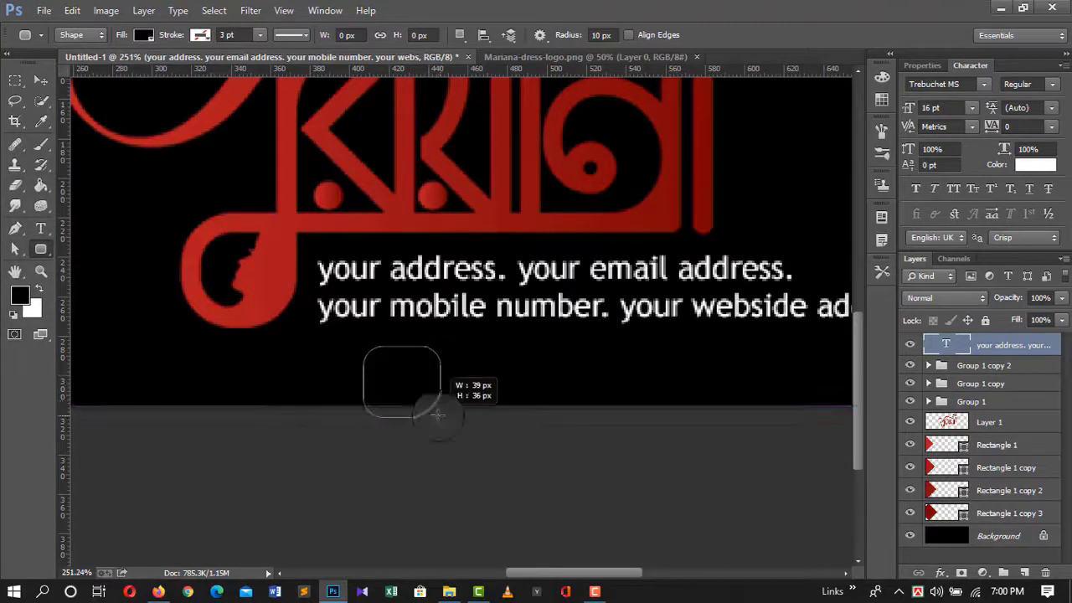
{"action": "left_click_drag", "start_coordinate": [435, 418], "coordinate": [436, 420]}
{"action": "double_click", "coordinate": [949, 413]}
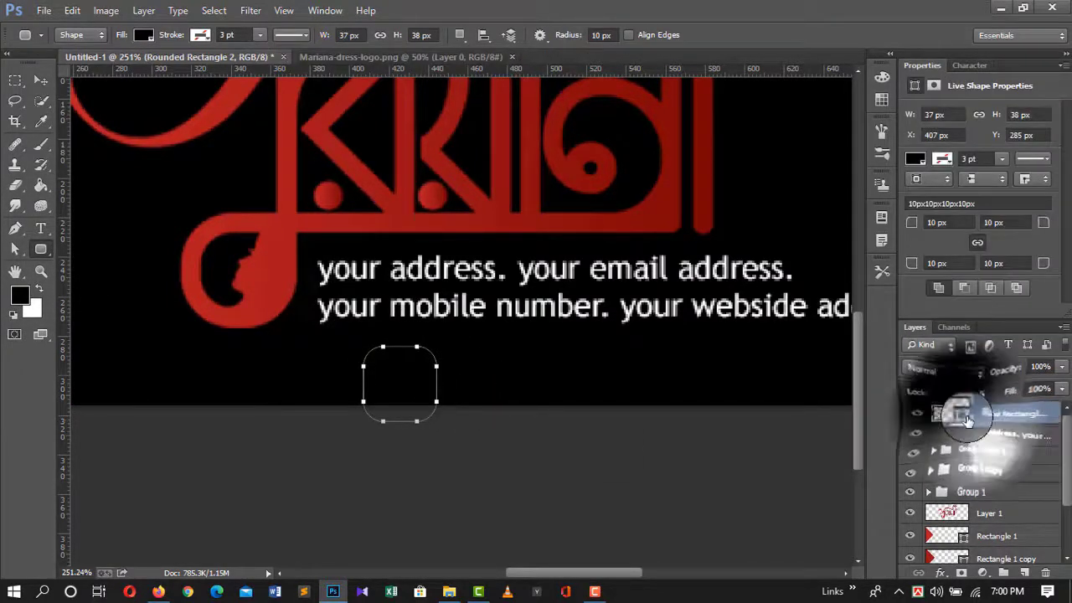
{"action": "left_click", "coordinate": [589, 89]}
{"action": "left_click", "coordinate": [676, 213]}
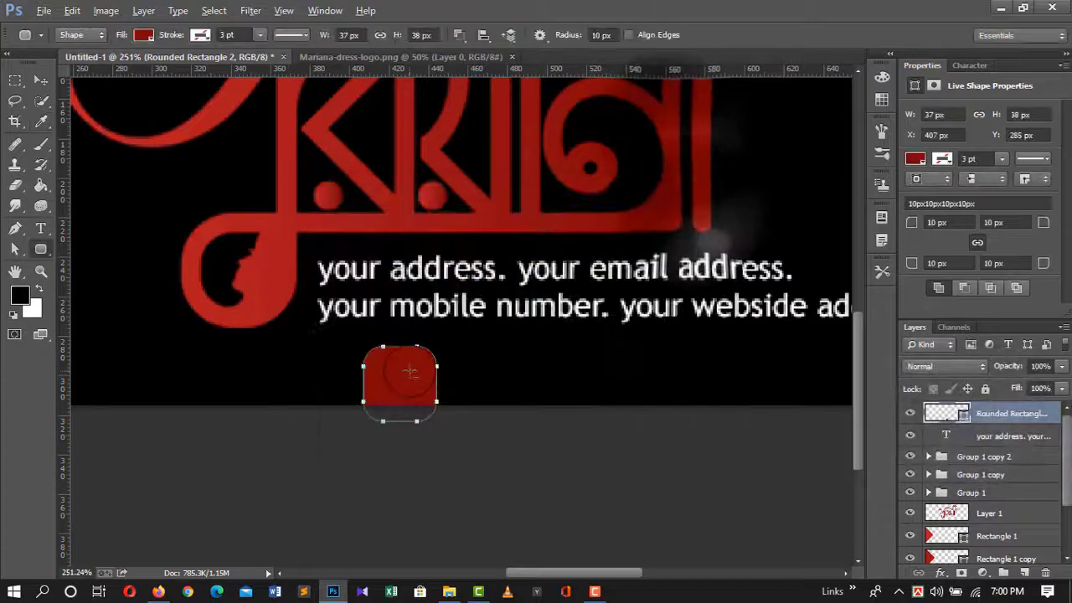
{"action": "scroll", "coordinate": [410, 381], "scroll_direction": "up", "scroll_amount": 3}
Shrink the red square into a bullet beside the first contact line
{"action": "key", "text": "v"}
{"action": "key", "text": "ctrl+t"}
{"action": "left_click_drag", "start_coordinate": [450, 448], "coordinate": [252, 233]}
{"action": "left_click_drag", "start_coordinate": [205, 189], "coordinate": [246, 211]}
{"action": "key", "text": "Return"}
{"action": "scroll", "coordinate": [354, 280], "scroll_direction": "down", "scroll_amount": 4}
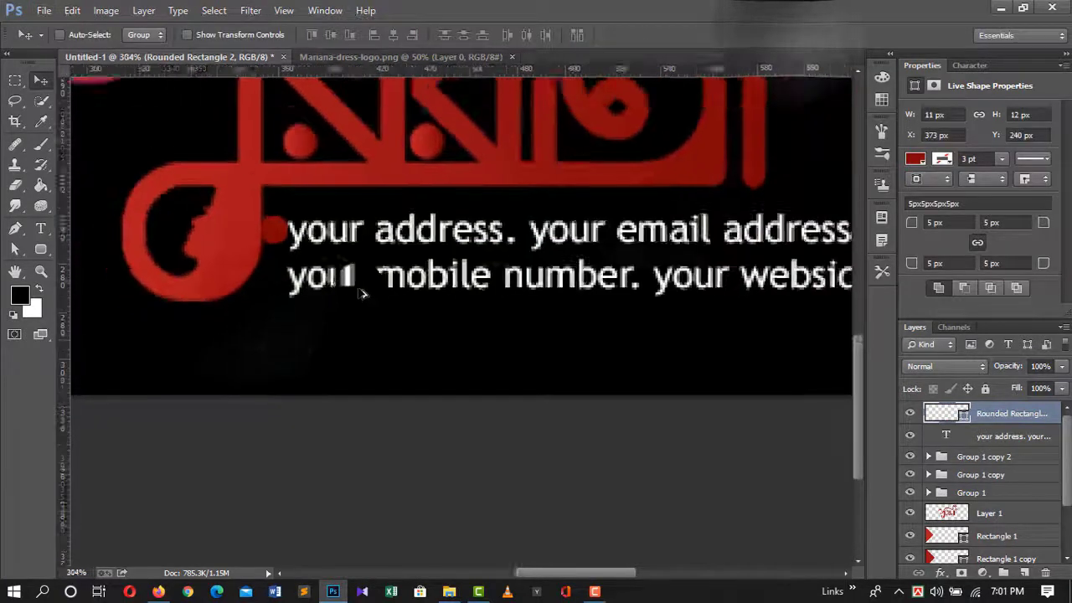
Nudge the contact text right and copy the bullet down to the second line
{"action": "left_click", "coordinate": [972, 437]}
{"action": "key", "text": "shift+Right"}
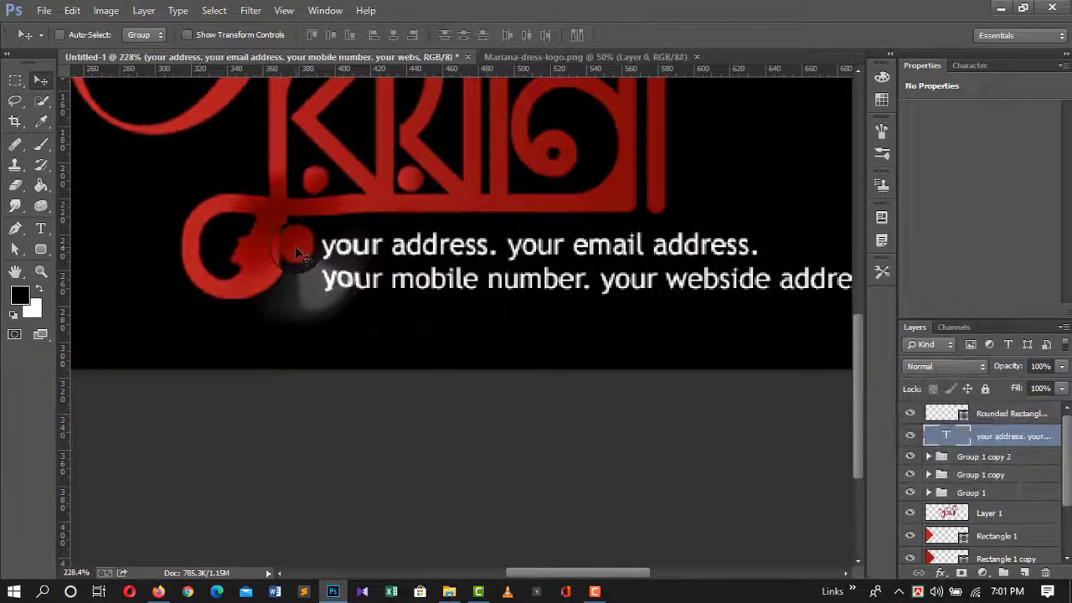
{"action": "left_click", "coordinate": [980, 412]}
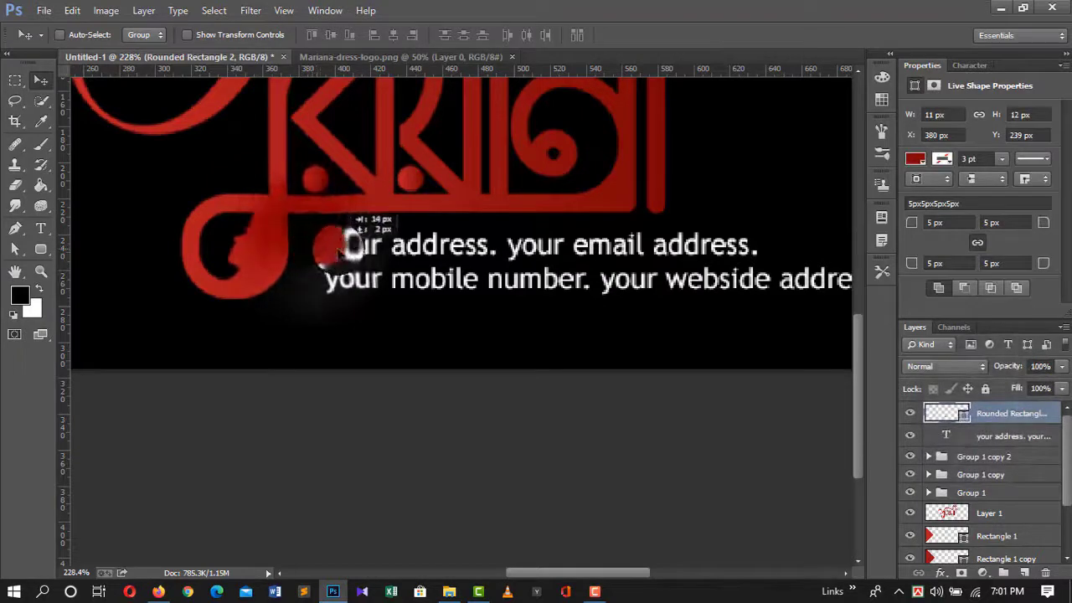
{"action": "left_click_drag", "start_coordinate": [316, 251], "coordinate": [312, 282]}
{"action": "scroll", "coordinate": [578, 339], "scroll_direction": "down", "scroll_amount": 2}
{"action": "scroll", "coordinate": [575, 335], "scroll_direction": "down", "scroll_amount": 1}
{"action": "scroll", "coordinate": [420, 373], "scroll_direction": "down", "scroll_amount": 1}
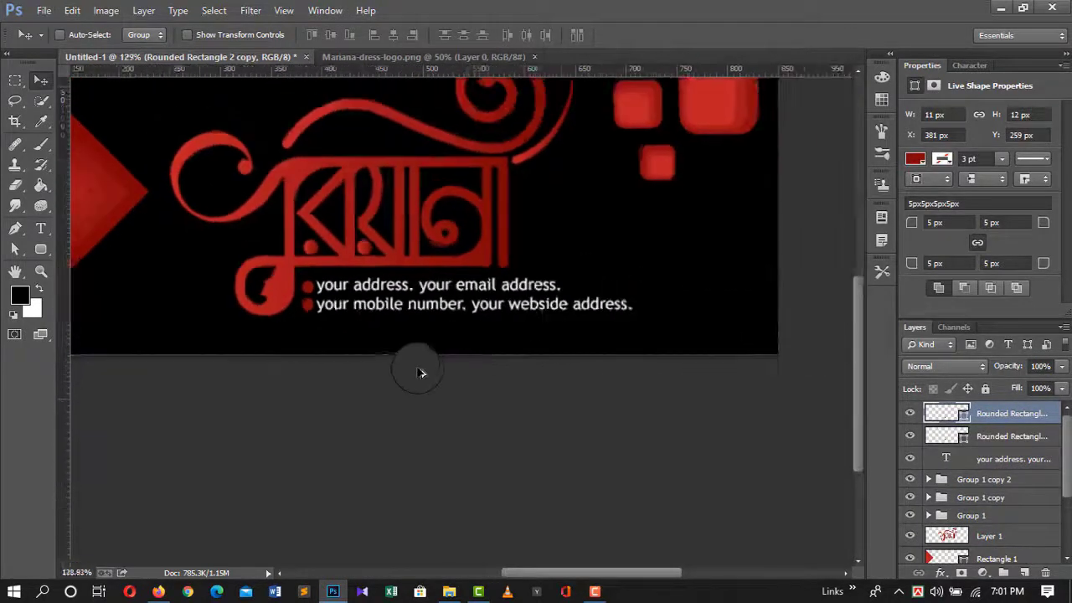
{"action": "scroll", "coordinate": [420, 373], "scroll_direction": "down", "scroll_amount": 1}
Widen the gap before each line's second item in the contact text
{"action": "left_click", "coordinate": [1005, 459]}
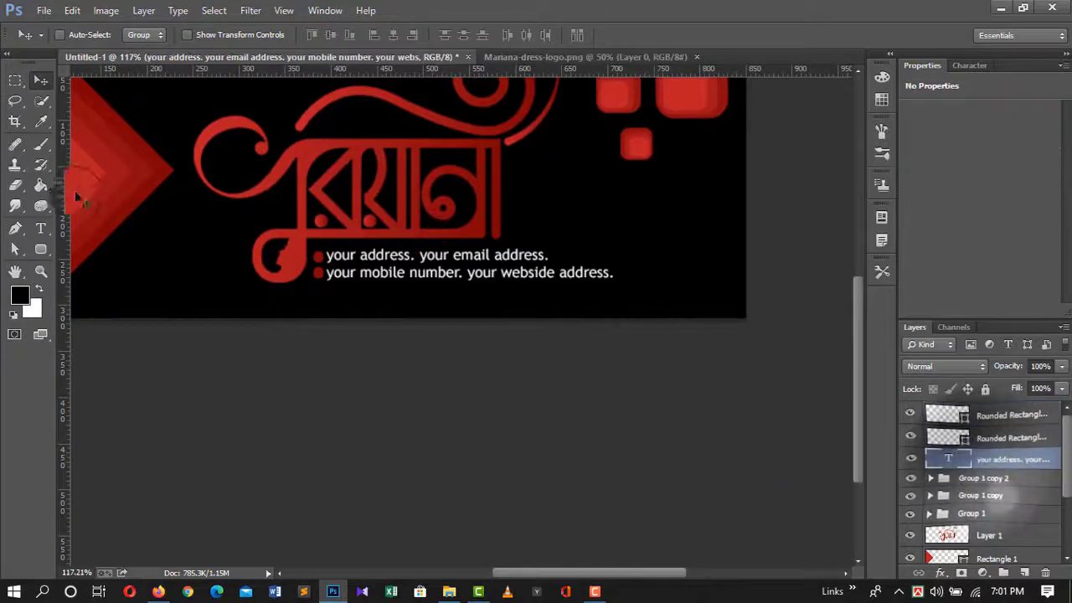
{"action": "key", "text": "t"}
{"action": "scroll", "coordinate": [377, 250], "scroll_direction": "up", "scroll_amount": 4}
{"action": "left_click", "coordinate": [377, 249]}
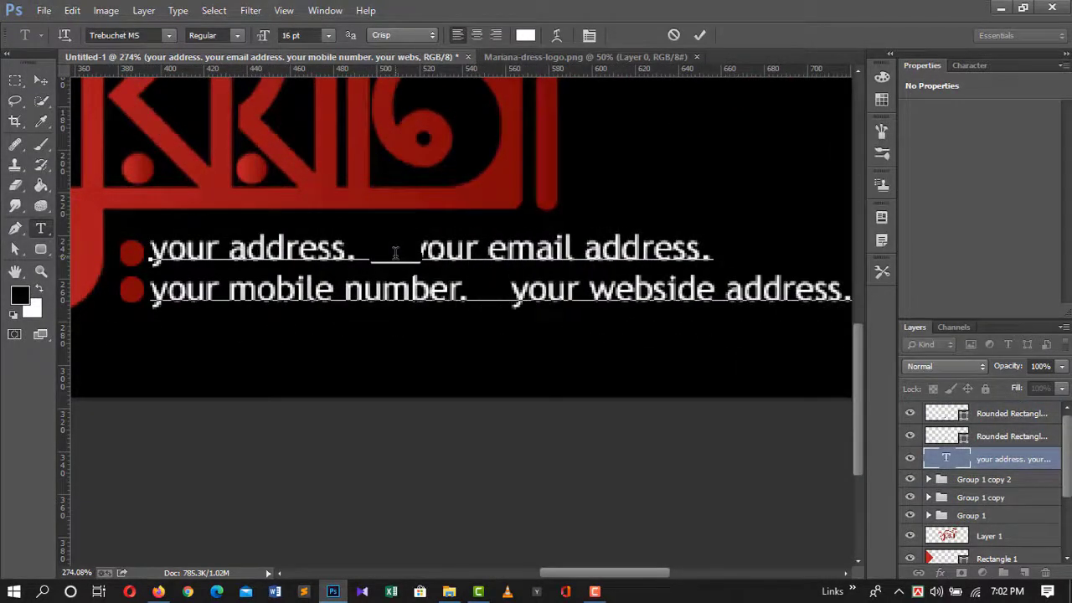
{"action": "key", "text": "BackSpace"}
{"action": "left_click", "coordinate": [700, 35]}
Copy red bullets in front of 'your email address.' and 'your webside address.'
{"action": "key", "text": "v"}
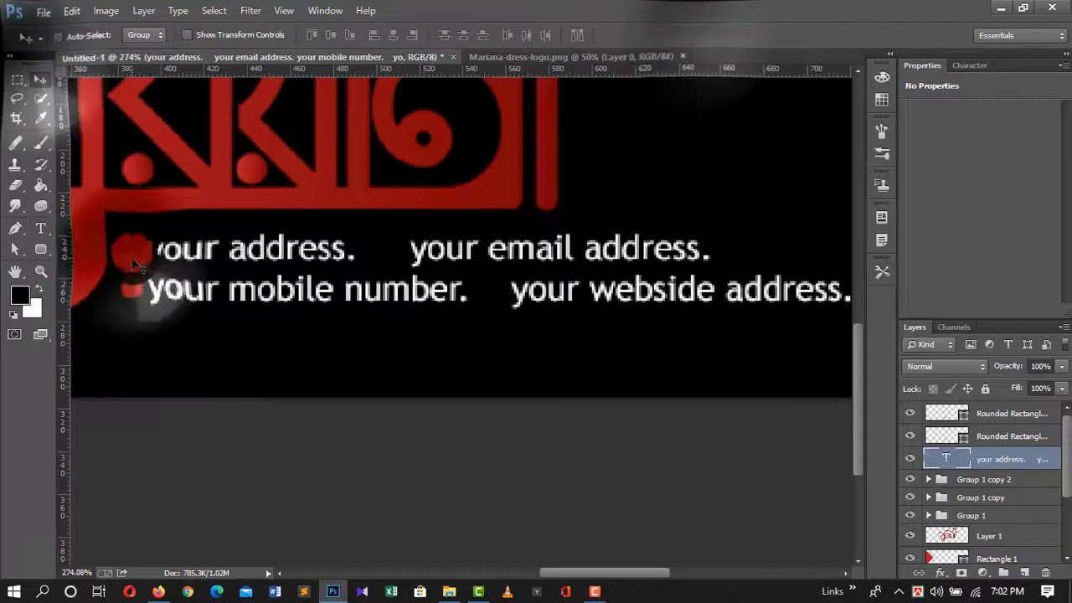
{"action": "left_click", "coordinate": [1012, 435]}
{"action": "mouse_move", "coordinate": [131, 253]}
{"action": "left_mouse_down"}
{"action": "mouse_move", "coordinate": [381, 264]}
{"action": "mouse_move", "coordinate": [391, 253]}
{"action": "left_mouse_up"}
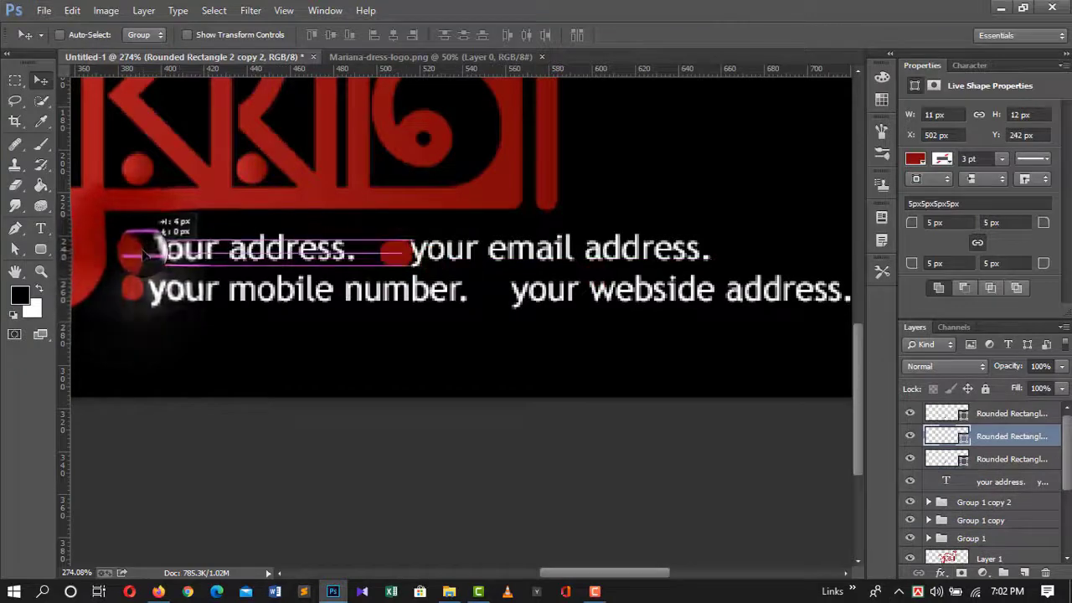
{"action": "mouse_move", "coordinate": [395, 253]}
{"action": "left_mouse_down"}
{"action": "mouse_move", "coordinate": [511, 305]}
{"action": "mouse_move", "coordinate": [495, 292]}
{"action": "left_mouse_up"}
{"action": "key", "text": "ctrl+0"}
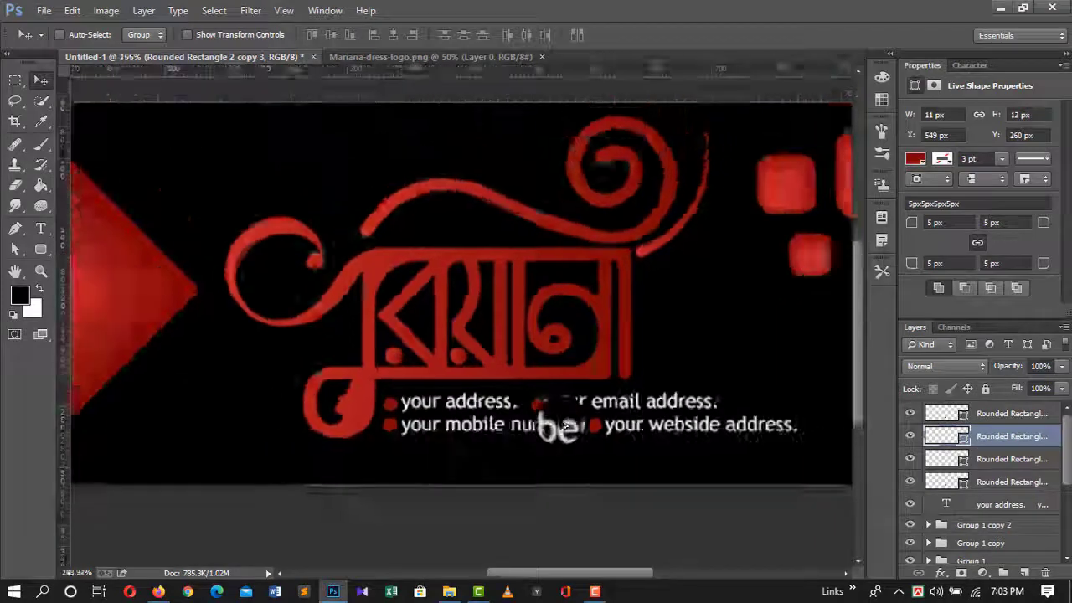
{"action": "scroll", "coordinate": [980, 469], "scroll_direction": "down", "scroll_amount": 5}
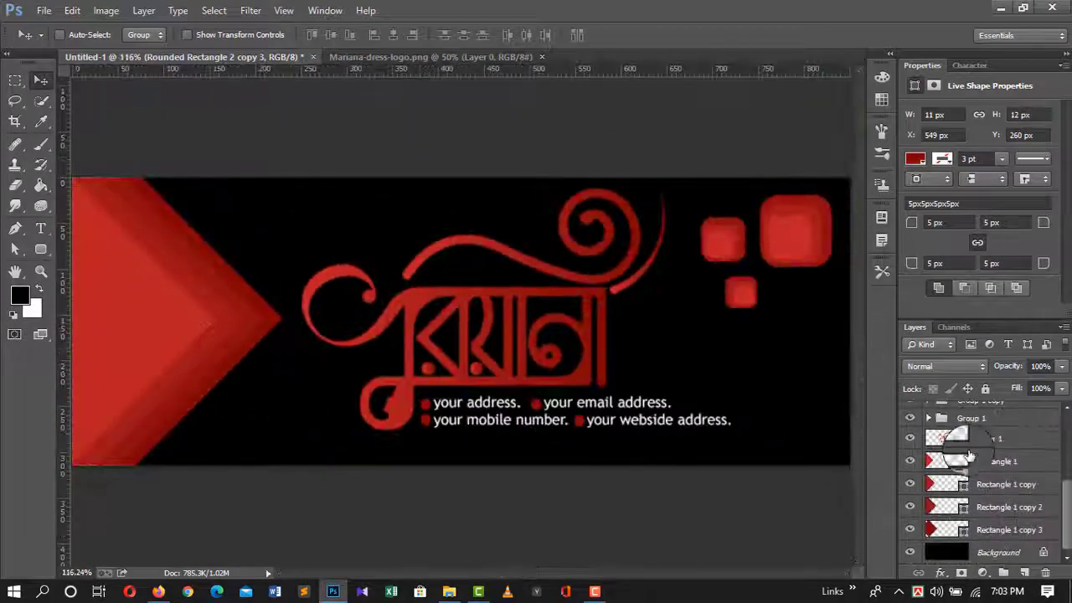
Give the first chevron layer a Multiply drop shadow: 75% opacity, 5 px distance, about 13 px size
{"action": "double_click", "coordinate": [1051, 506]}
{"action": "left_click", "coordinate": [631, 351]}
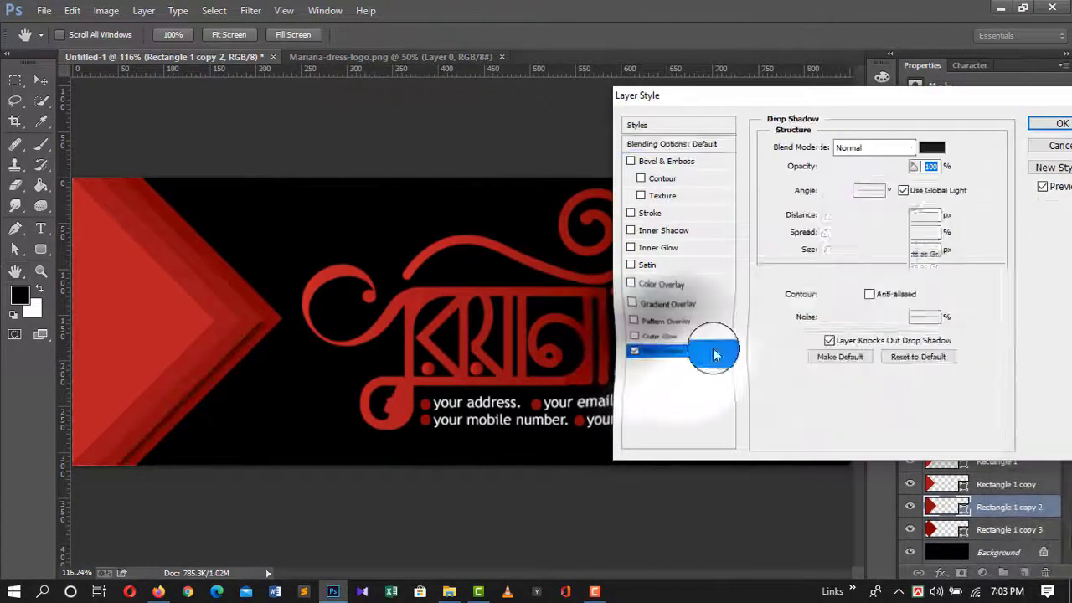
{"action": "left_click_drag", "start_coordinate": [240, 354], "coordinate": [247, 353]}
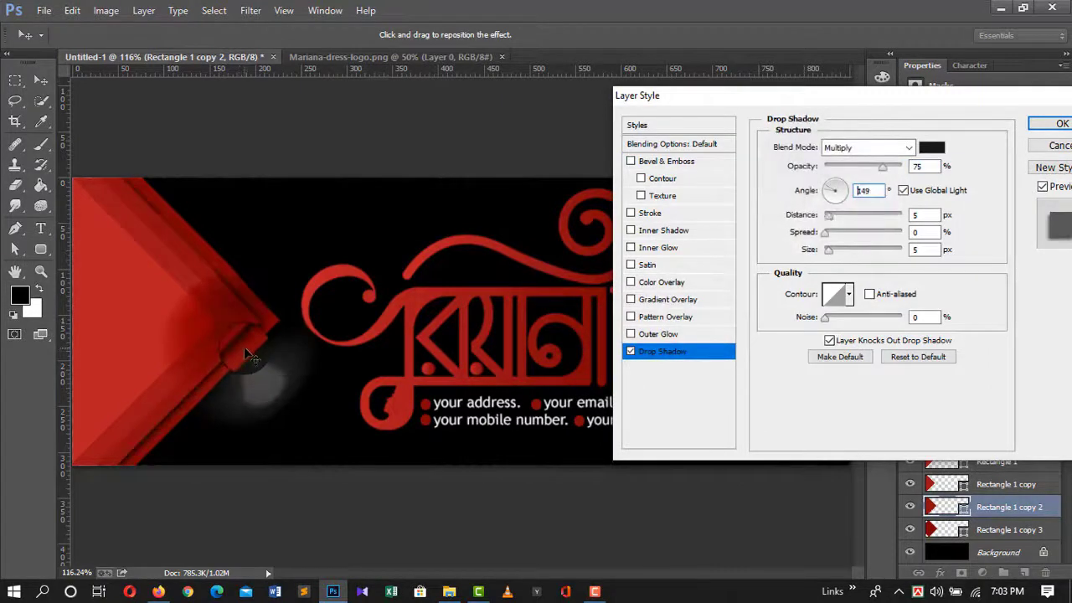
{"action": "left_click_drag", "start_coordinate": [884, 172], "coordinate": [876, 167]}
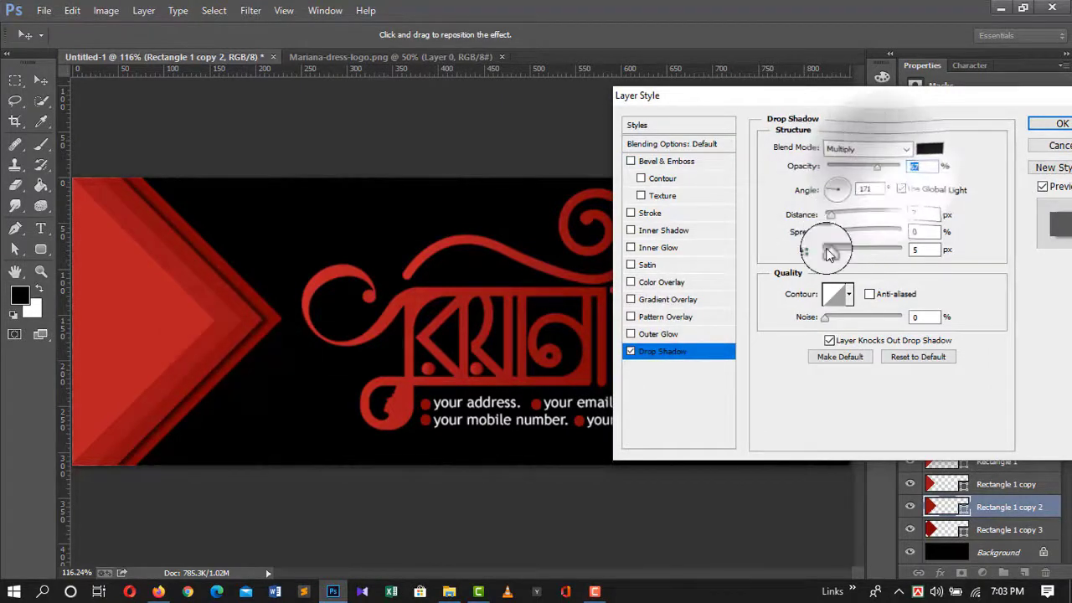
{"action": "left_click_drag", "start_coordinate": [828, 250], "coordinate": [835, 255]}
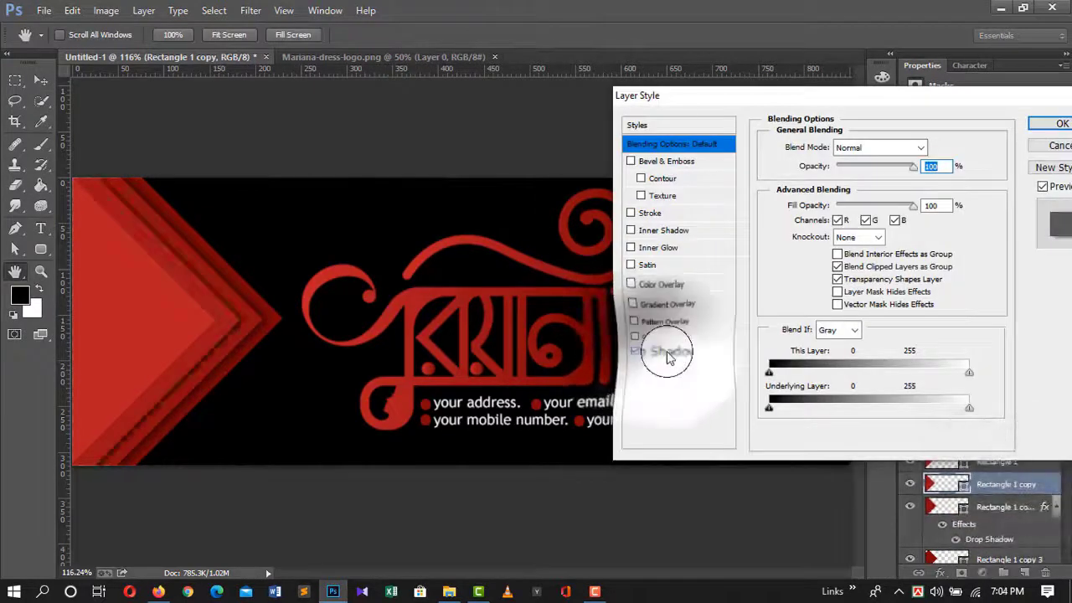
{"action": "left_click", "coordinate": [662, 351]}
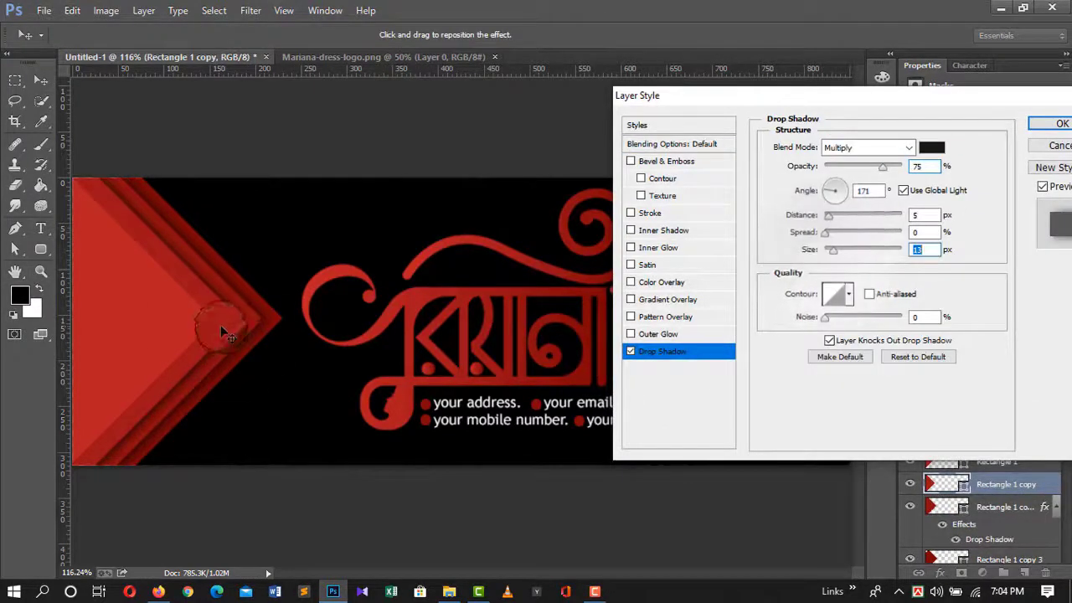
{"action": "left_click", "coordinate": [1057, 124]}
Apply the same drop shadow to the last chevron layer
{"action": "double_click", "coordinate": [997, 462]}
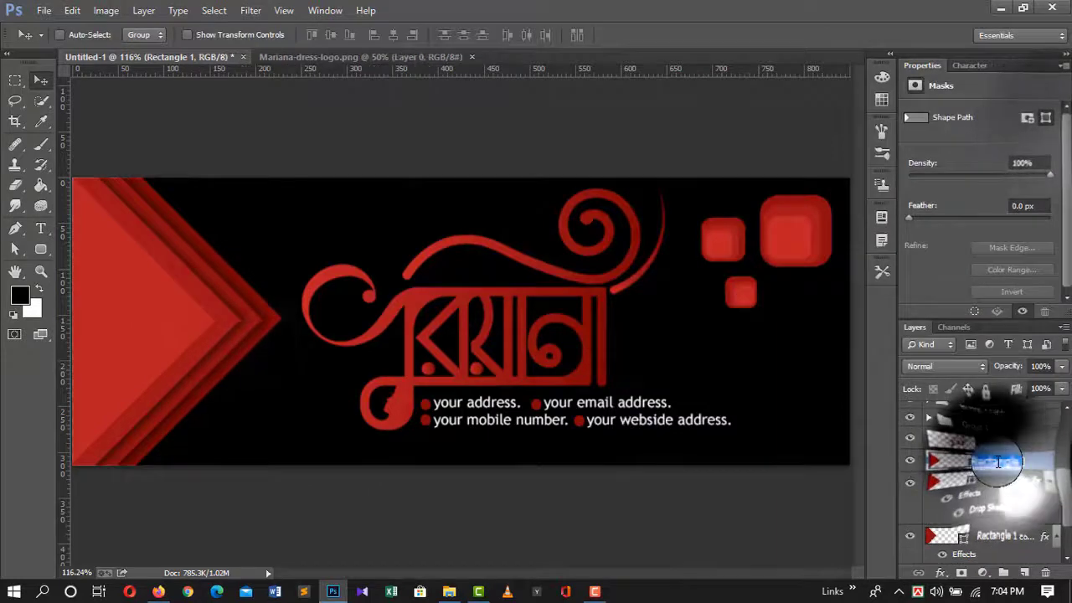
{"action": "double_click", "coordinate": [1047, 464]}
{"action": "left_click", "coordinate": [662, 351]}
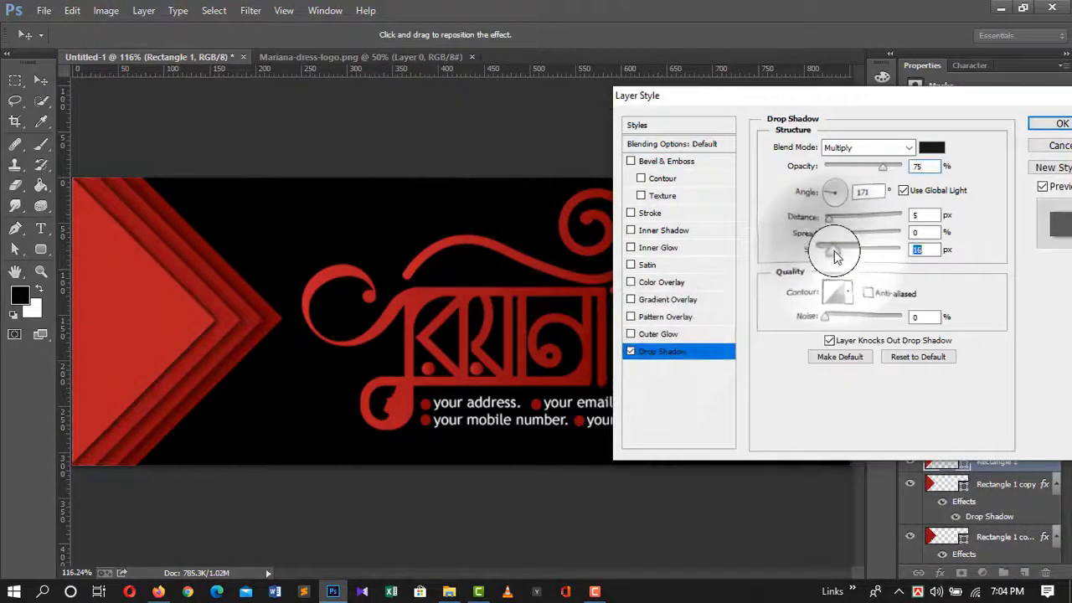
{"action": "key", "text": "Return"}
{"action": "scroll", "coordinate": [997, 522], "scroll_direction": "down", "scroll_amount": 3}
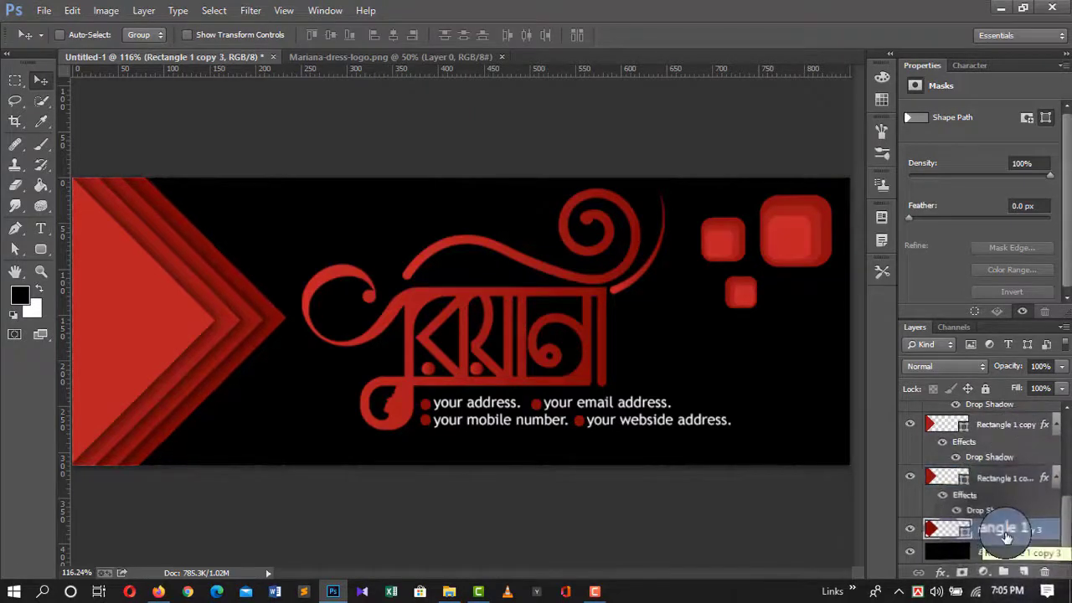
Expand Group 1 and give its first rounded rectangle a stronger drop shadow
{"action": "scroll", "coordinate": [1030, 512], "scroll_direction": "up", "scroll_amount": 5}
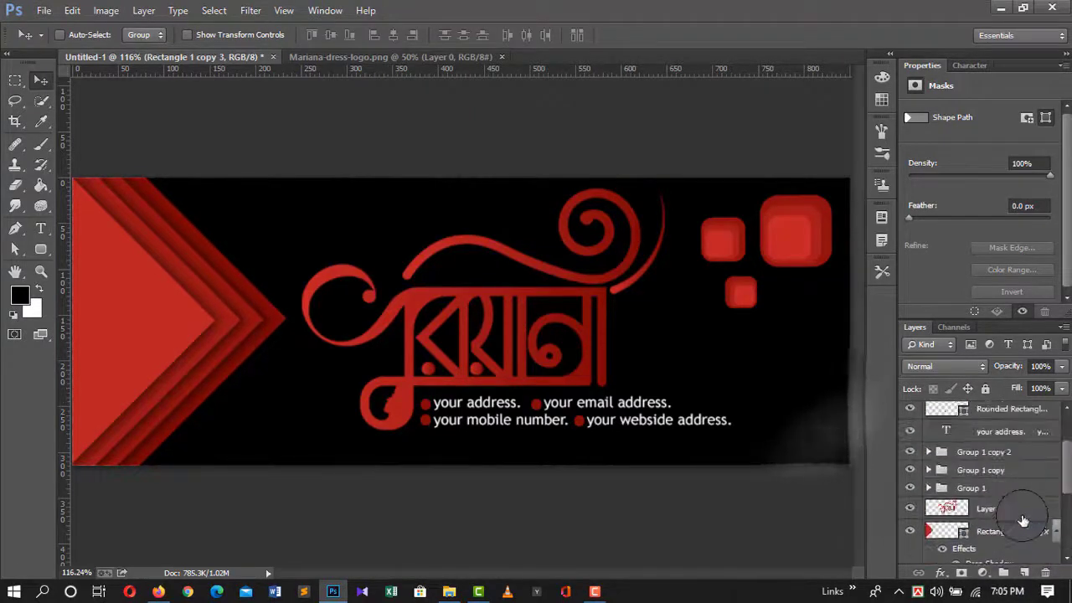
{"action": "left_click", "coordinate": [971, 488]}
{"action": "left_click", "coordinate": [929, 488]}
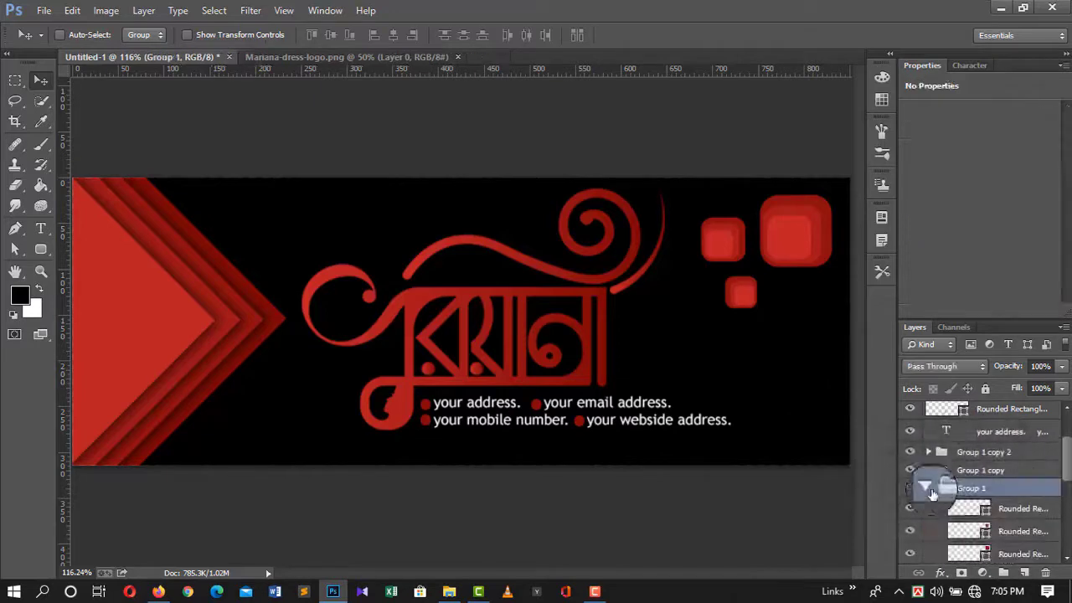
{"action": "scroll", "coordinate": [929, 488], "scroll_direction": "down", "scroll_amount": 2}
{"action": "left_click", "coordinate": [1026, 507]}
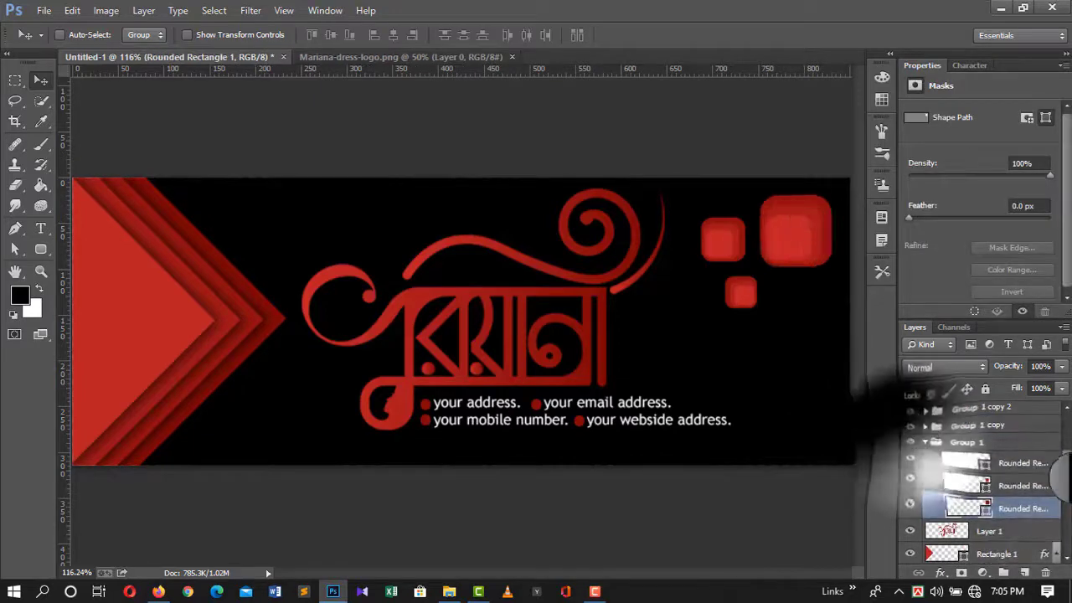
{"action": "double_click", "coordinate": [1030, 509]}
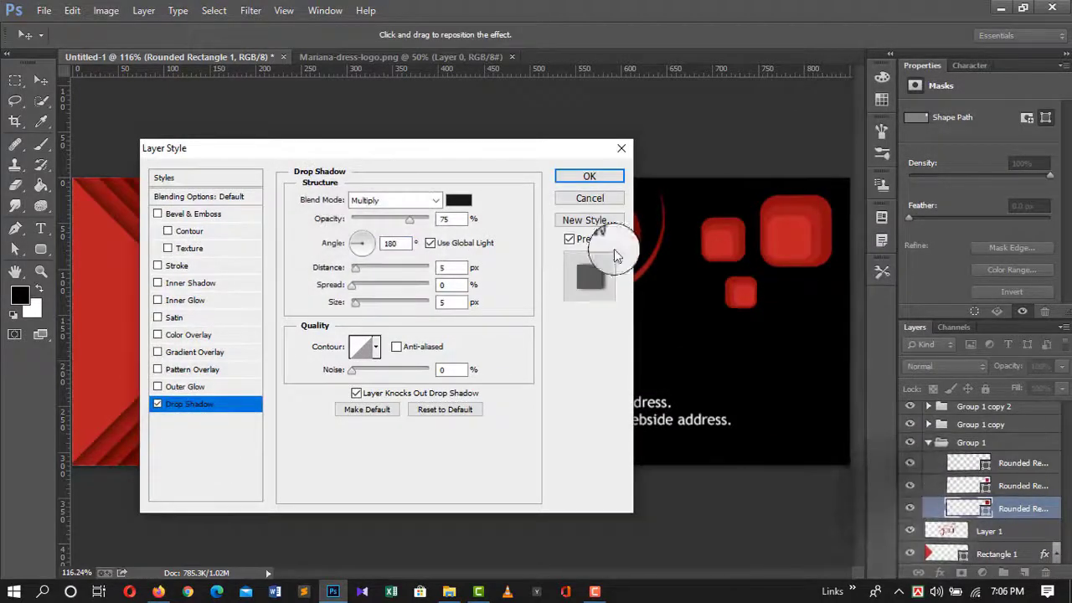
{"action": "left_click_drag", "start_coordinate": [409, 224], "coordinate": [450, 219]}
{"action": "left_click_drag", "start_coordinate": [355, 285], "coordinate": [388, 285]}
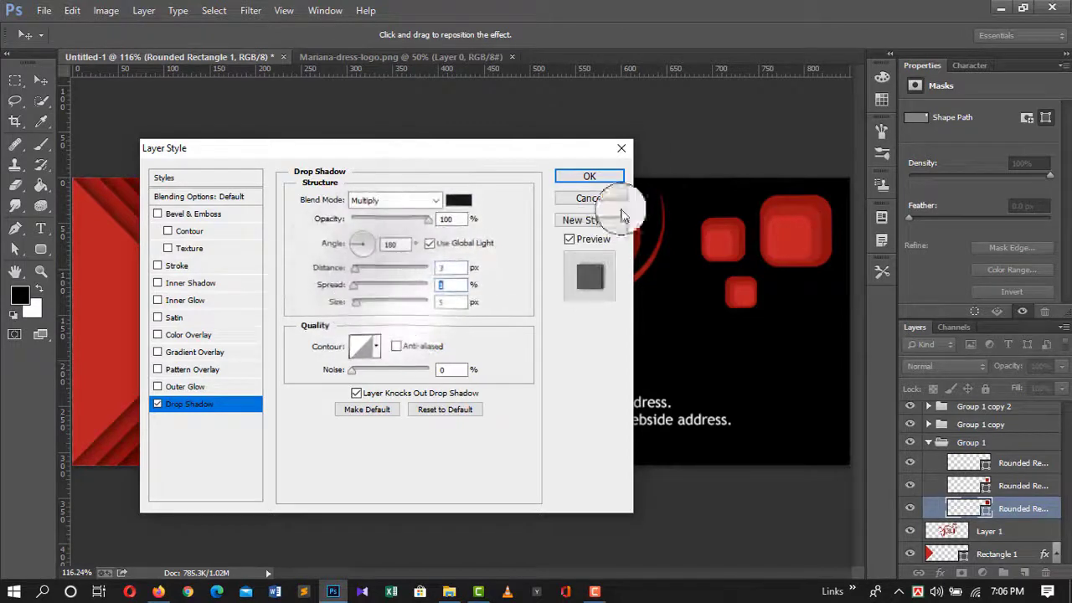
{"action": "left_click", "coordinate": [590, 176]}
Drop-shadow Rounded Rectangle 1 copy at a new angle, then the next rounded rectangle; collapse Group 1
{"action": "double_click", "coordinate": [1043, 484]}
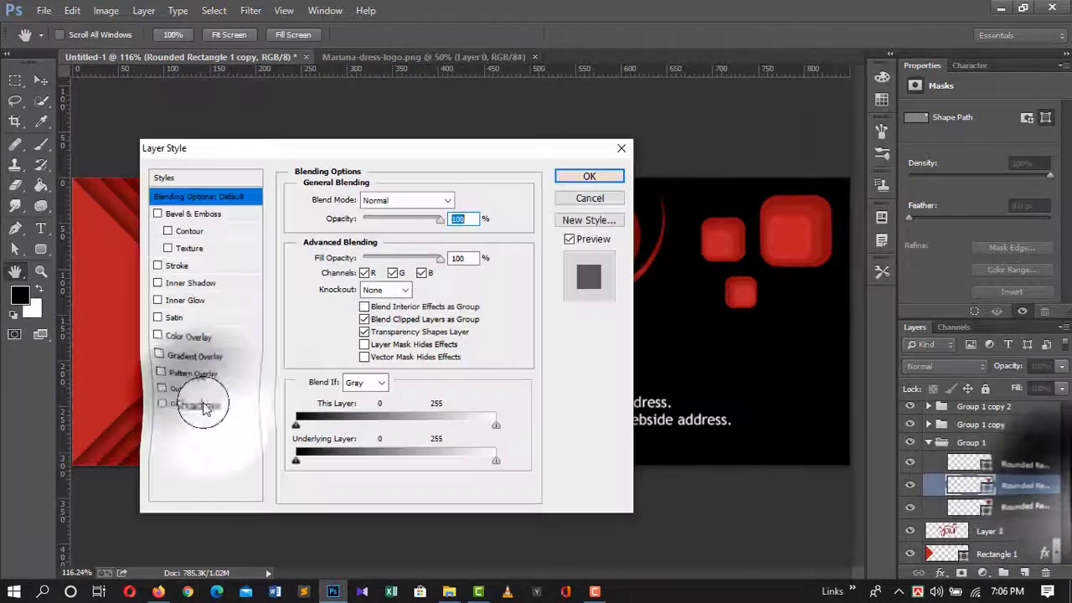
{"action": "left_click", "coordinate": [190, 404]}
{"action": "left_click_drag", "start_coordinate": [826, 234], "coordinate": [826, 232]}
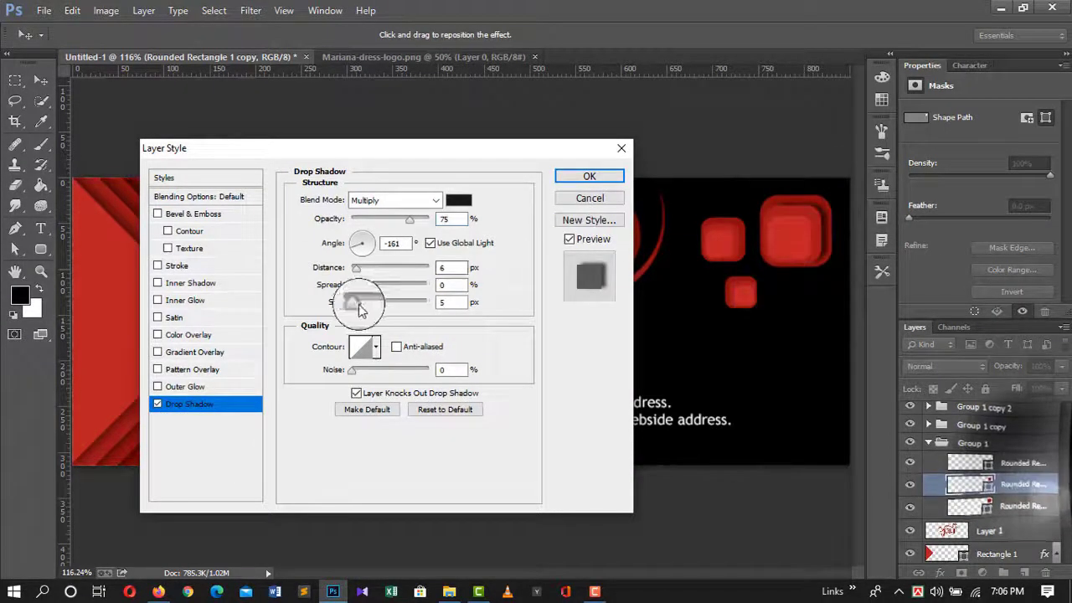
{"action": "left_click", "coordinate": [590, 176]}
{"action": "double_click", "coordinate": [1058, 461]}
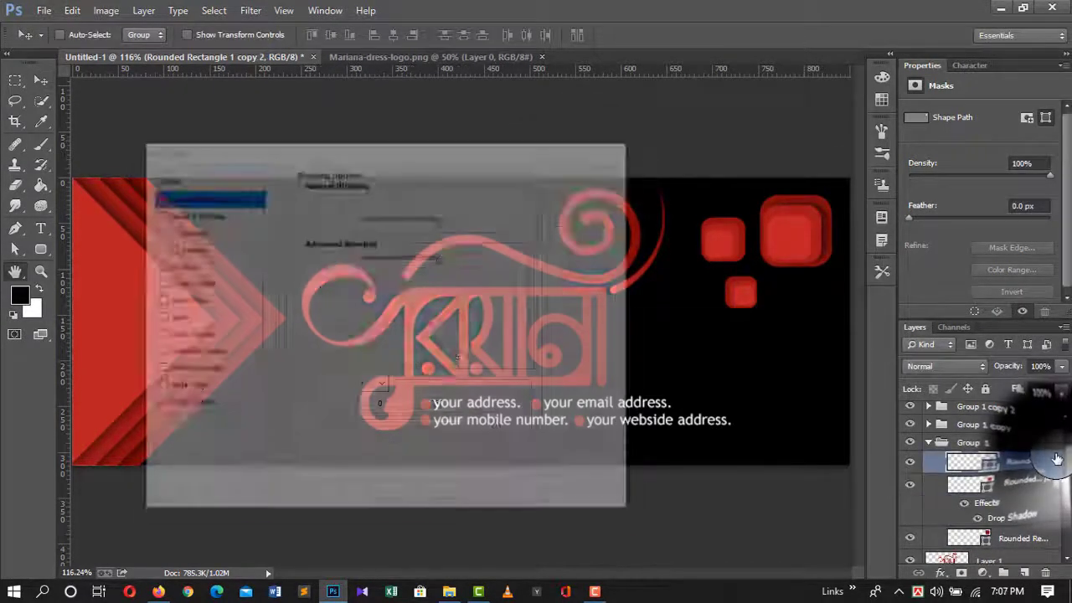
{"action": "left_click", "coordinate": [190, 404]}
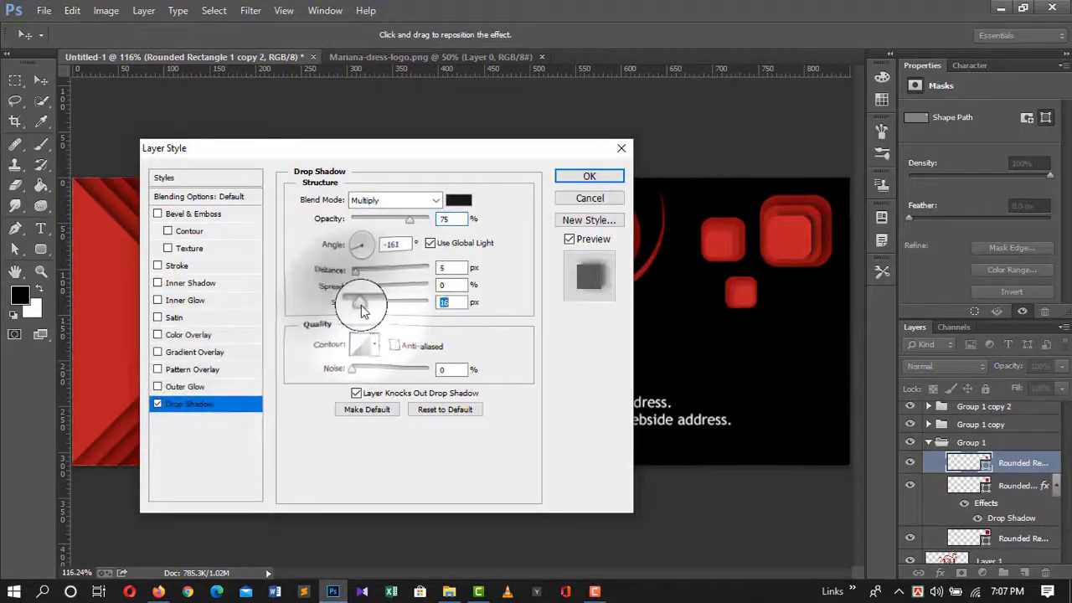
{"action": "left_click", "coordinate": [590, 176]}
{"action": "left_click", "coordinate": [928, 442]}
Add drop shadows to both rounded rectangle layers in Group 1 copy
{"action": "left_click", "coordinate": [928, 425]}
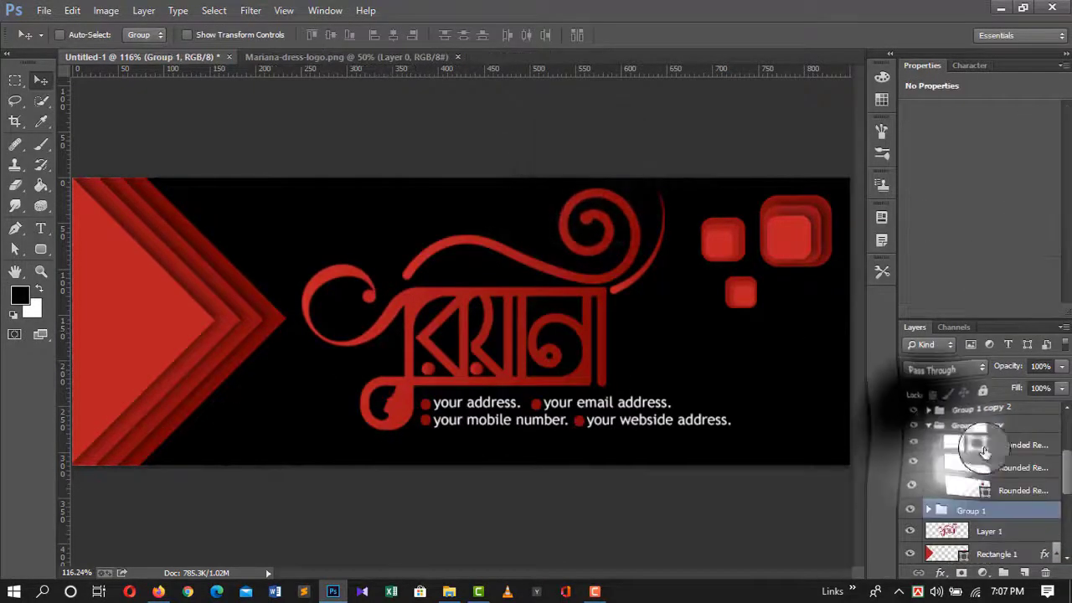
{"action": "left_click", "coordinate": [1005, 467]}
{"action": "double_click", "coordinate": [1041, 468]}
{"action": "left_click", "coordinate": [200, 404]}
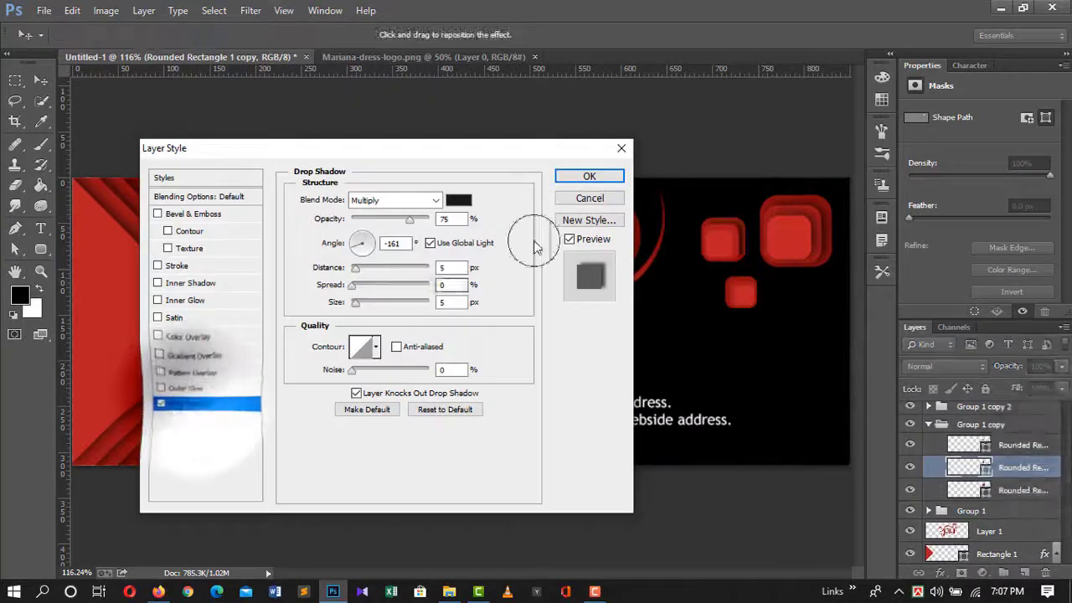
{"action": "left_click", "coordinate": [590, 176]}
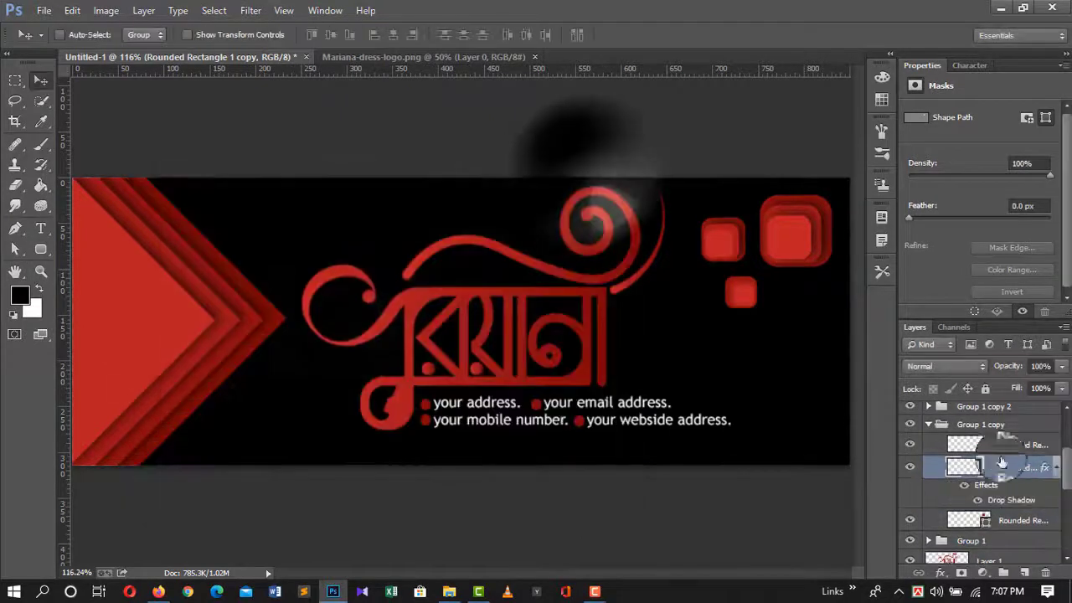
{"action": "double_click", "coordinate": [1047, 445]}
{"action": "left_click", "coordinate": [199, 405]}
{"action": "left_click", "coordinate": [589, 178]}
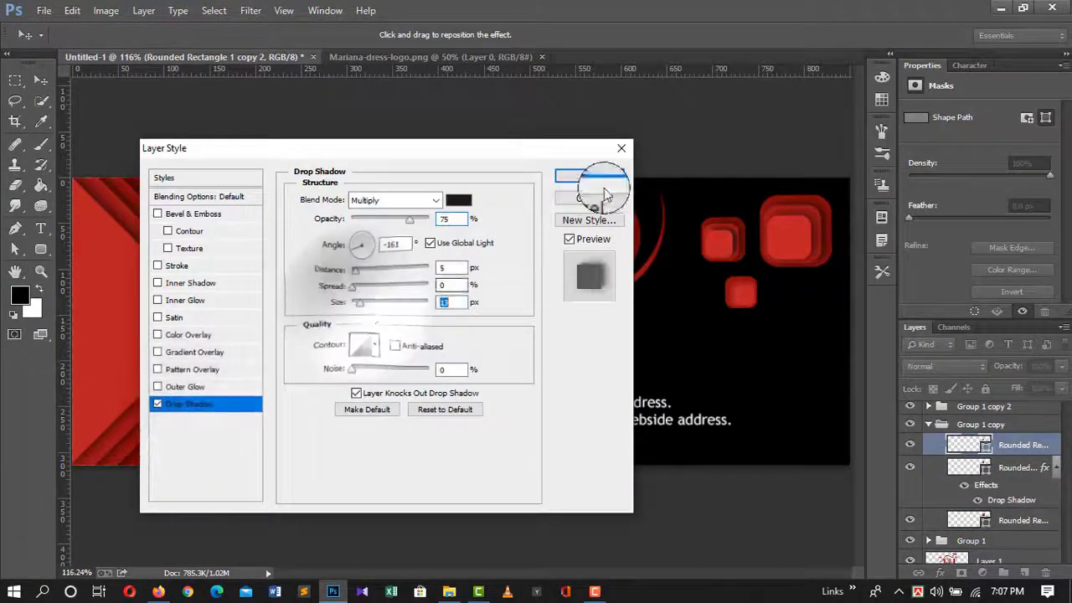
Drop-shadow the middle rounded rectangle of Group 1 copy 2 with a new angle, distance and size
{"action": "left_click", "coordinate": [928, 406]}
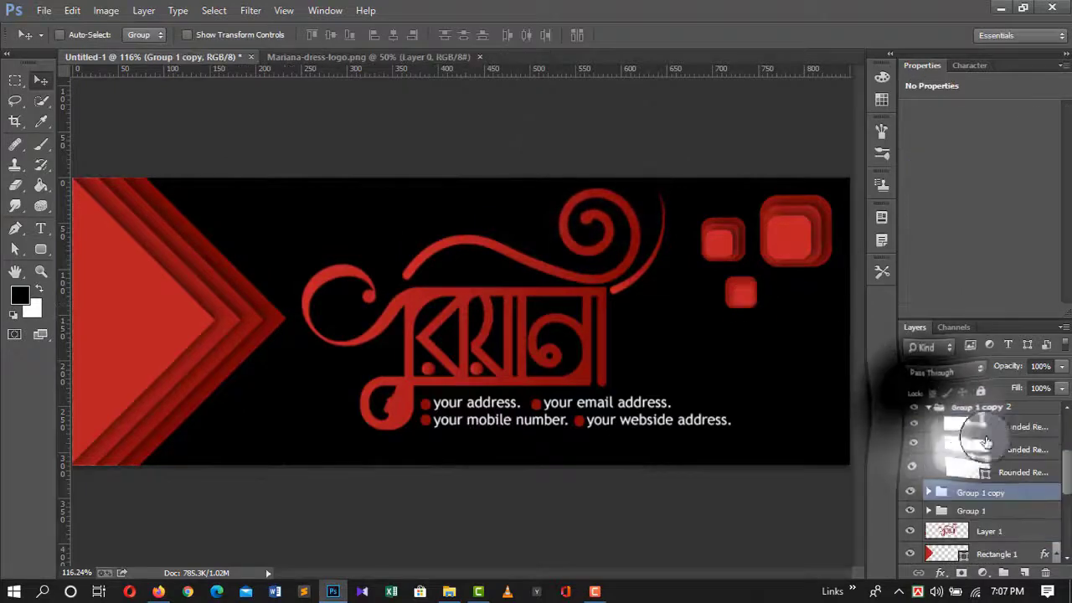
{"action": "left_click", "coordinate": [1010, 452]}
{"action": "double_click", "coordinate": [1047, 449]}
{"action": "key", "text": "Return"}
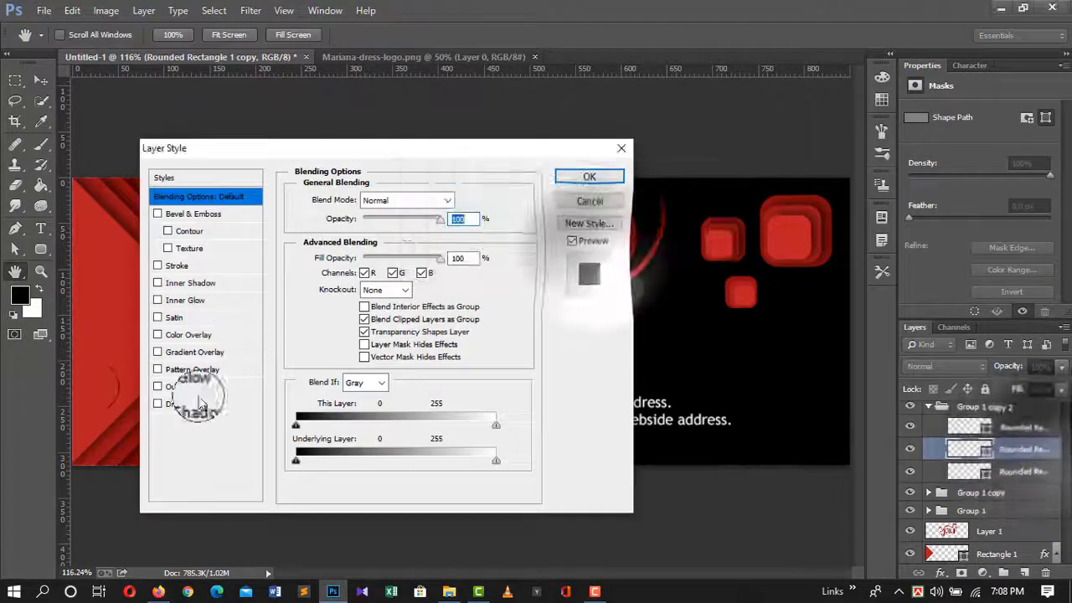
{"action": "left_click", "coordinate": [200, 404]}
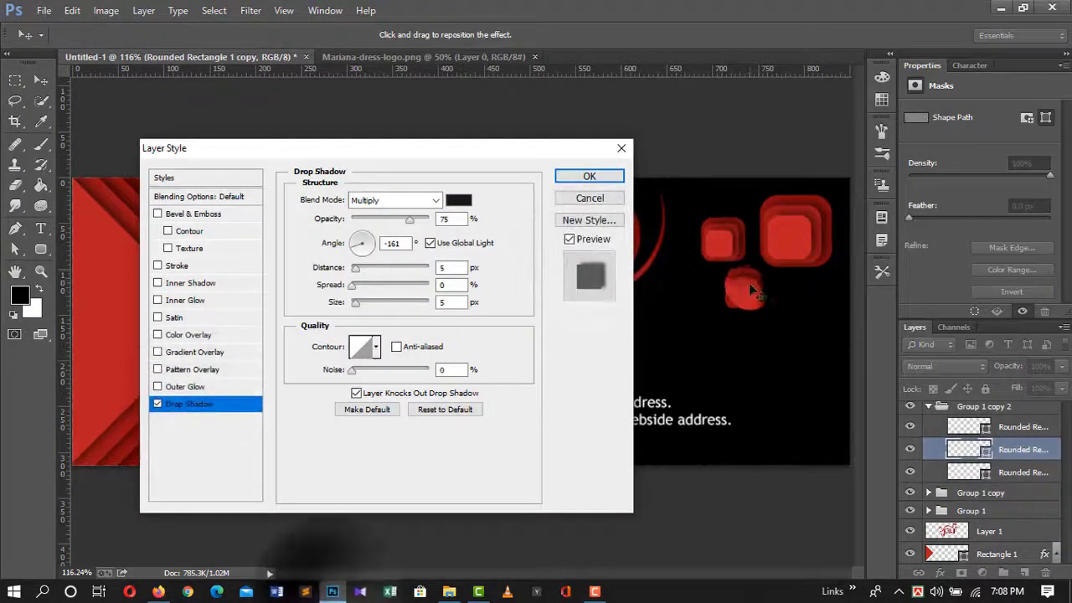
{"action": "left_click_drag", "start_coordinate": [748, 282], "coordinate": [738, 289]}
{"action": "left_click", "coordinate": [359, 306]}
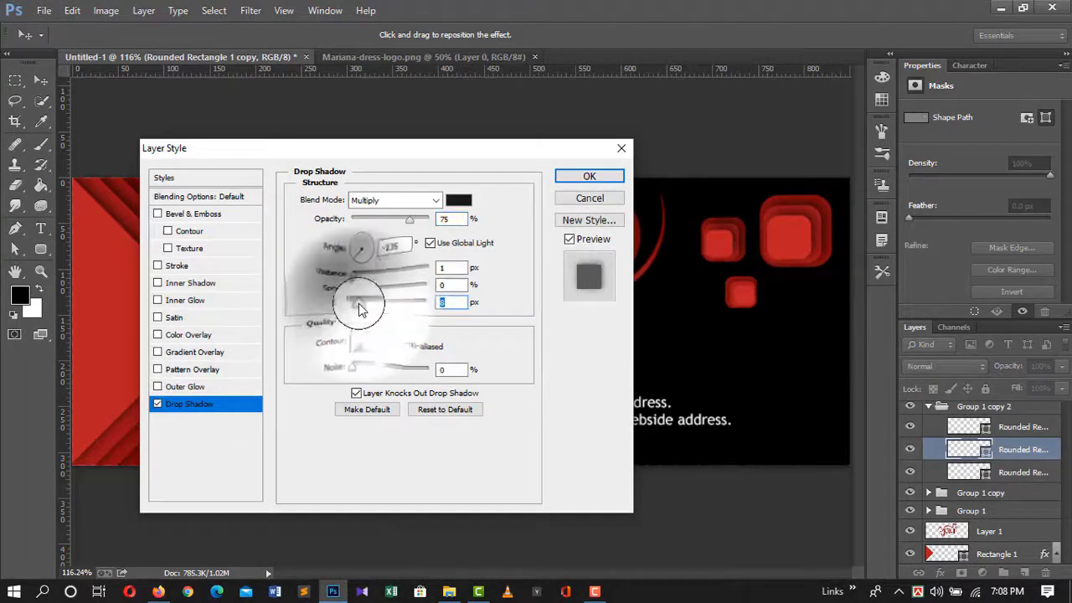
{"action": "left_click", "coordinate": [590, 176]}
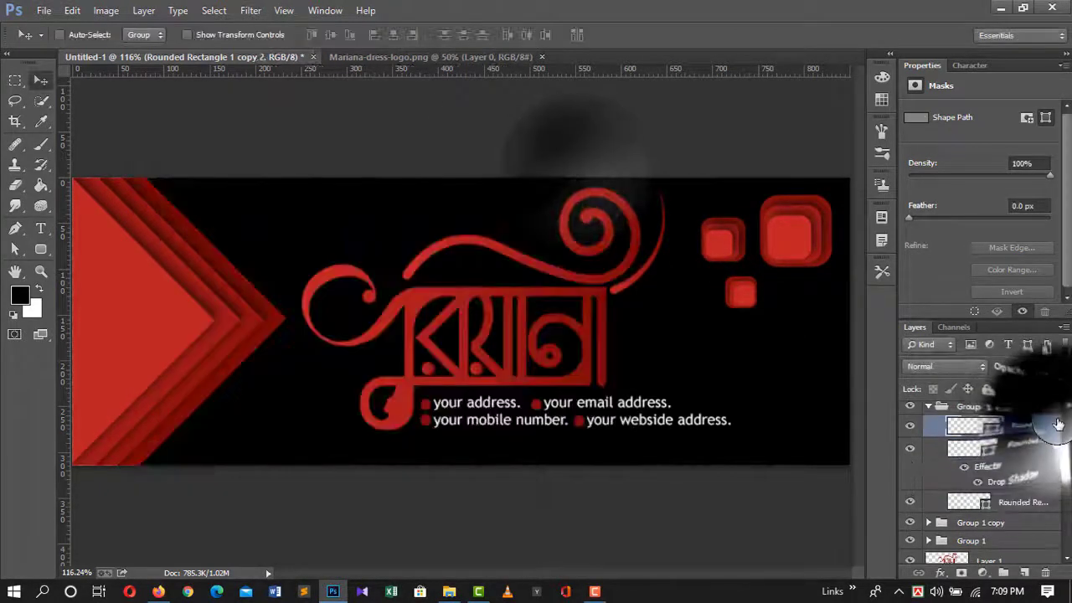
Give the top rounded rectangle of Group 1 copy 2 an 18 px drop shadow at a new angle
{"action": "double_click", "coordinate": [1039, 427]}
{"action": "left_click", "coordinate": [189, 403]}
{"action": "left_click_drag", "start_coordinate": [751, 293], "coordinate": [743, 294]}
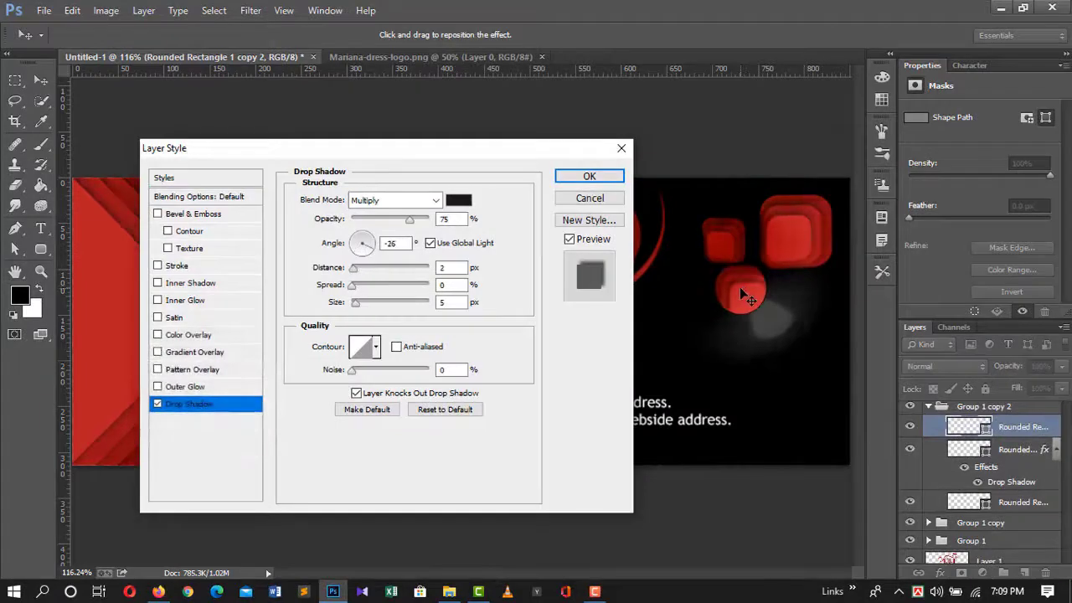
{"action": "left_click_drag", "start_coordinate": [359, 306], "coordinate": [363, 308]}
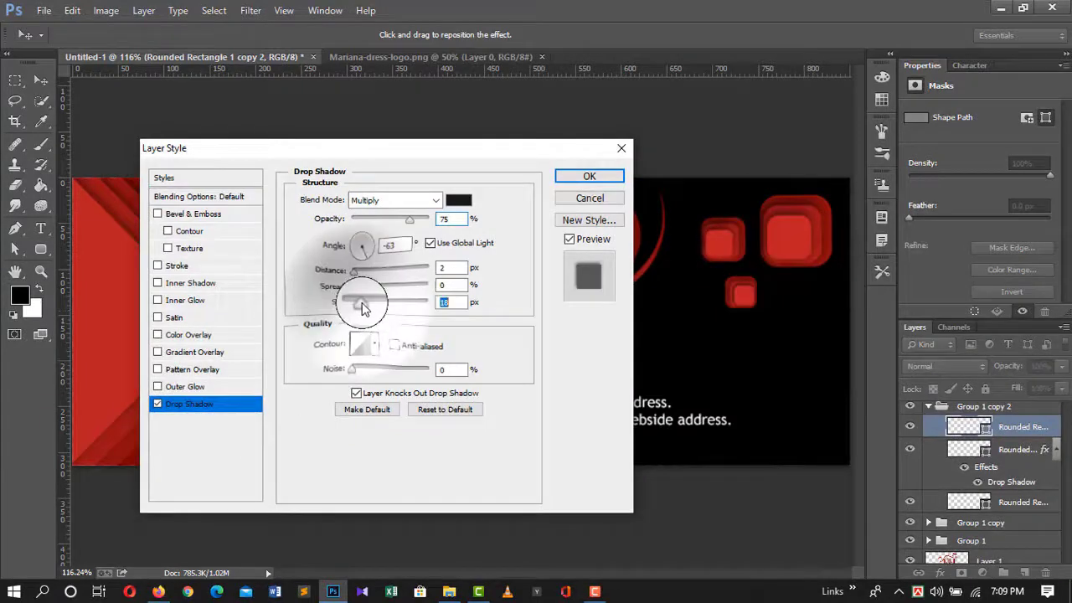
{"action": "left_click", "coordinate": [590, 176]}
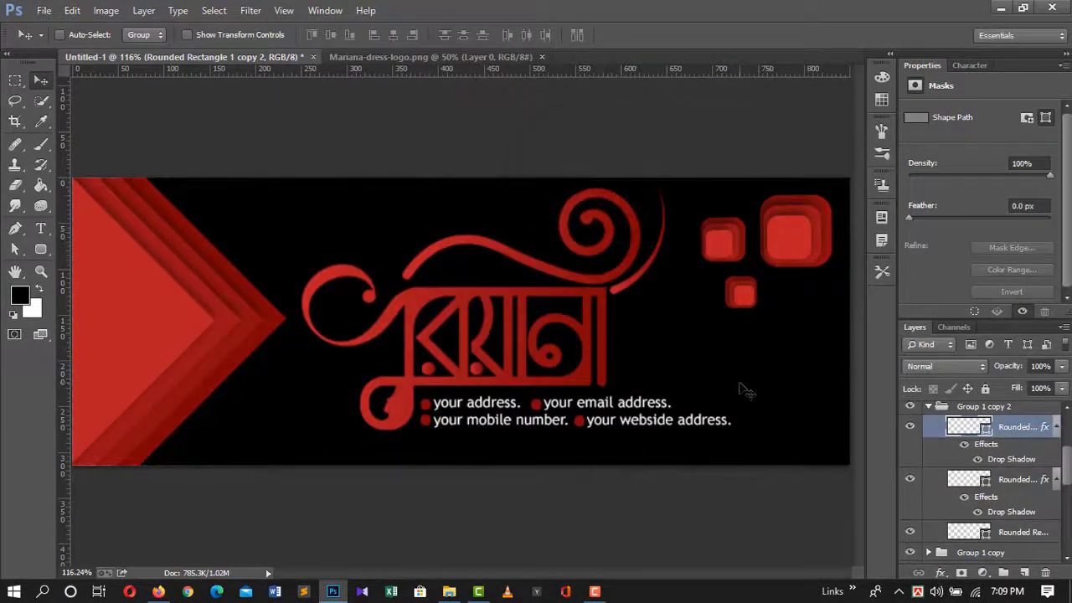
{"action": "left_click", "coordinate": [928, 406]}
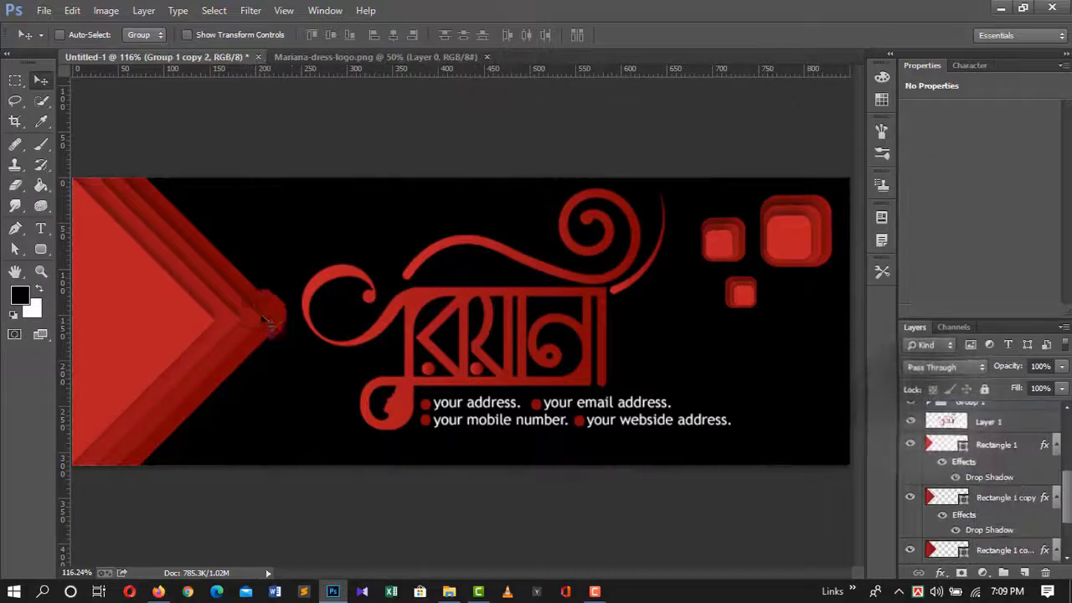
Scroll to the Rectangle 1 chevron layers and bring up Rectangle 1 copy 2's drop shadow settings
{"action": "scroll", "coordinate": [1005, 502], "scroll_direction": "down", "scroll_amount": 1}
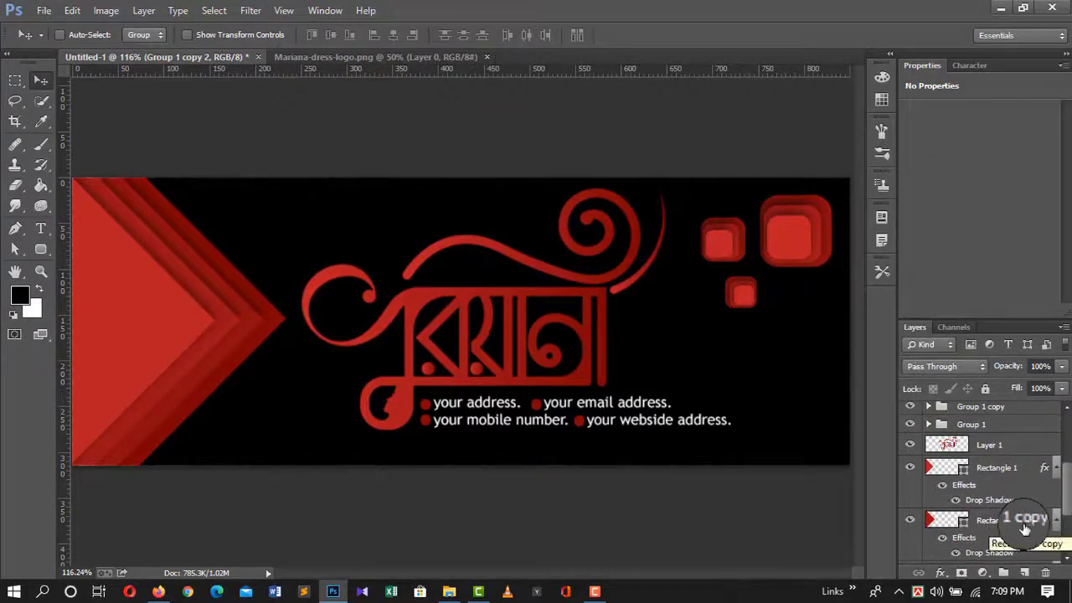
{"action": "left_click", "coordinate": [1033, 476]}
{"action": "scroll", "coordinate": [1003, 502], "scroll_direction": "down", "scroll_amount": 2}
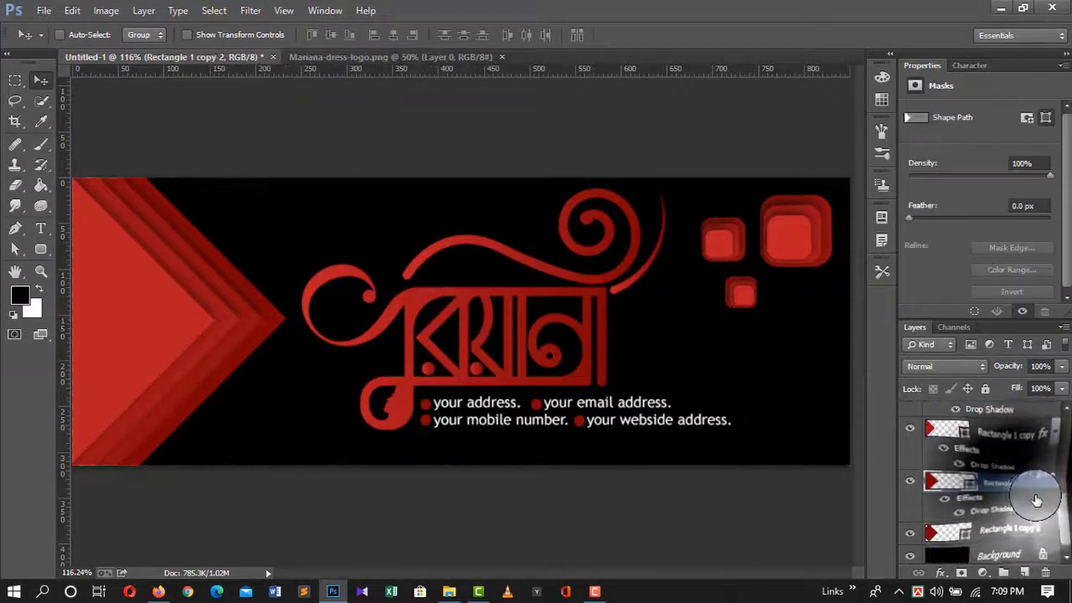
{"action": "double_click", "coordinate": [978, 517]}
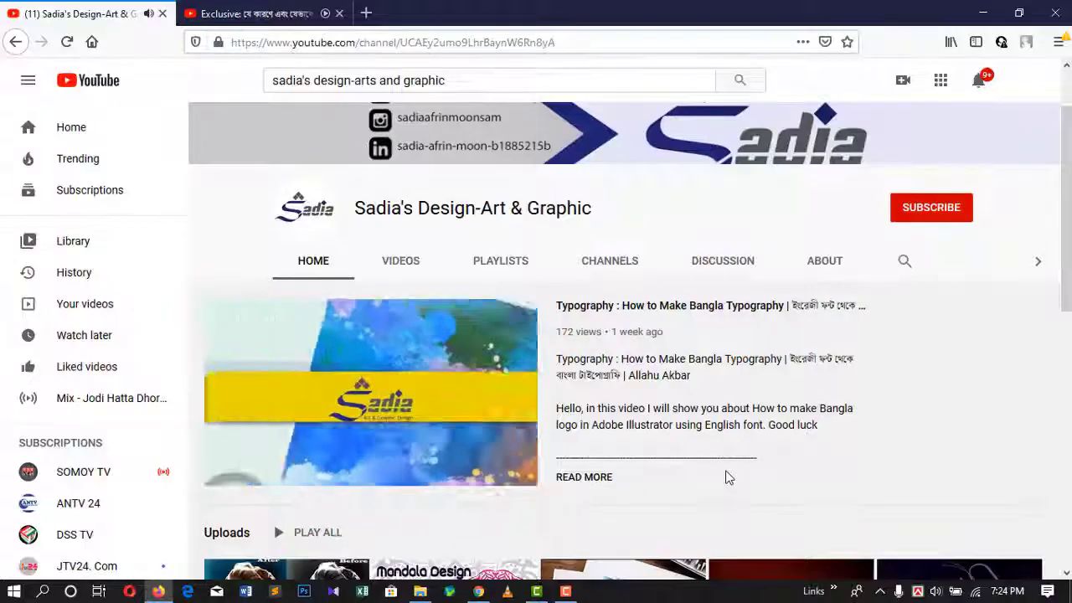
Browse the design channel's page and set its notification bell to All
{"action": "scroll", "coordinate": [423, 494], "scroll_direction": "down", "scroll_amount": 1}
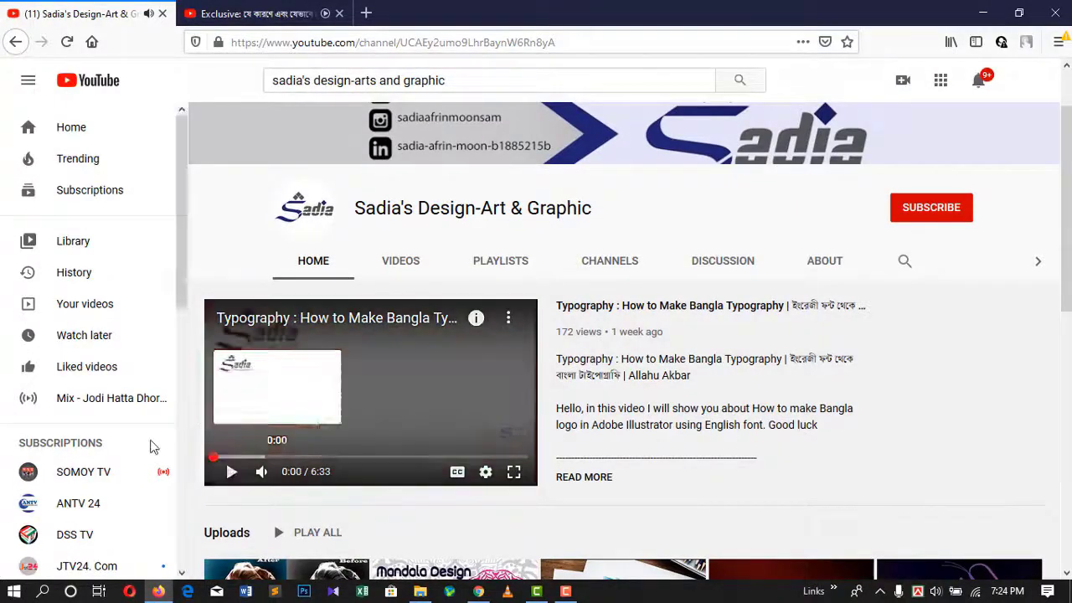
{"action": "scroll", "coordinate": [971, 342], "scroll_direction": "down", "scroll_amount": 4}
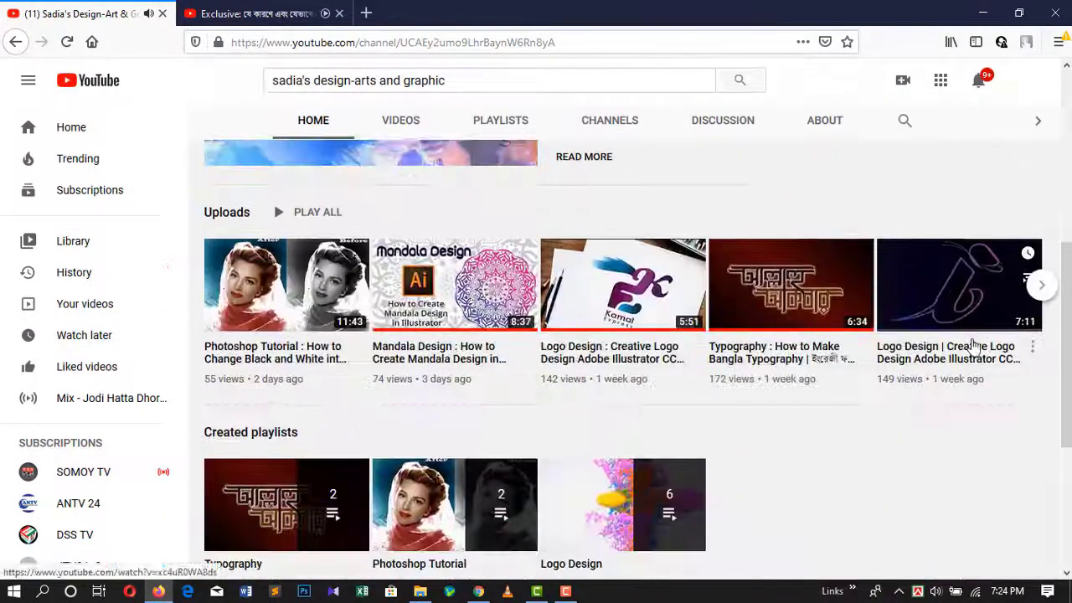
{"action": "scroll", "coordinate": [974, 342], "scroll_direction": "down", "scroll_amount": 3}
{"action": "scroll", "coordinate": [983, 361], "scroll_direction": "up", "scroll_amount": 7}
{"action": "scroll", "coordinate": [997, 373], "scroll_direction": "up", "scroll_amount": 3}
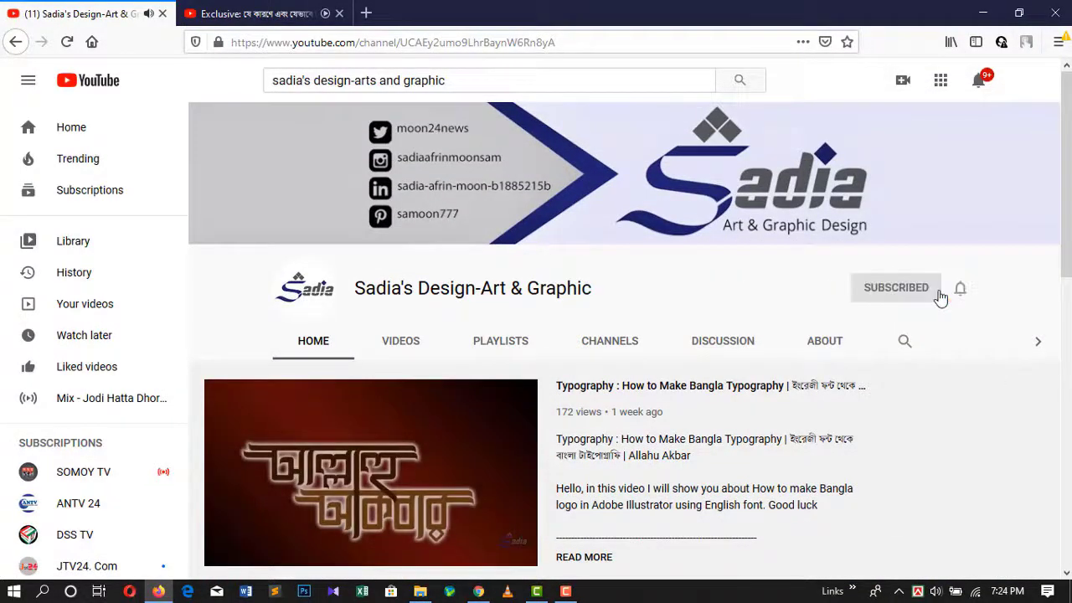
{"action": "left_click", "coordinate": [962, 291]}
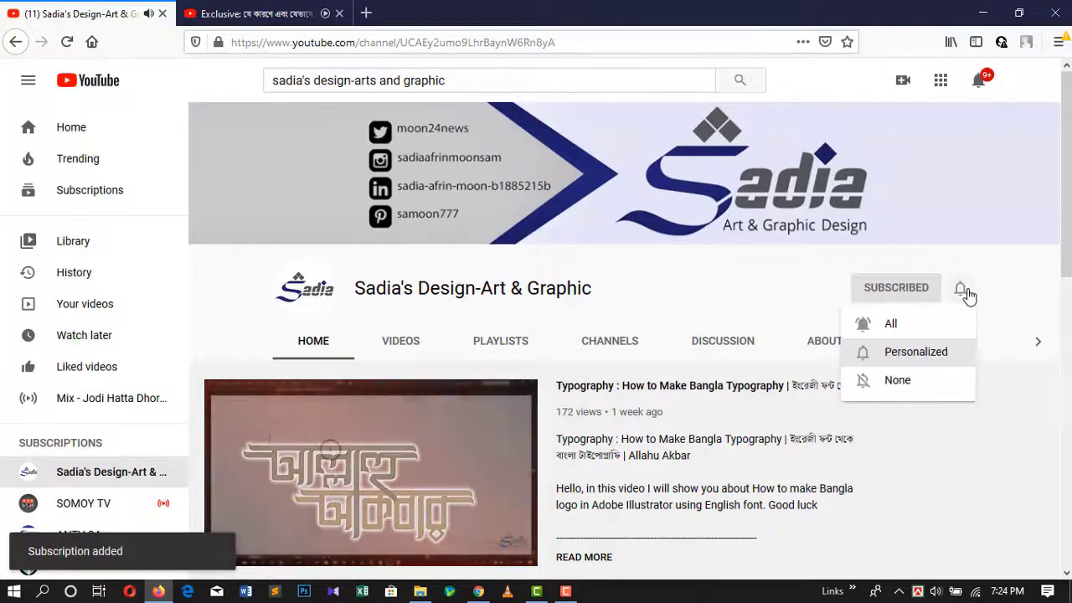
{"action": "left_click", "coordinate": [940, 327]}
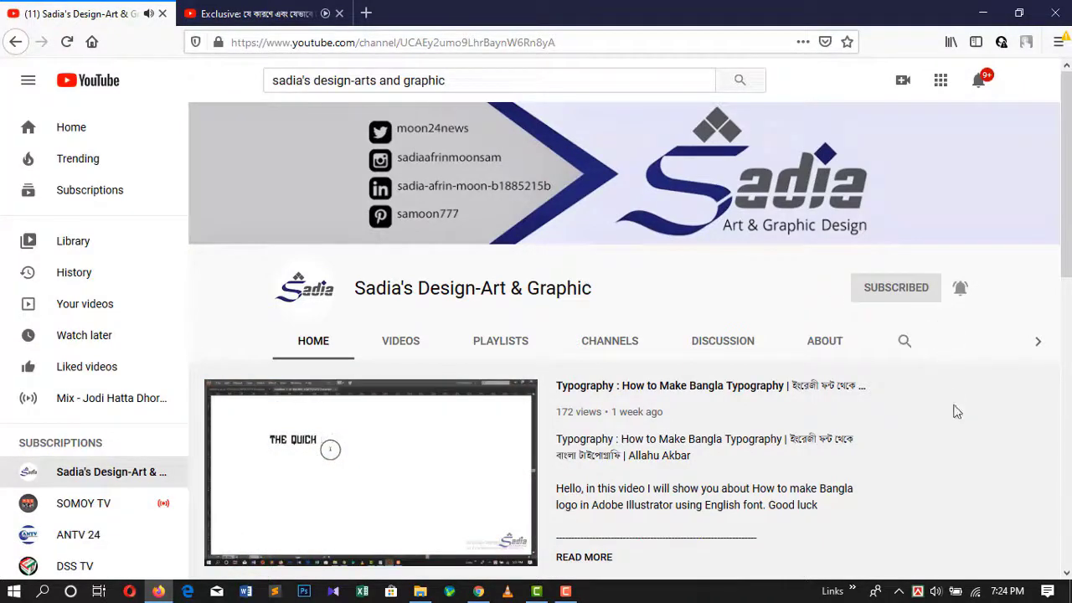